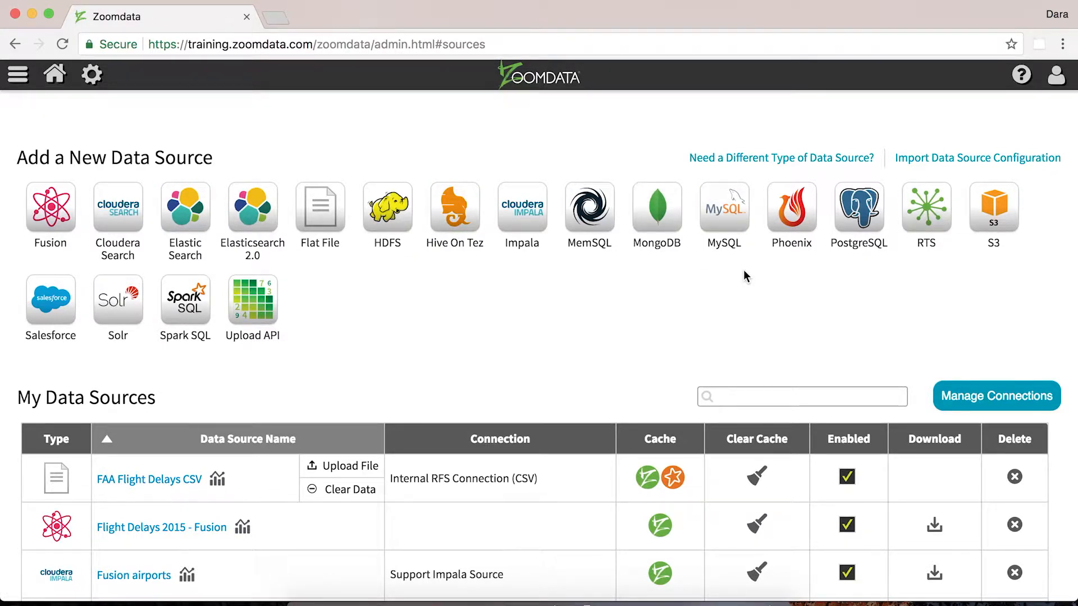
Start a new Impala data source named FAA Flight Data Impala and continue to its connection settings
click(533, 225)
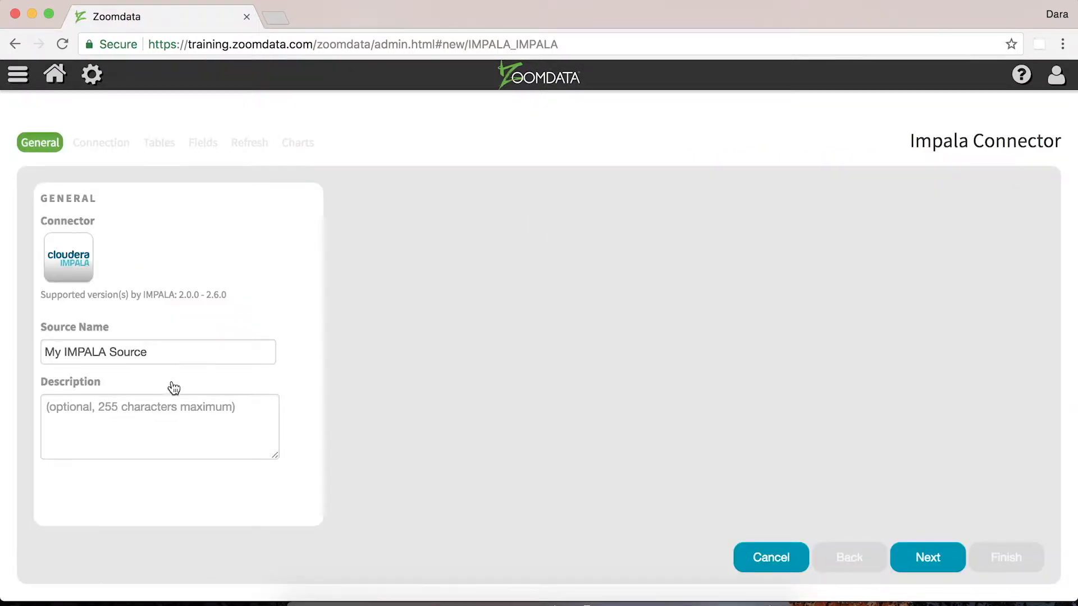
triple_click(150, 352)
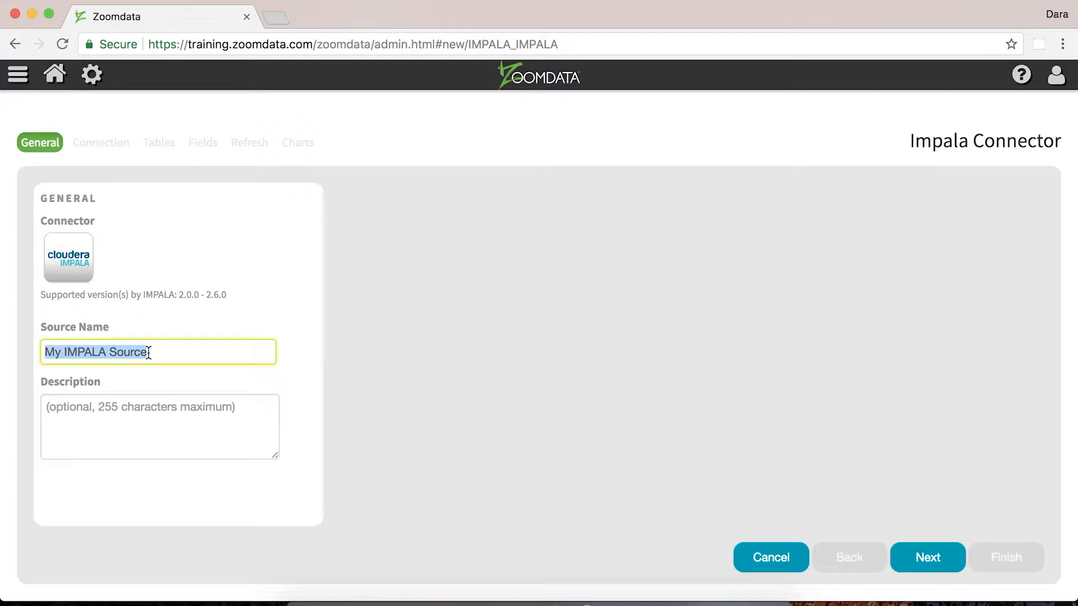
text(FAA Flig)
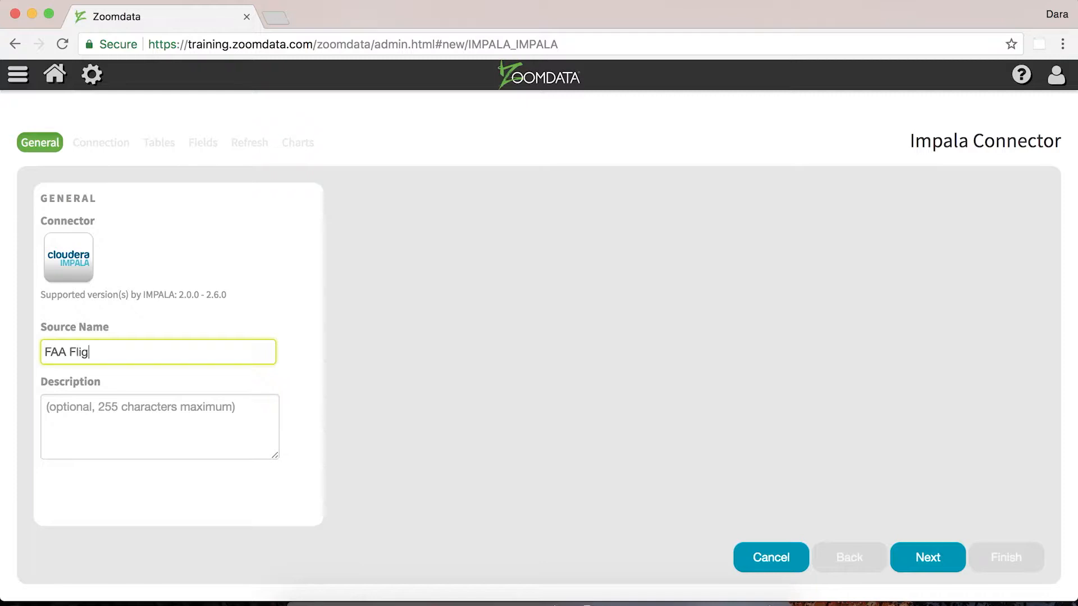
text(ht Data Impala)
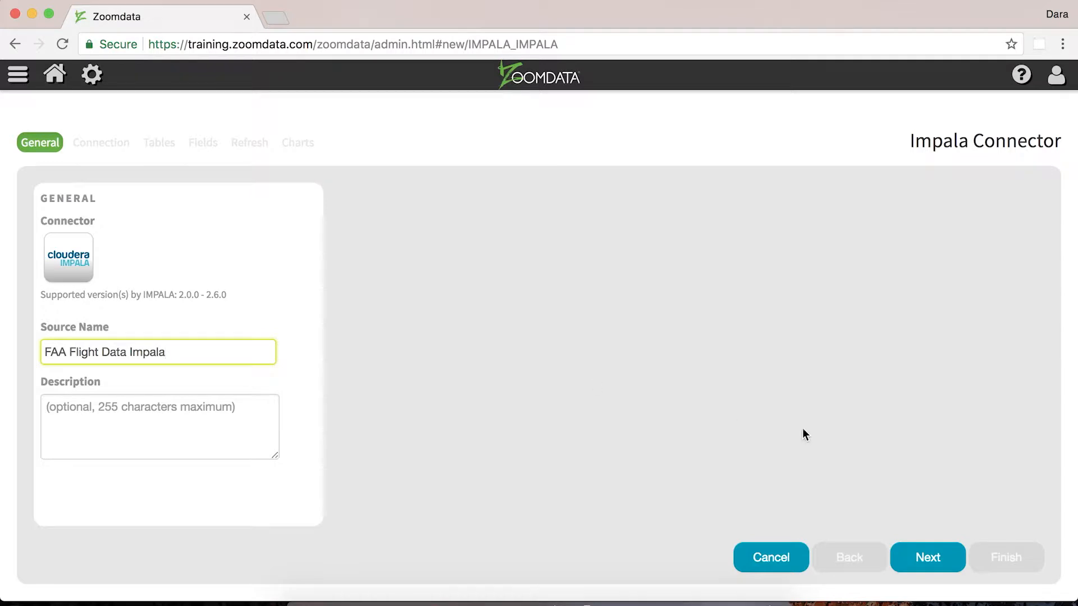
click(907, 558)
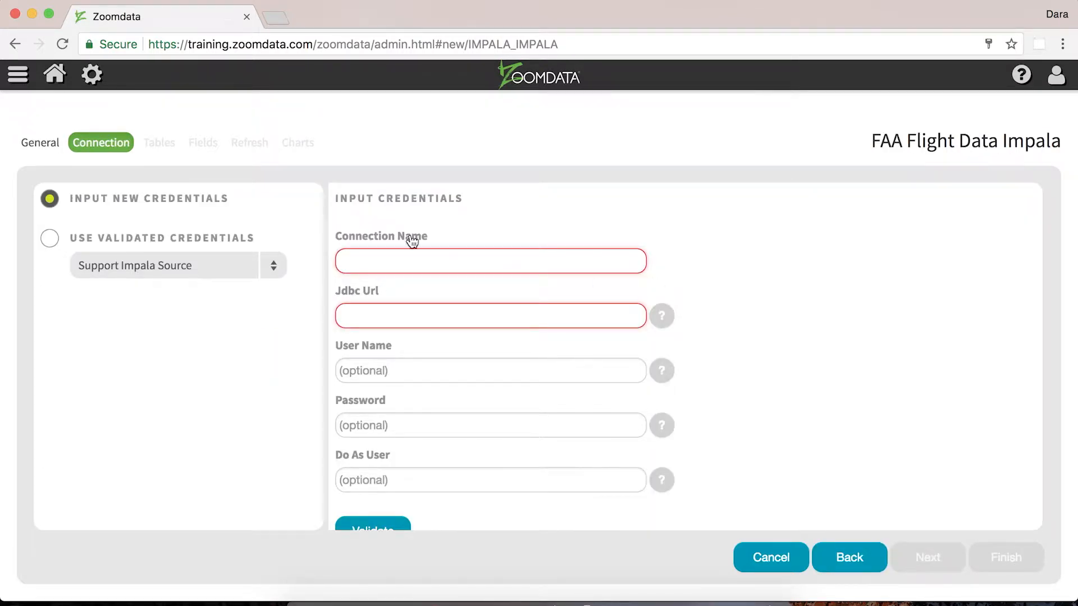
Copy the JDBC URL from the validated Support Impala Source credentials into the JDBC URL of new credentials
scroll(394, 235, down, 1)
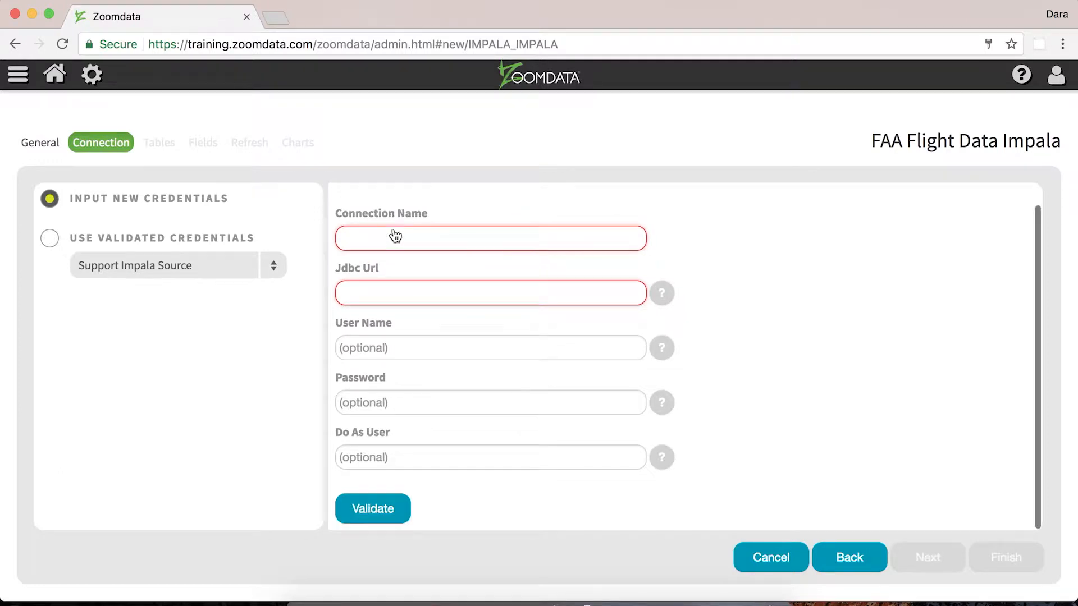
scroll(394, 236, up, 1)
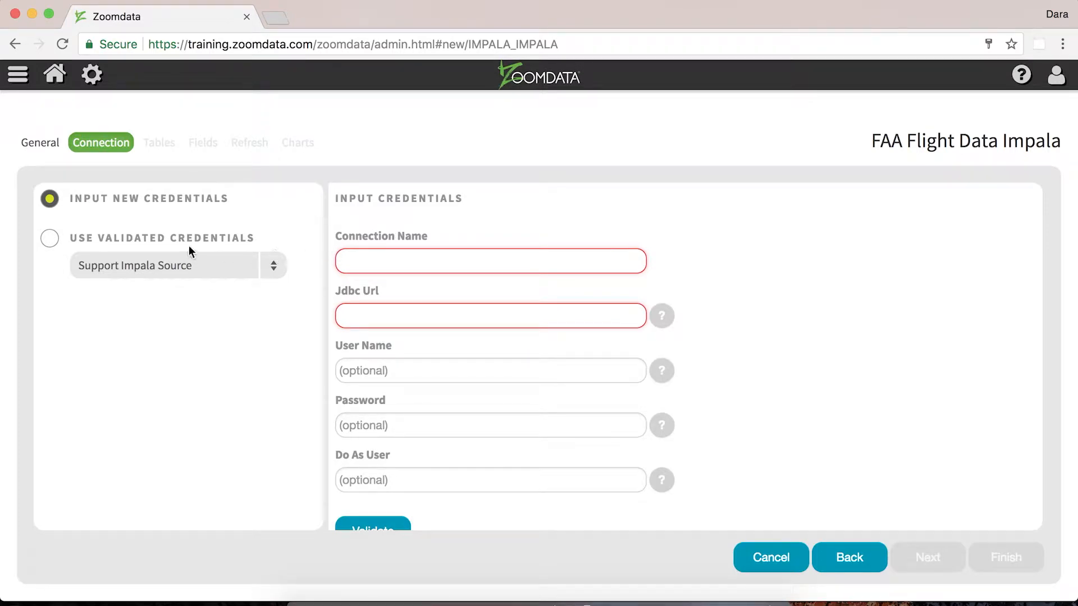
click(44, 240)
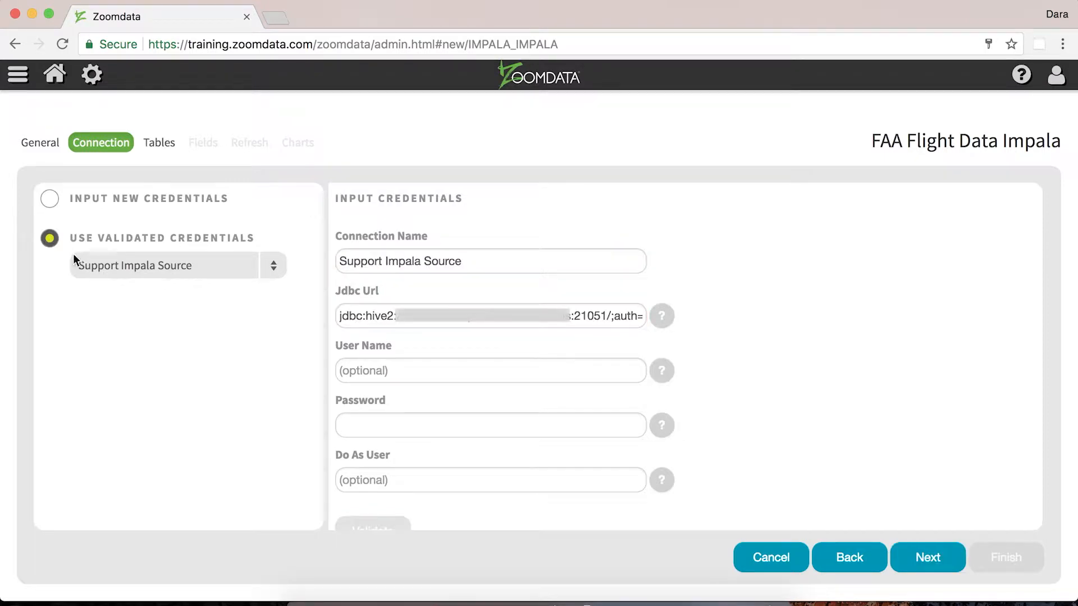
triple_click(361, 315)
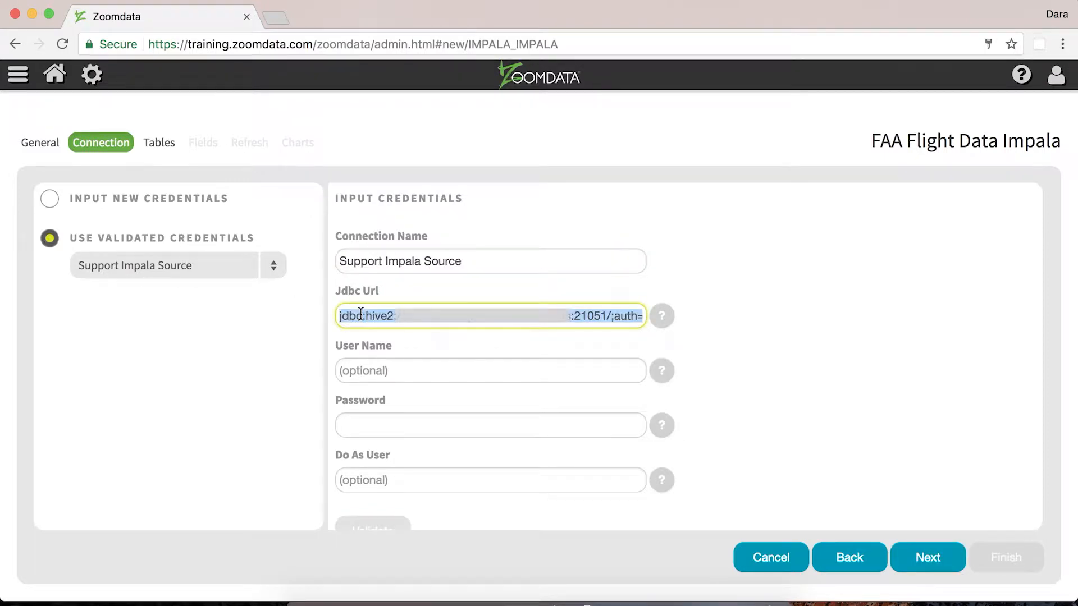
click(168, 213)
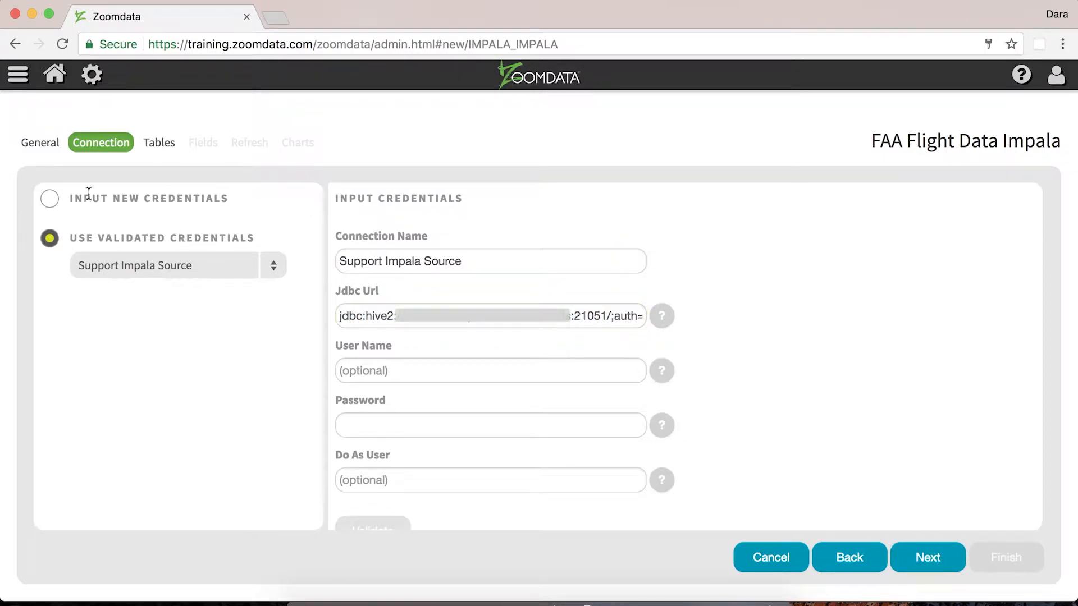
click(50, 202)
click(442, 321)
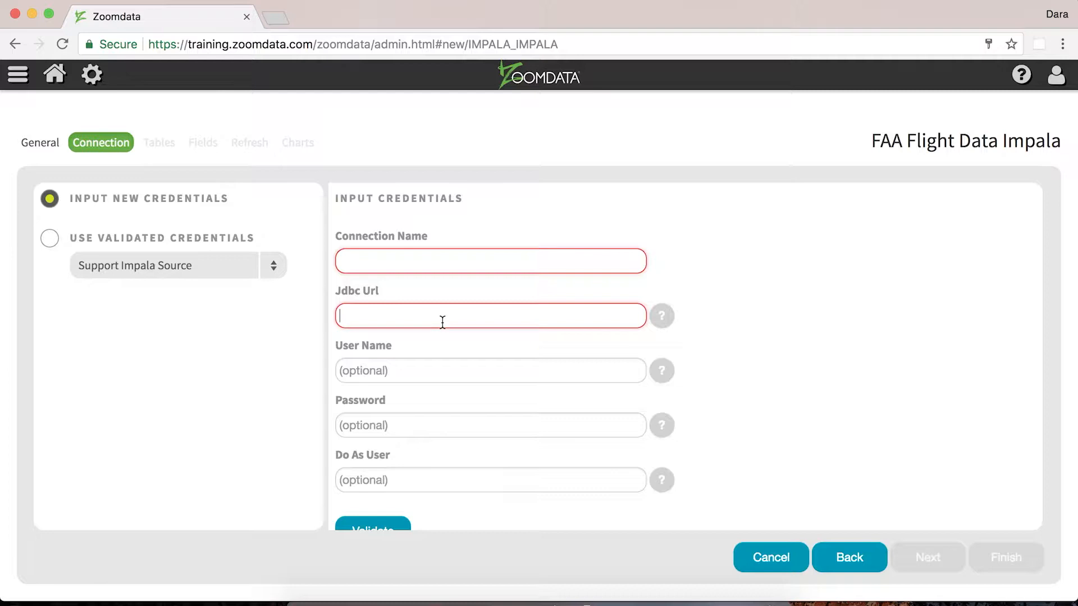
key(super+v)
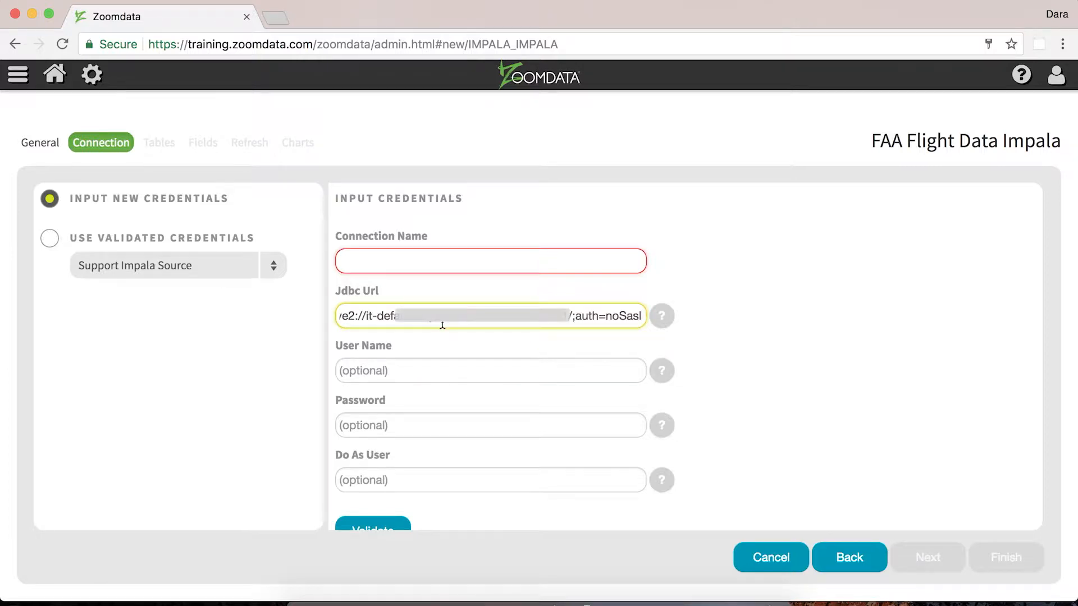
Name the new connection Admin and user training source
click(449, 267)
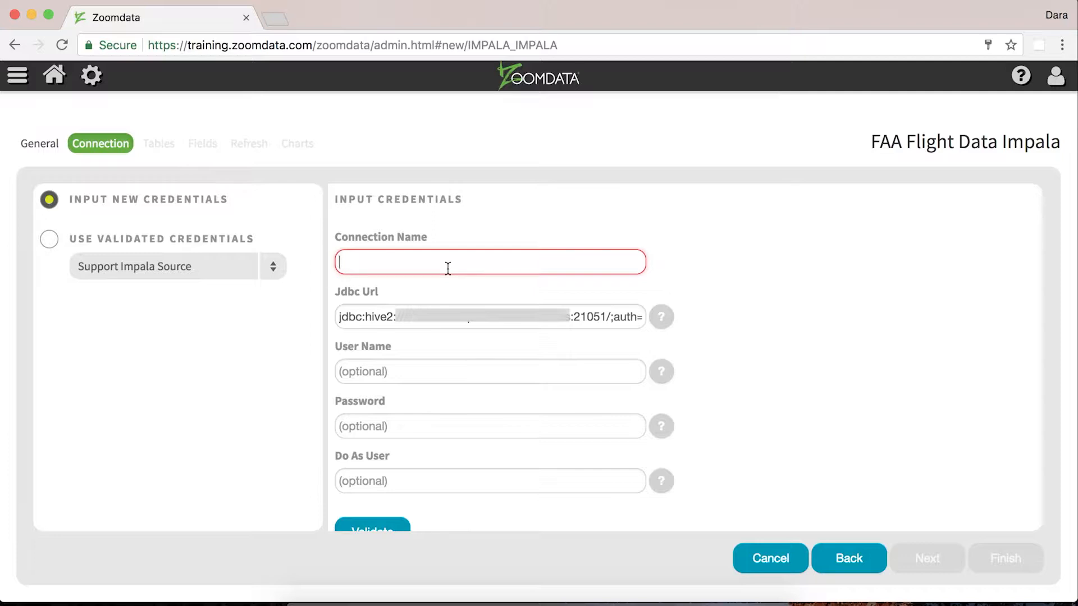
text(Admin and use)
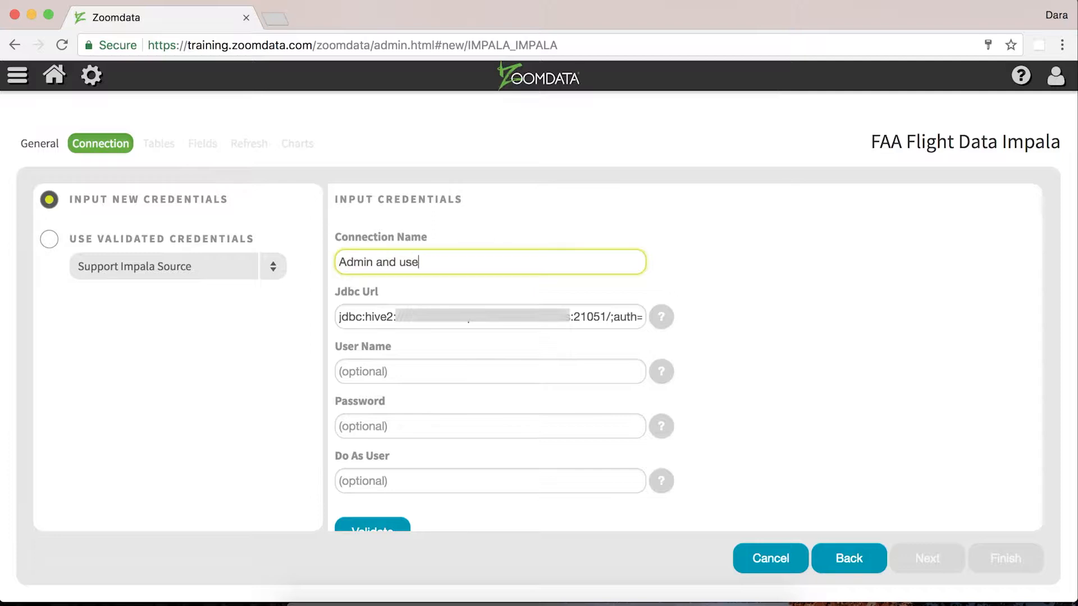
text(r training source)
Validate the new connection, leaving user name and password empty, so it is saved
click(458, 368)
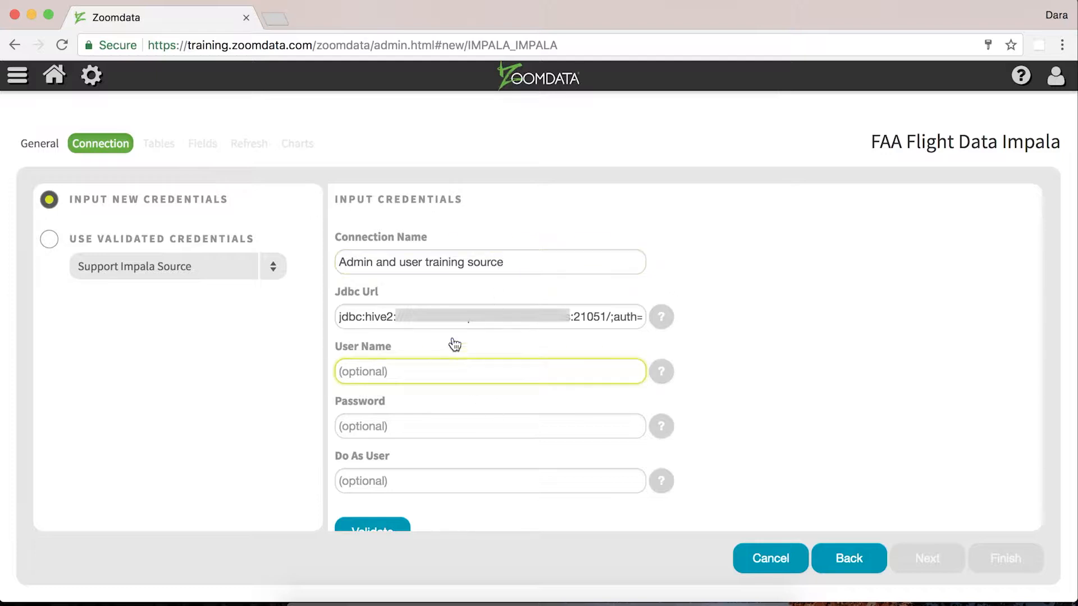
scroll(448, 219, down, 1)
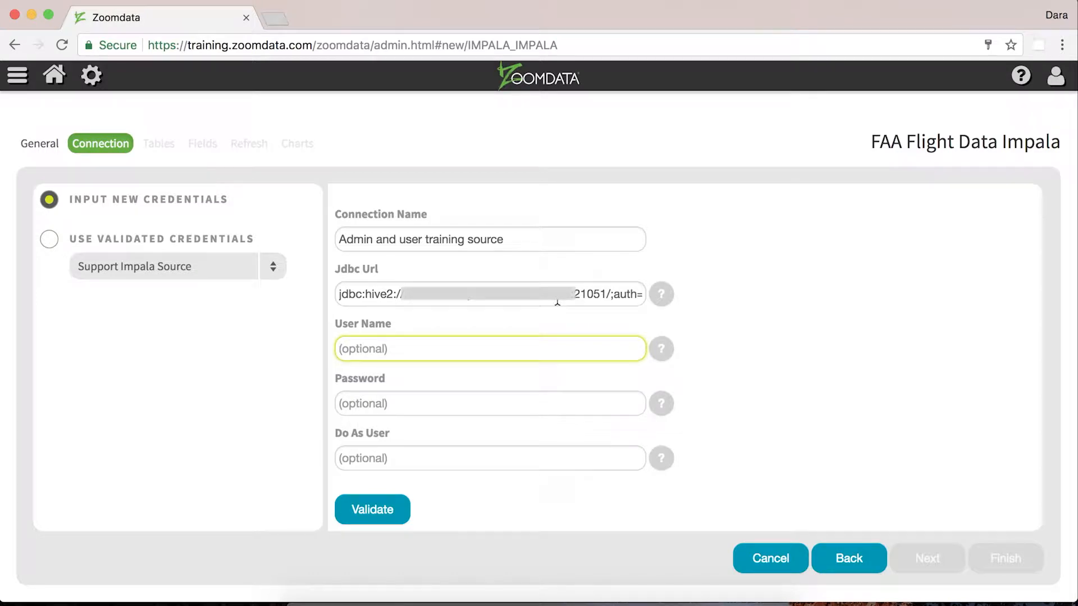
click(512, 408)
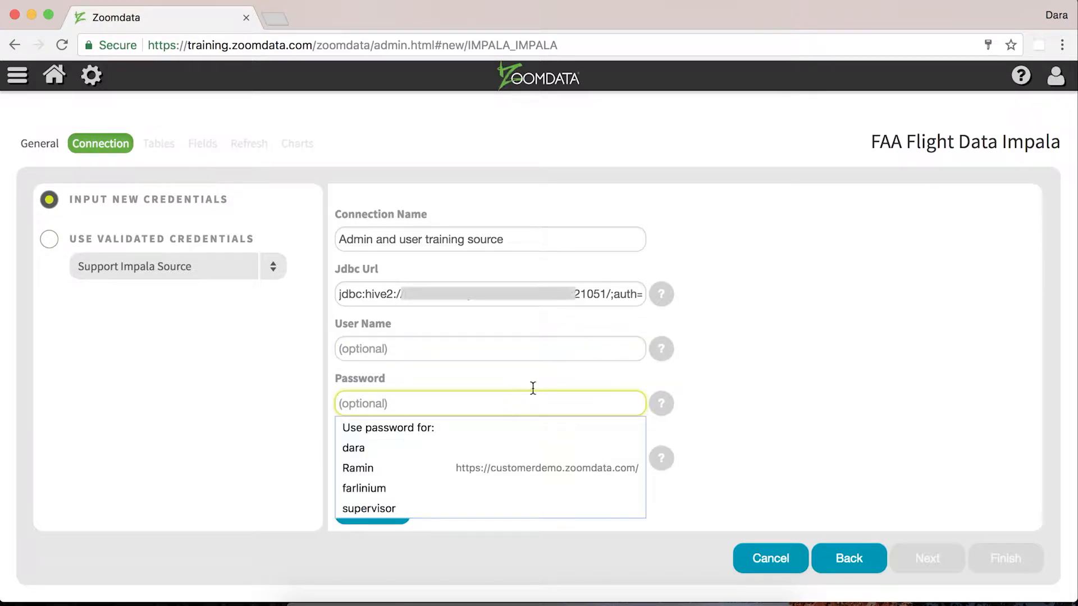
click(573, 382)
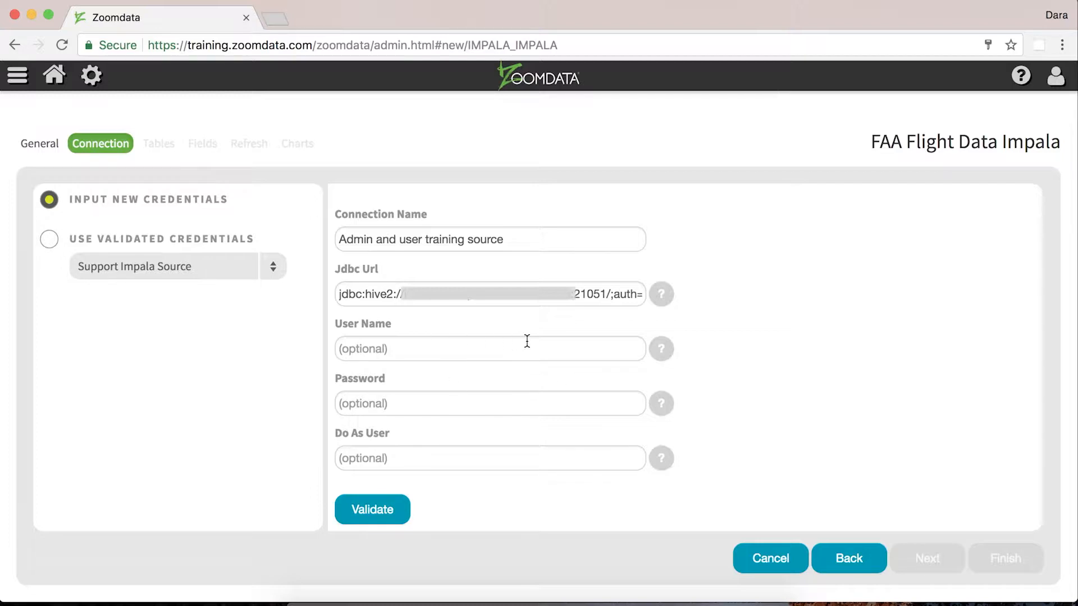
drag(366, 288, 609, 308)
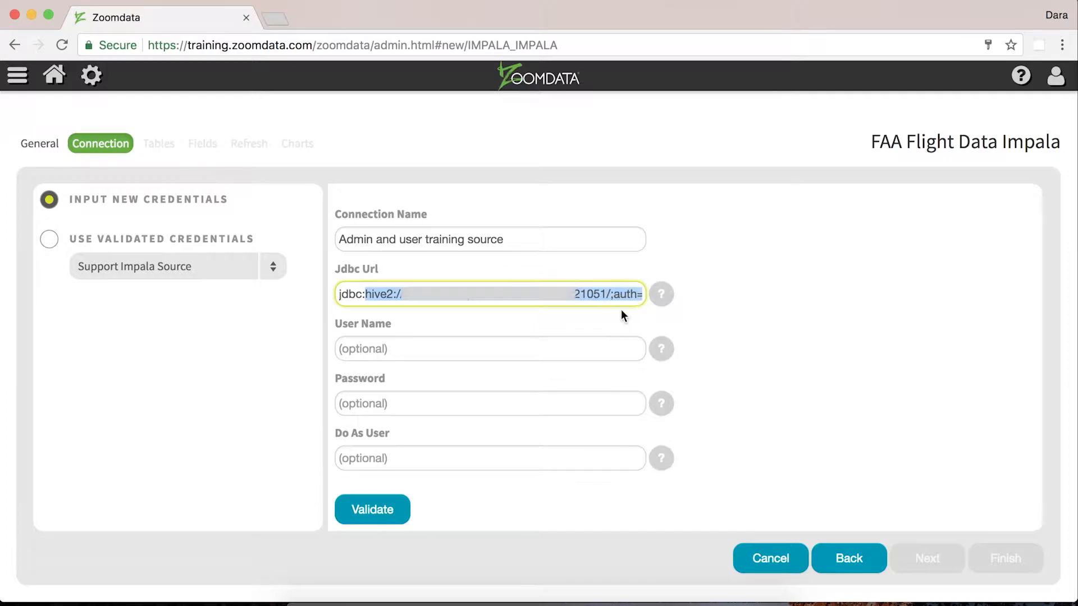
click(623, 310)
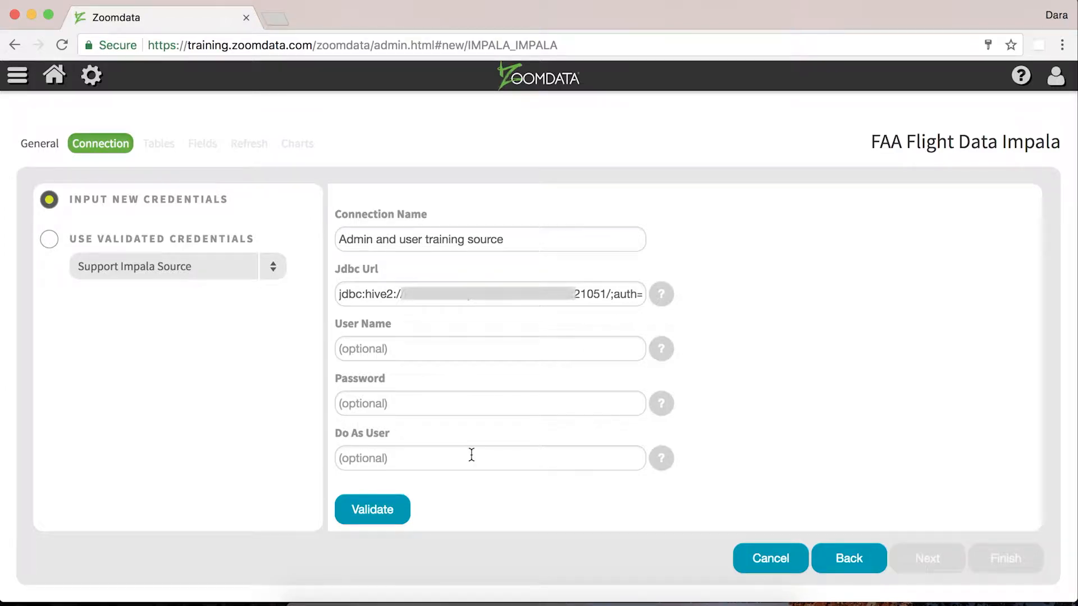
click(366, 517)
scroll(422, 447, down, 2)
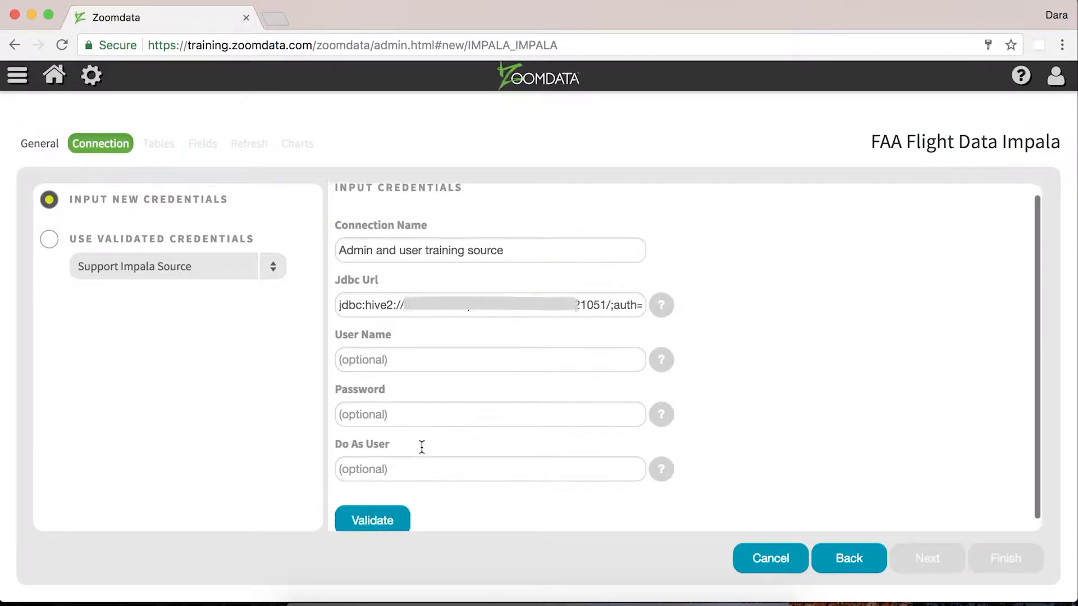
click(383, 511)
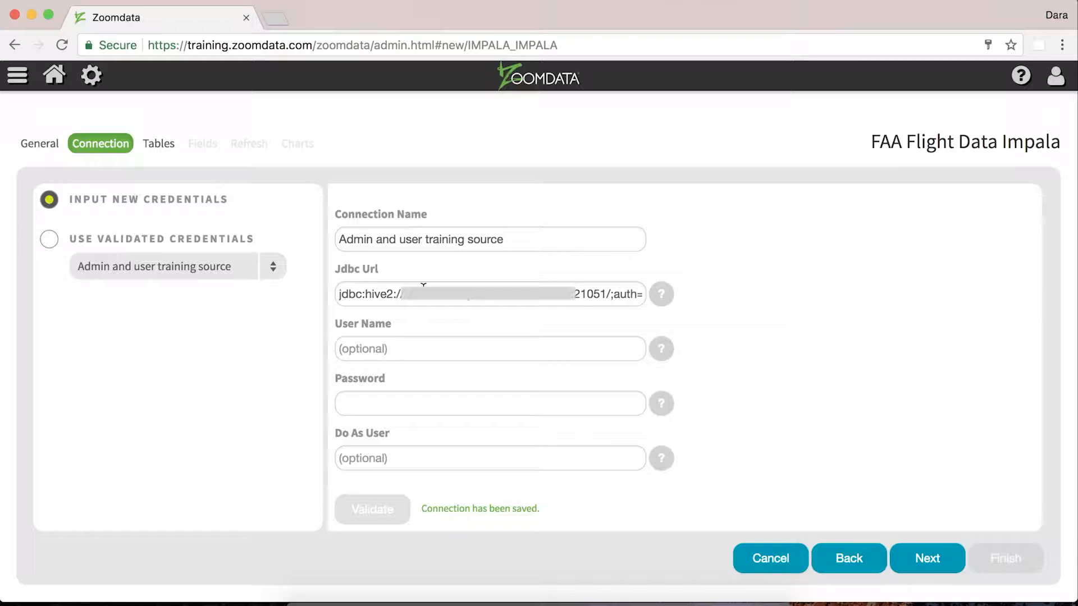
Review the list of validated credentials available for this source
click(120, 265)
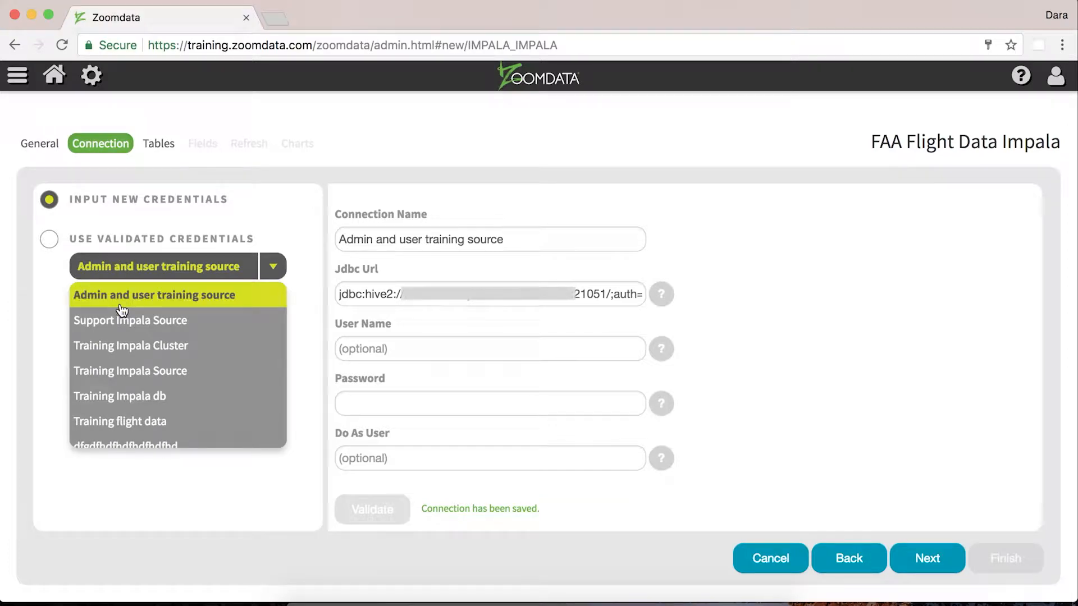
scroll(146, 374, down, 1)
scroll(147, 375, up, 1)
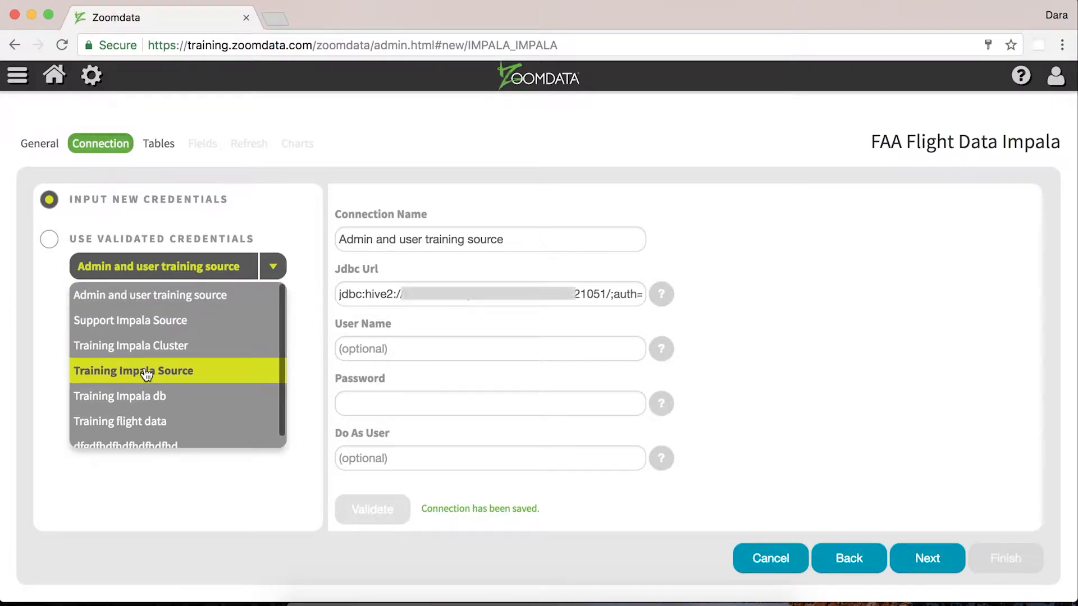
click(292, 215)
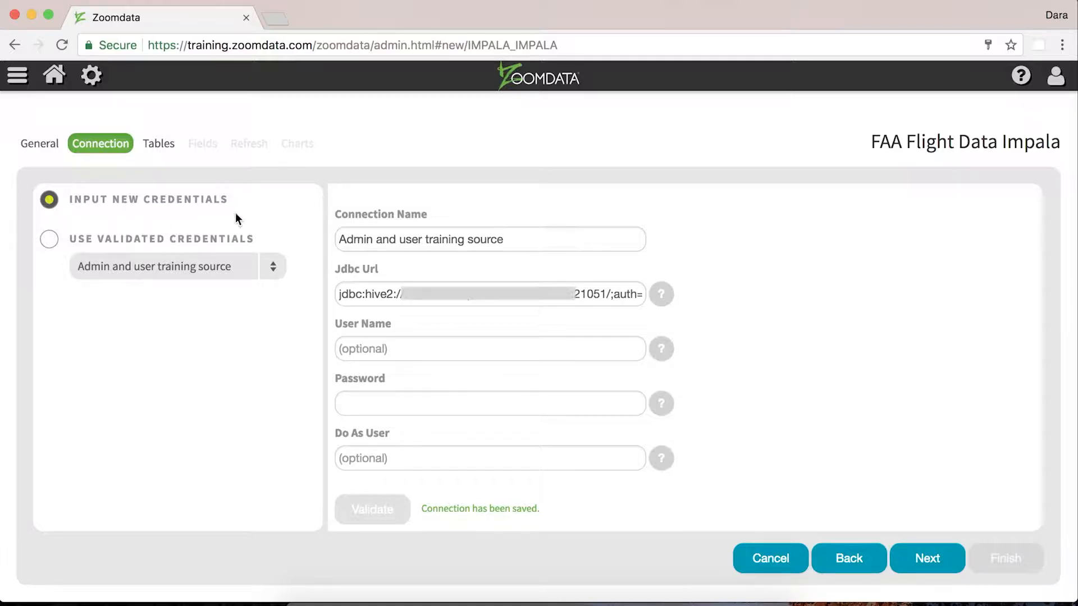
Open the data sources page in a separate tab and go to Manage Connections
click(92, 77)
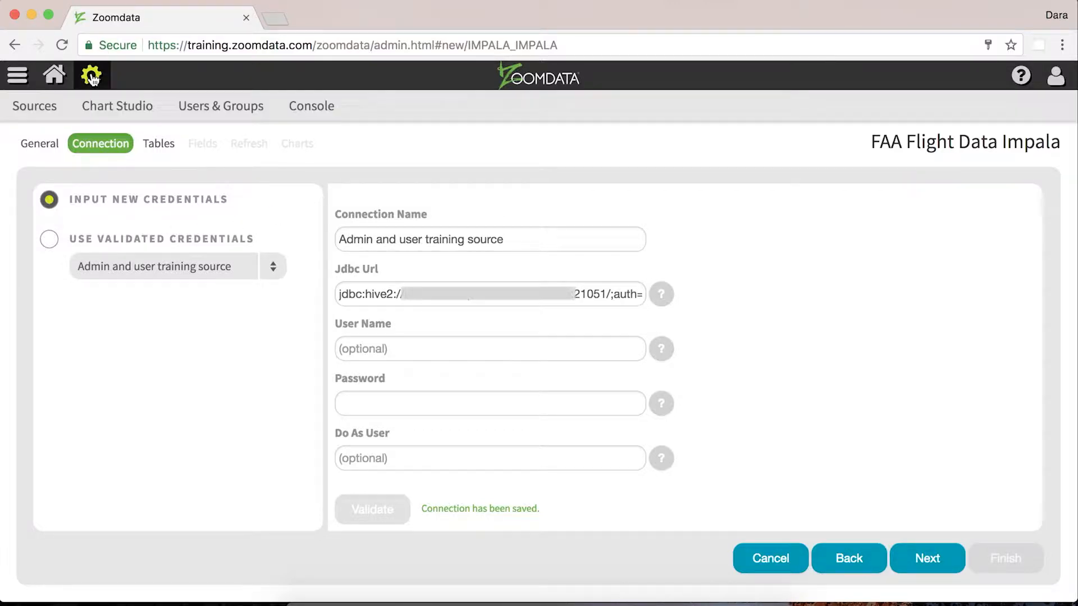
super+click(47, 110)
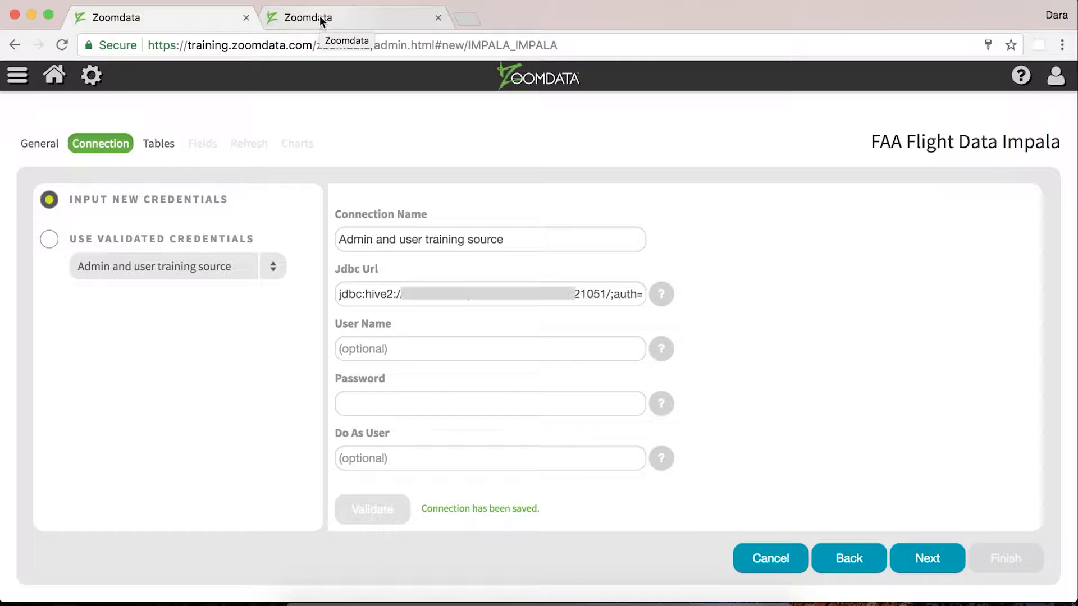
click(320, 16)
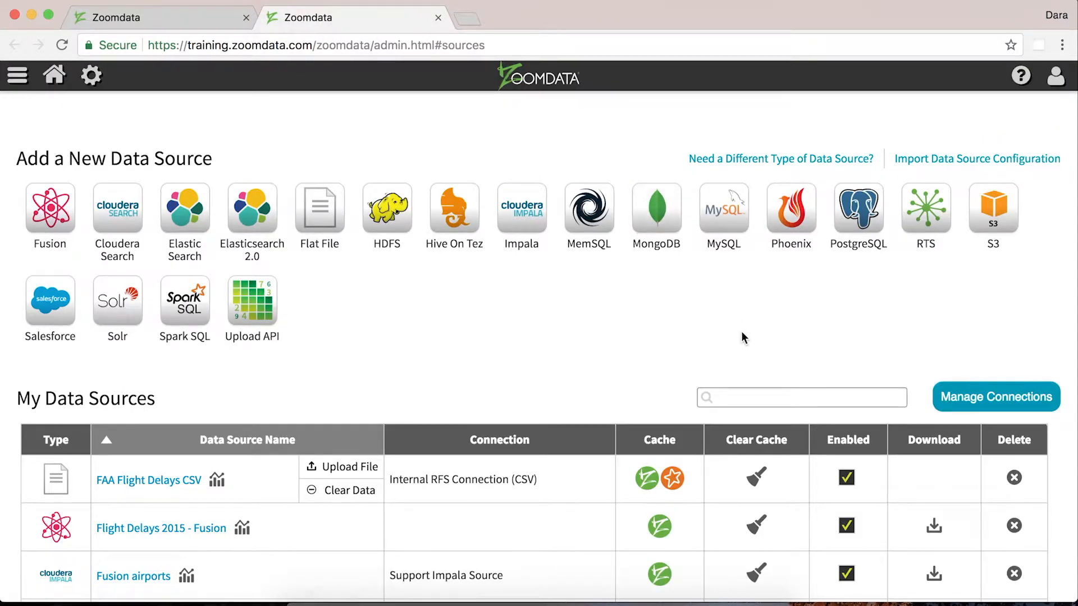
scroll(898, 370, down, 1)
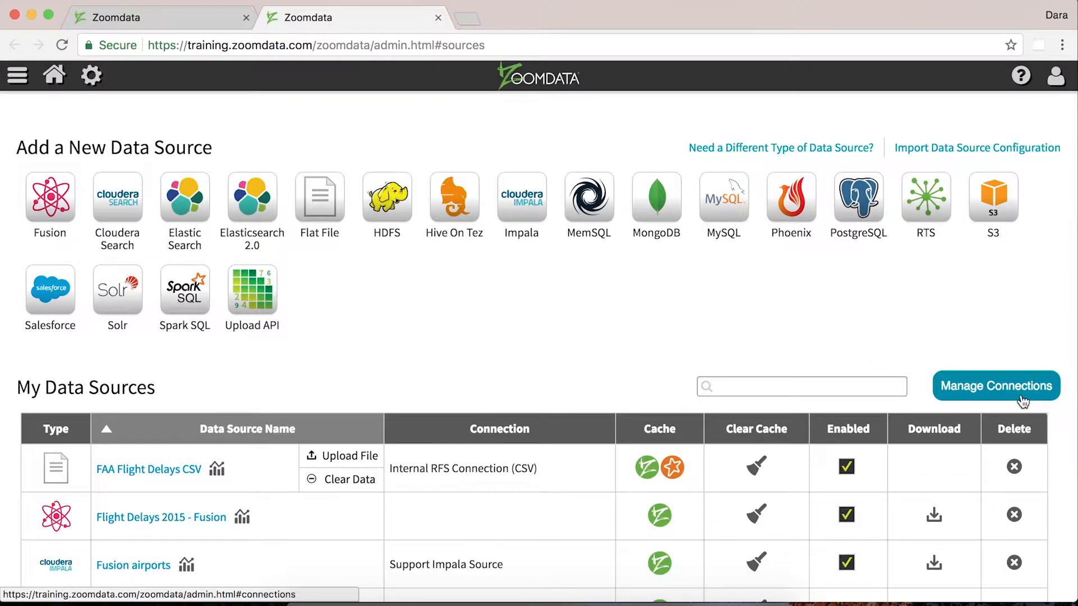
click(1021, 400)
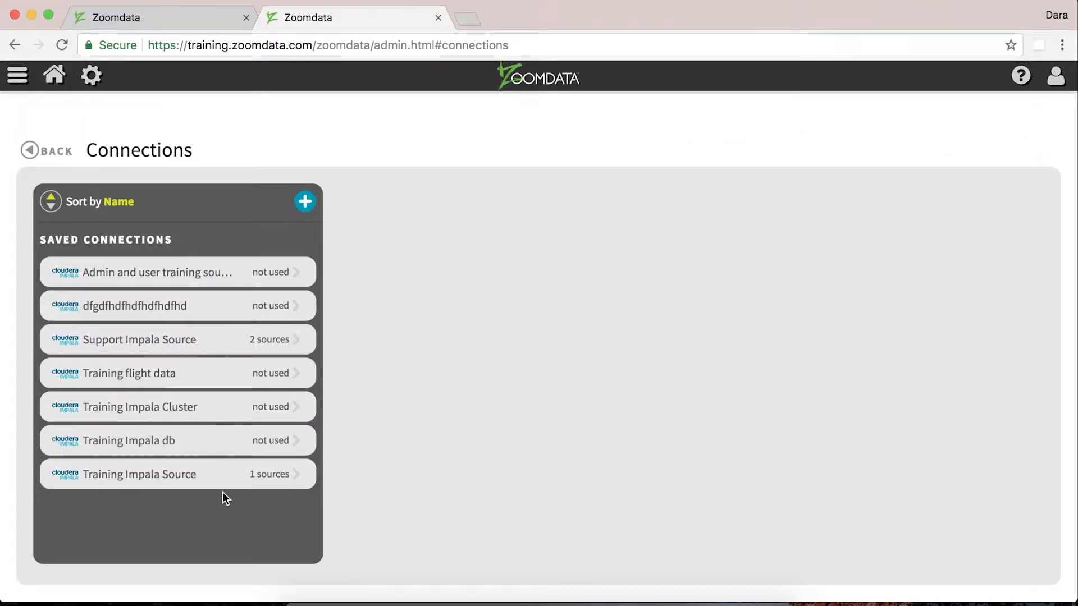
Inspect the saved connections, including the Admin and user training source connection details
click(267, 279)
click(272, 375)
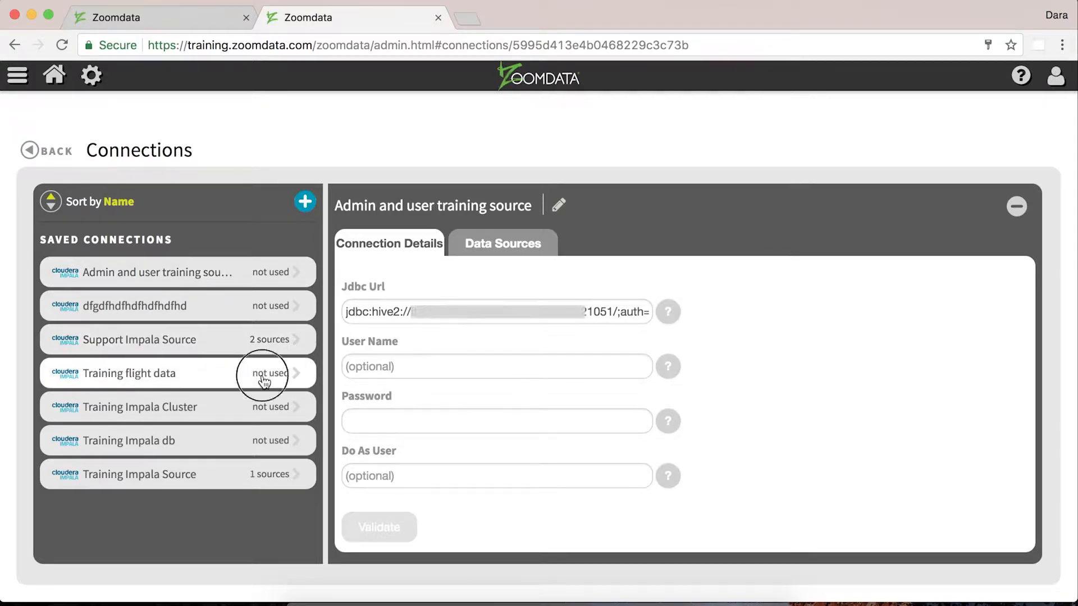
click(269, 353)
click(279, 275)
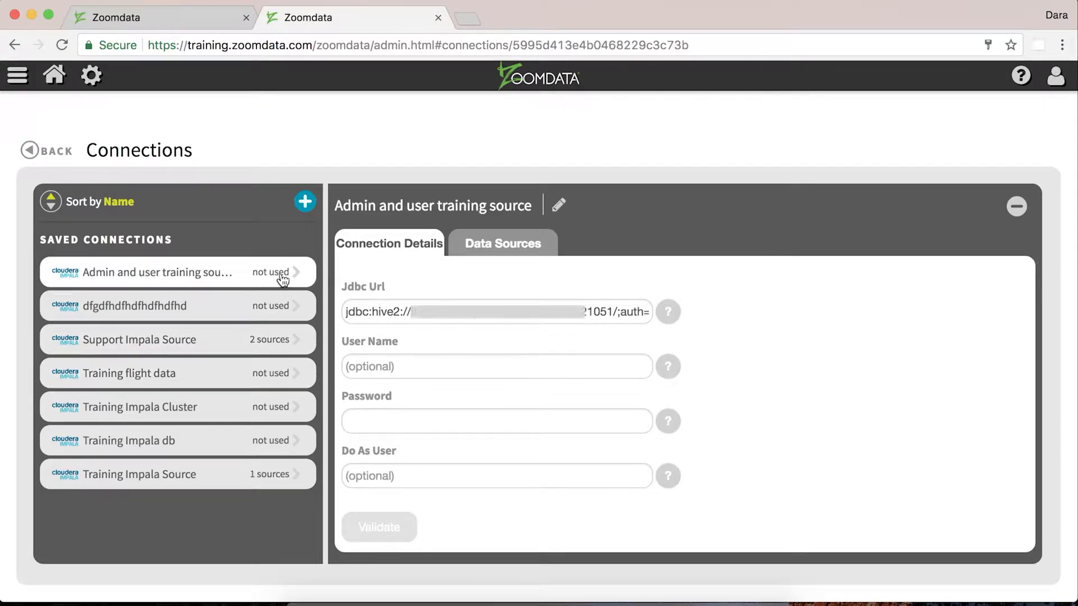
click(512, 252)
click(387, 246)
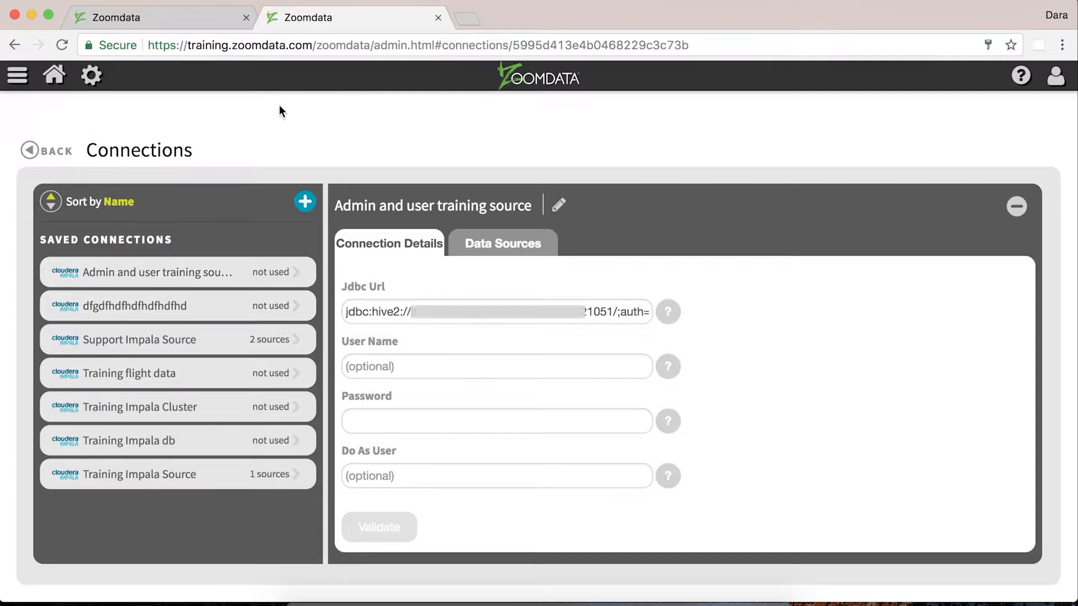
Close the connections tab and advance the wizard to the Tables step
click(437, 19)
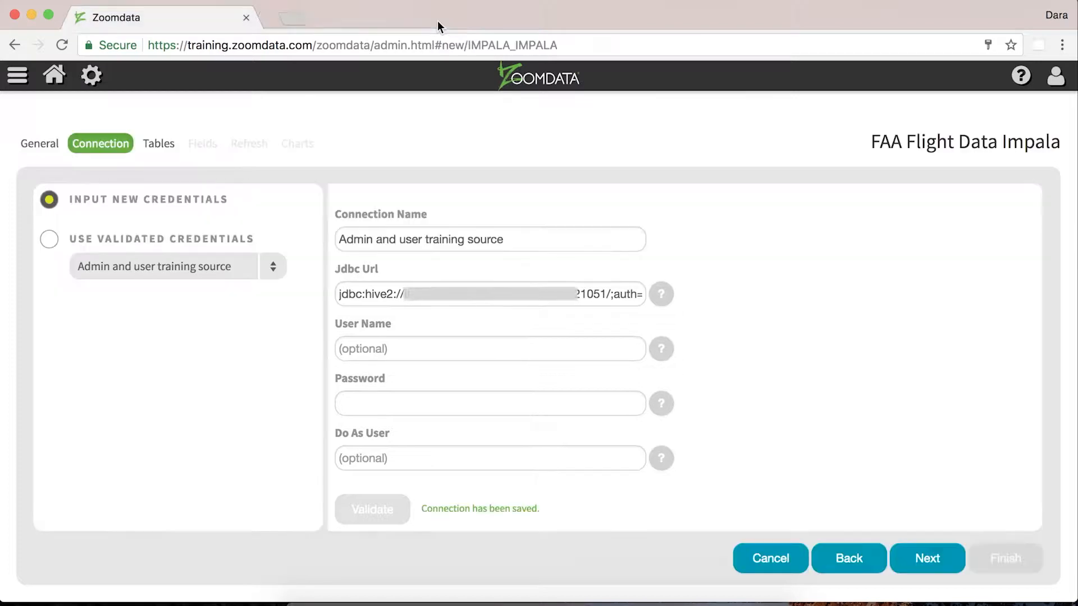
click(945, 572)
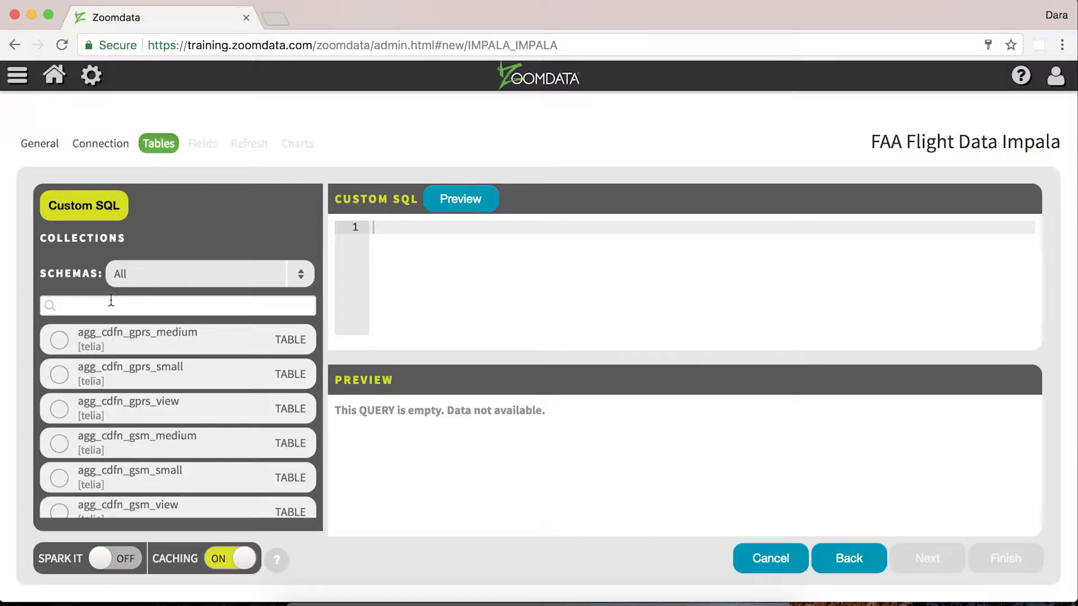
Filter the collections to the support schema and select the farlinium_flights table
click(151, 273)
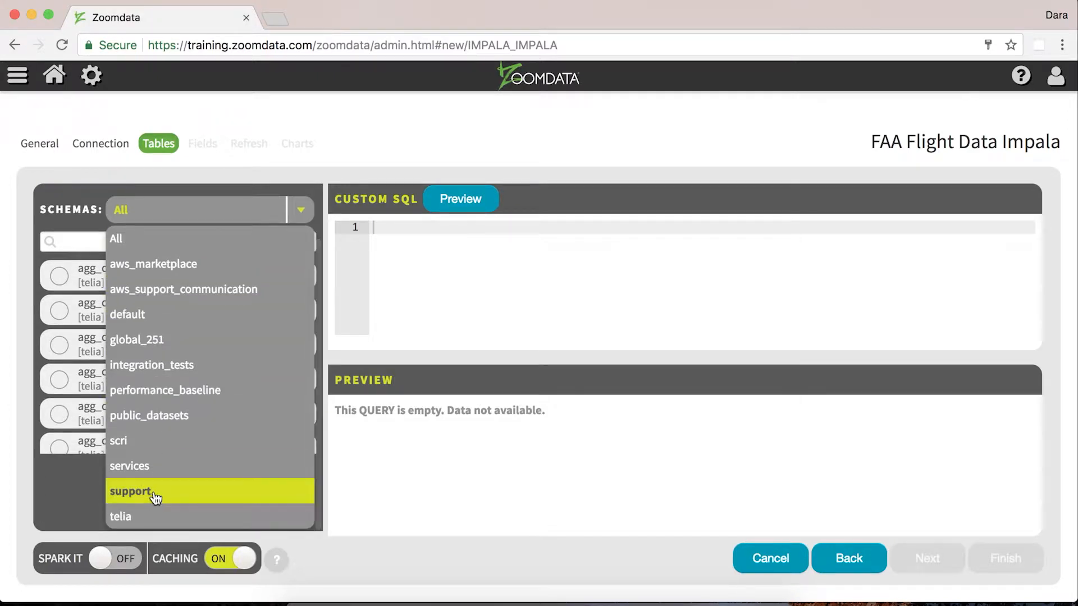
click(152, 494)
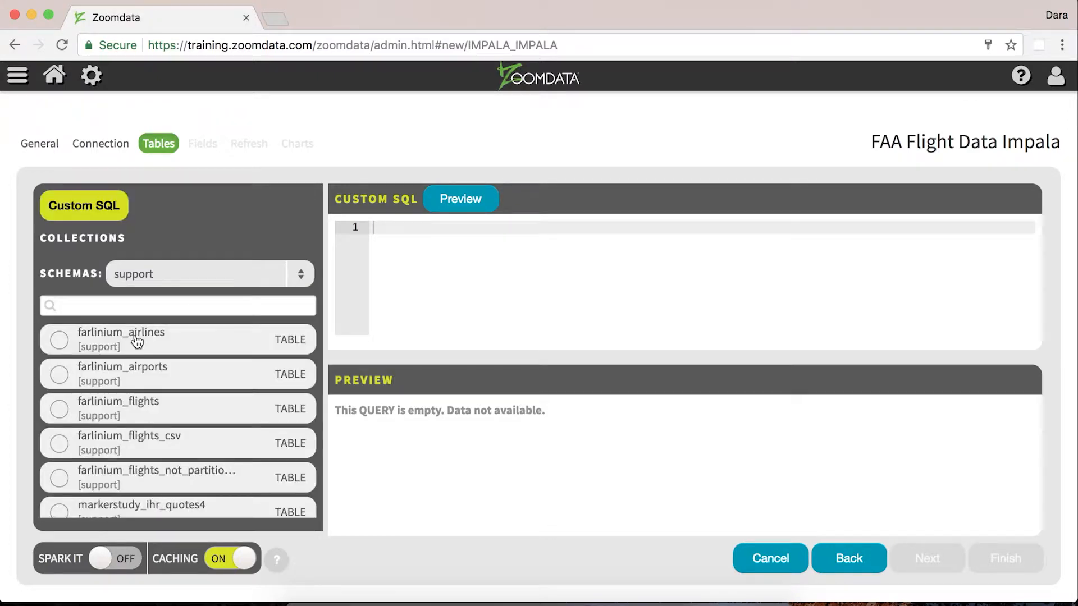
click(134, 414)
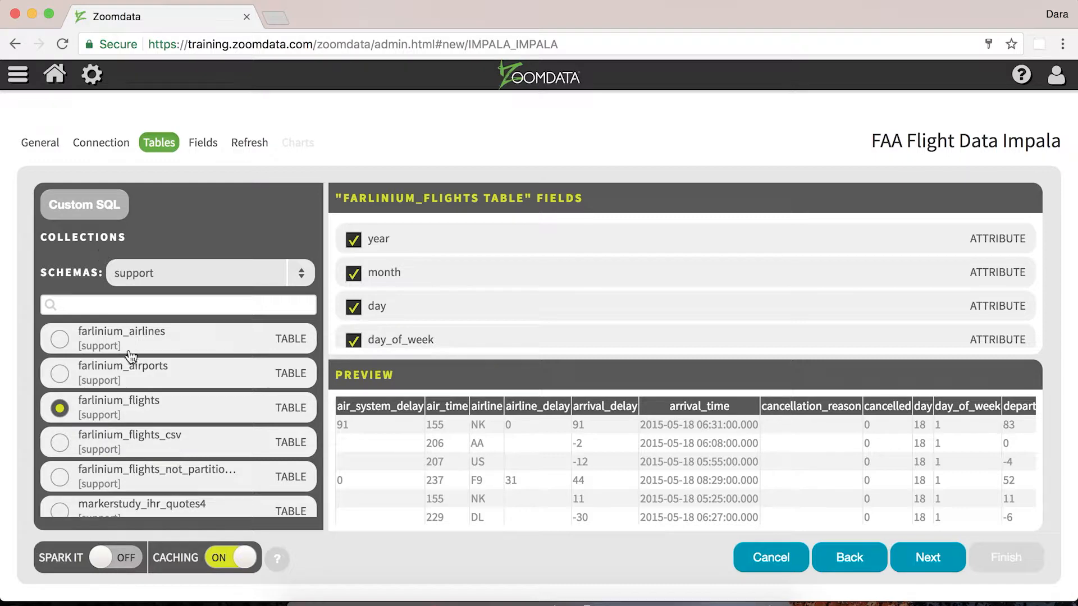
Toggle the departure_delay field off and back on in the table's field list
scroll(142, 383, down, 5)
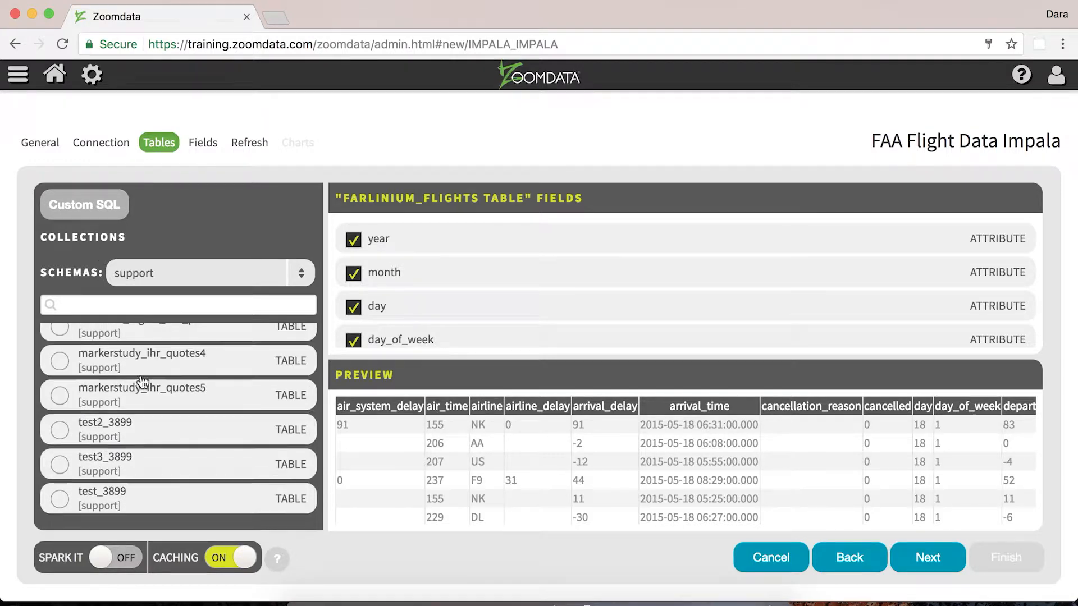
scroll(140, 385, up, 5)
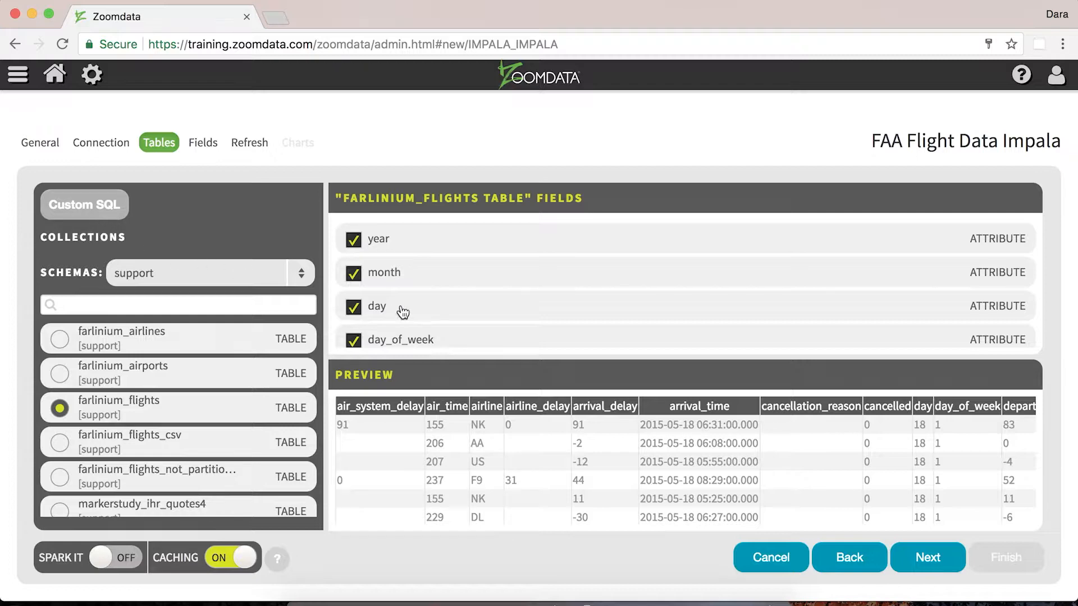
scroll(527, 291, down, 10)
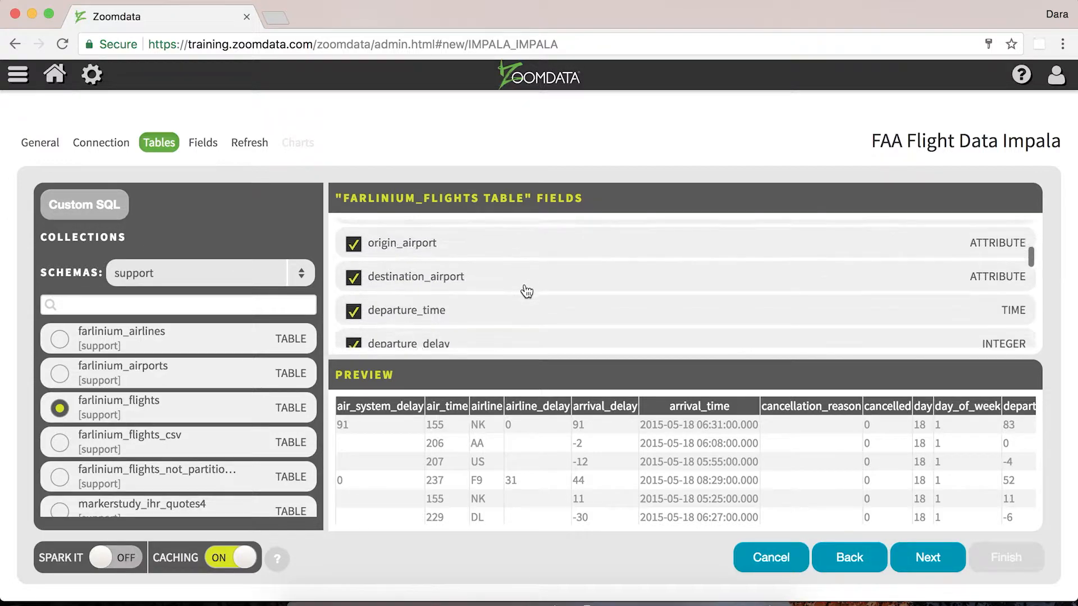
click(356, 270)
click(356, 269)
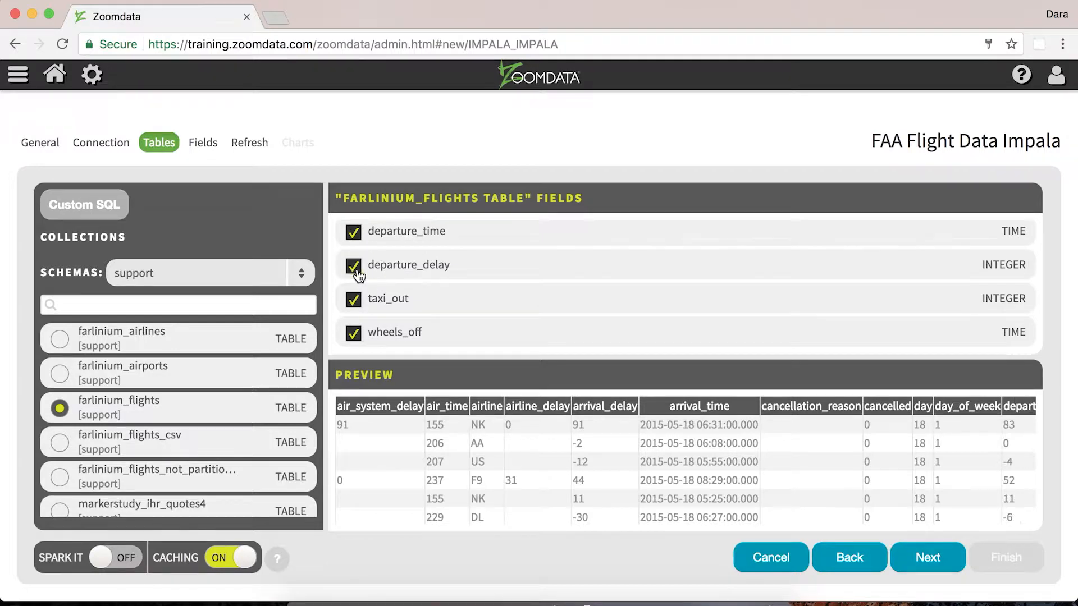
click(356, 271)
scroll(633, 420, right, 5)
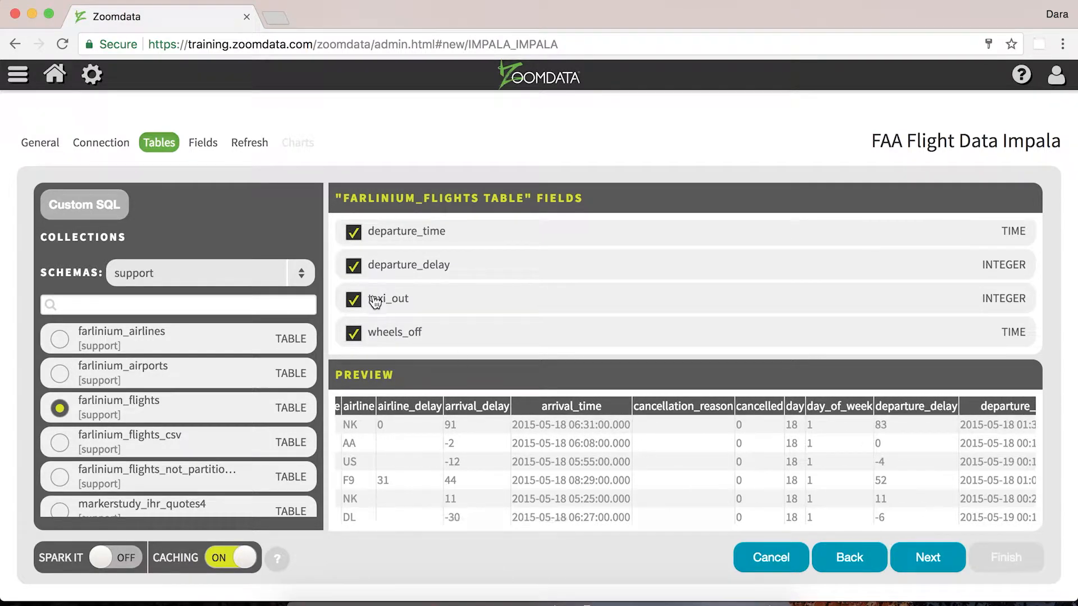
click(353, 266)
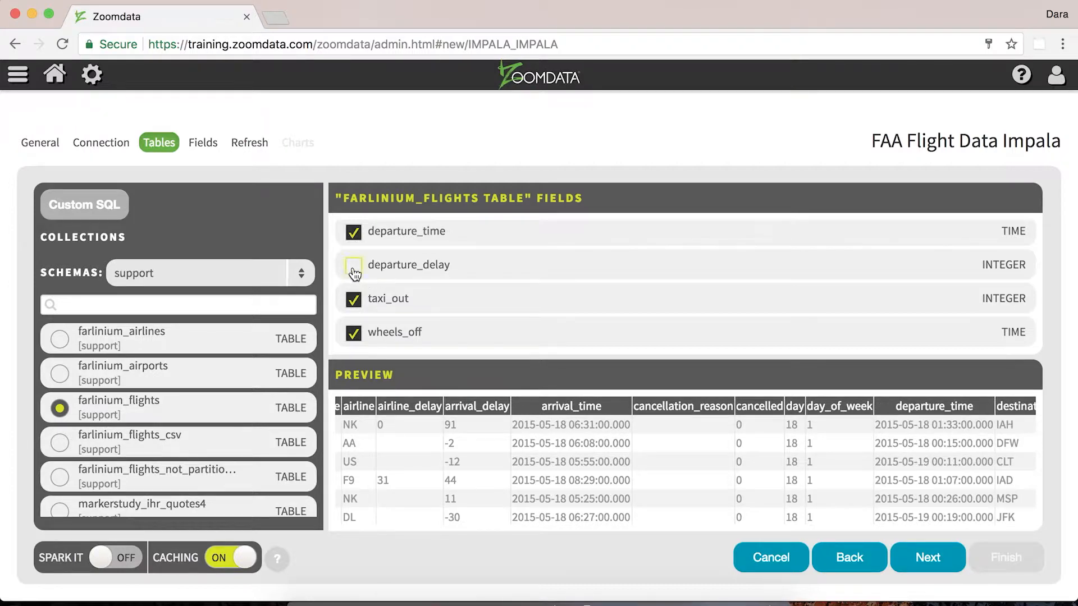
click(354, 267)
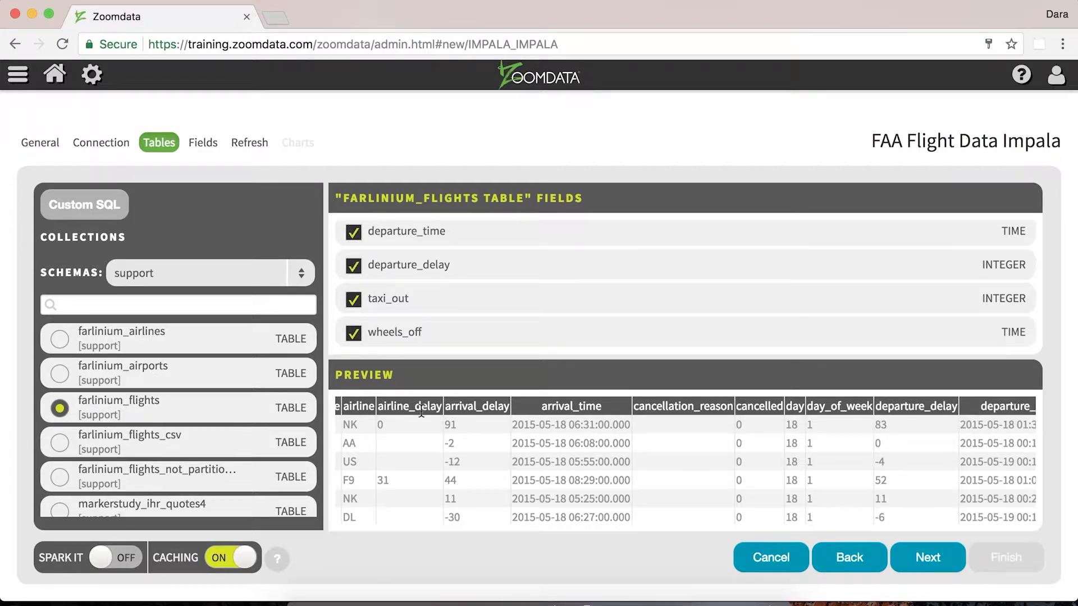
scroll(478, 292, up, 10)
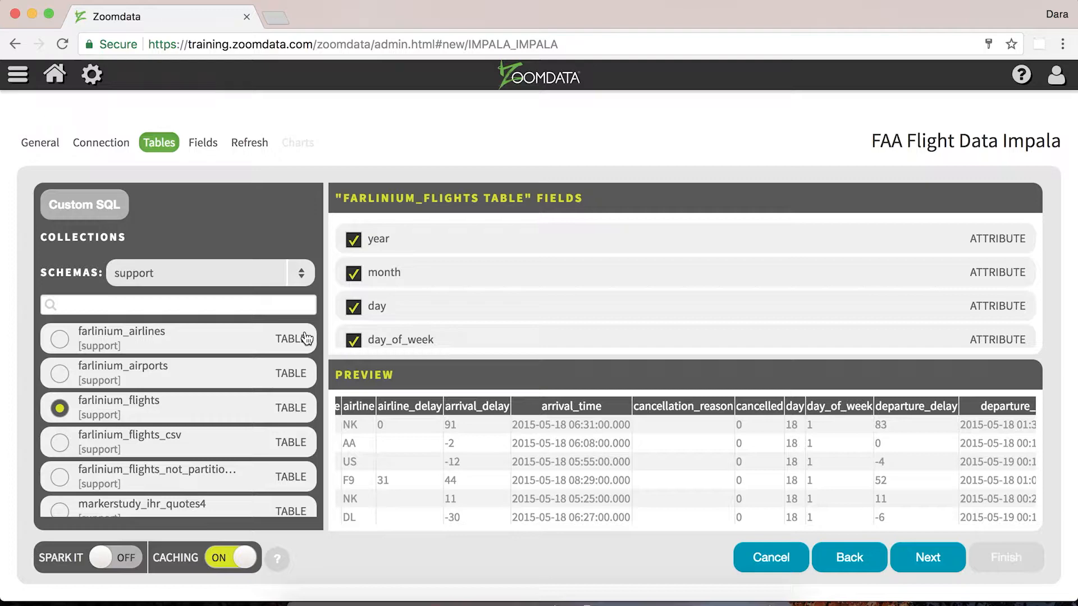
Try writing a custom SQL query beginning SELECT * FROM
click(109, 210)
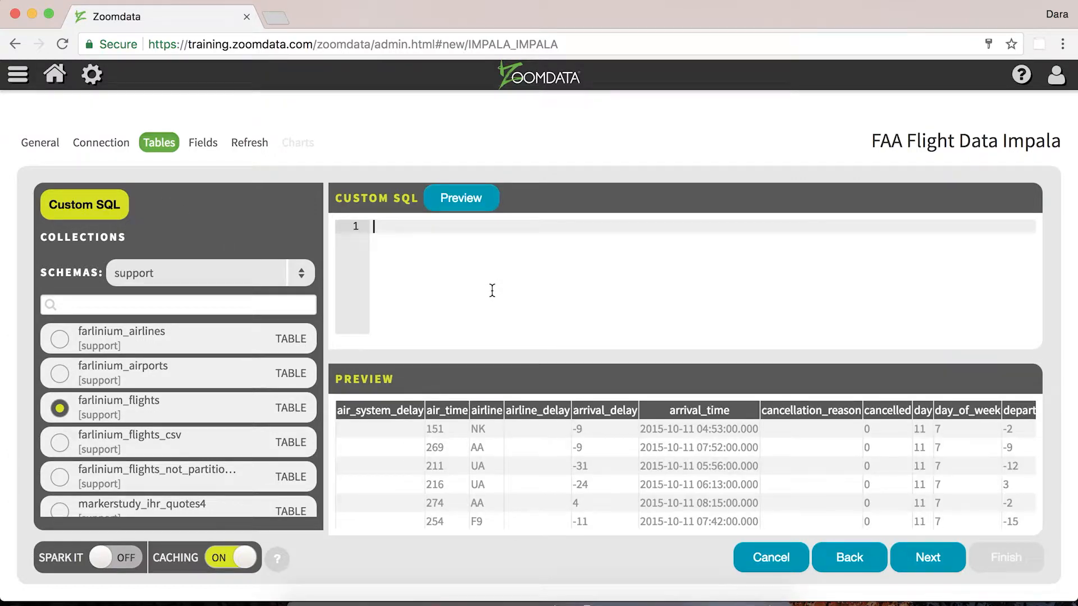
click(491, 290)
text(SELECT * FROM)
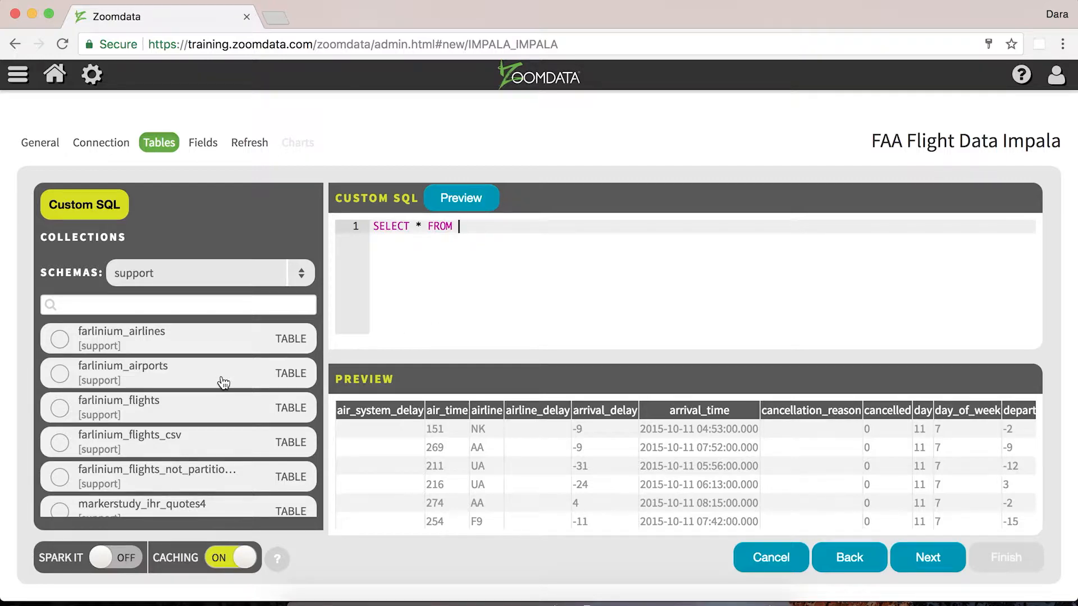
Reselect the farlinium_flights table, review its data preview, and advance to the Fields step
click(163, 405)
scroll(645, 338, down, 15)
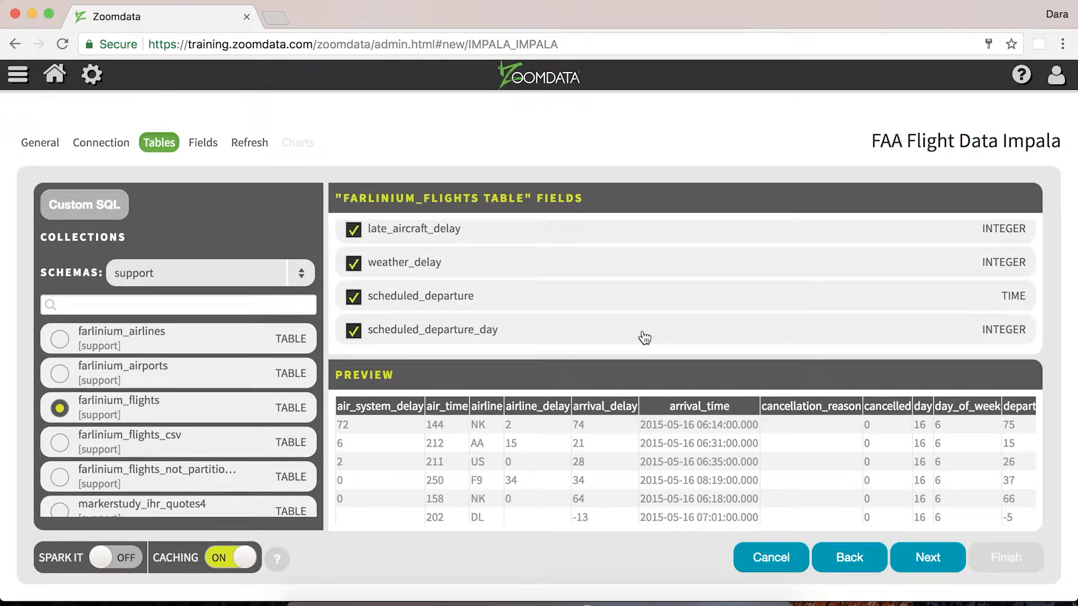
scroll(638, 480, right, 15)
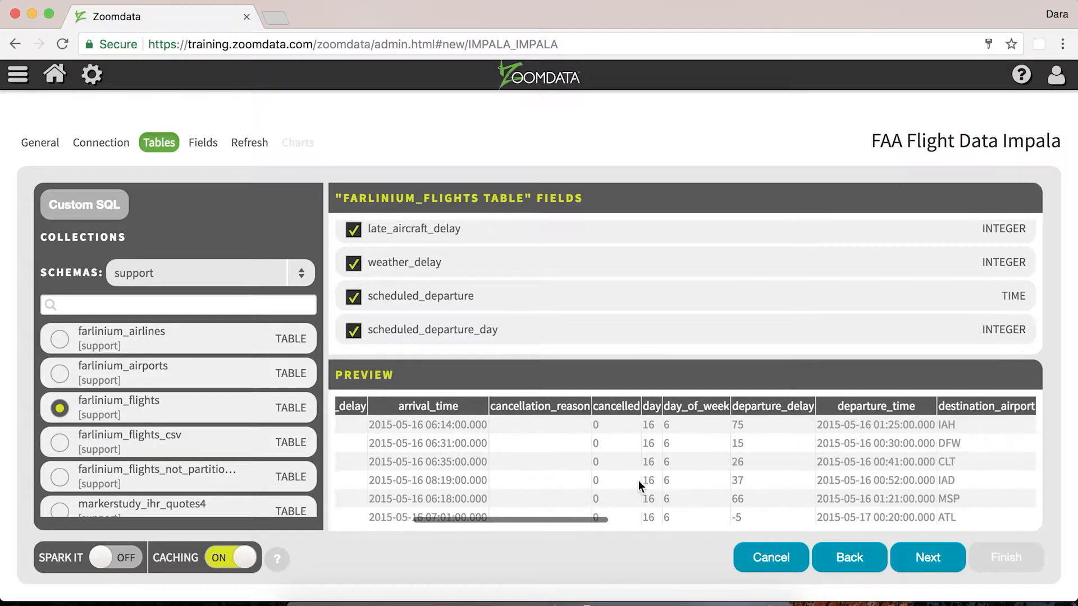
scroll(638, 481, right, 5)
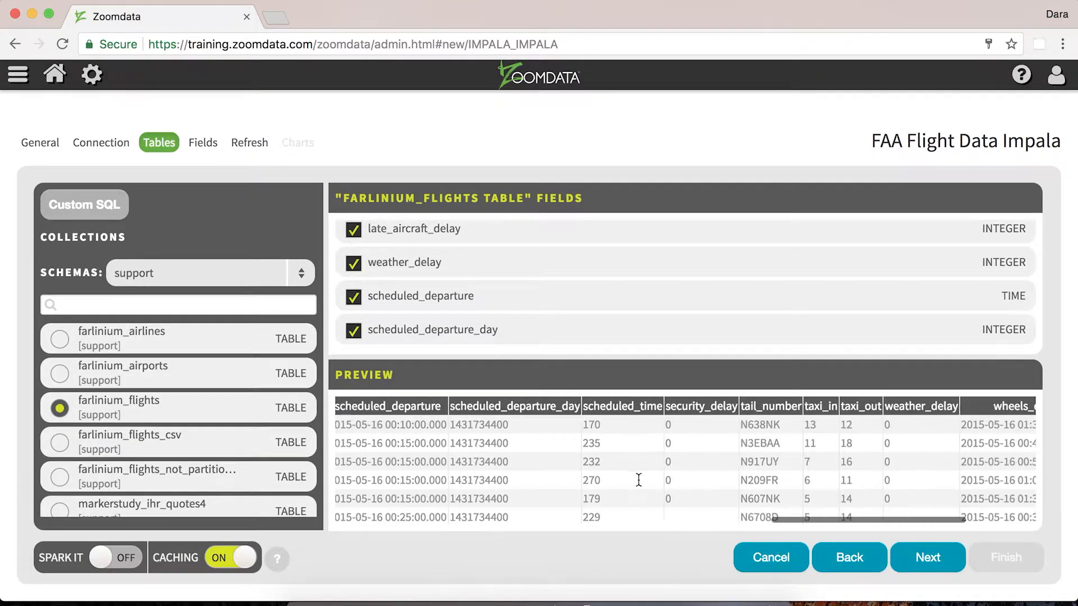
scroll(884, 285, up, 5)
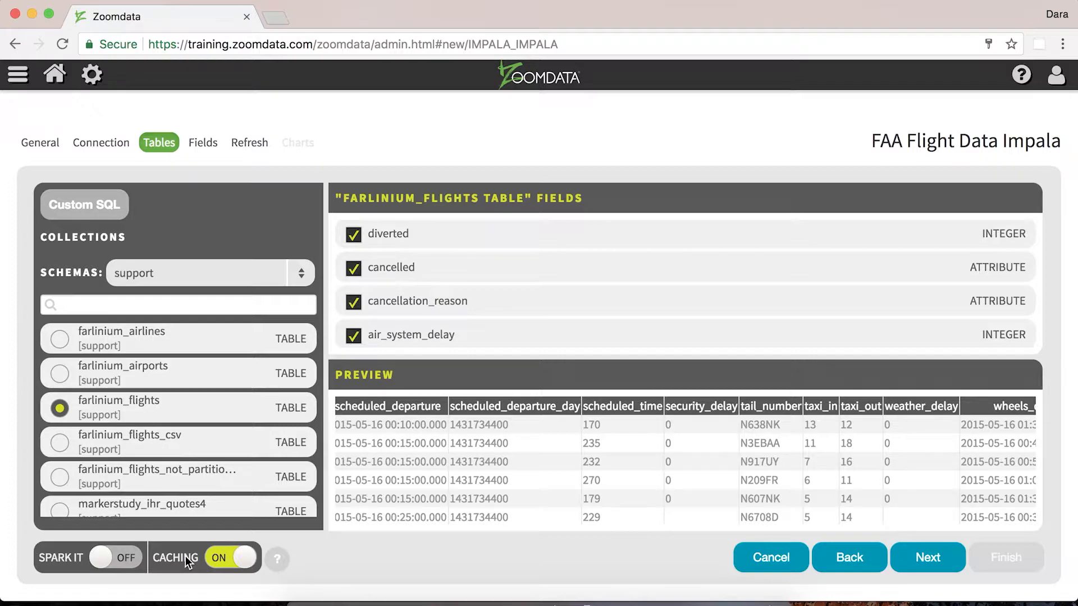
click(906, 570)
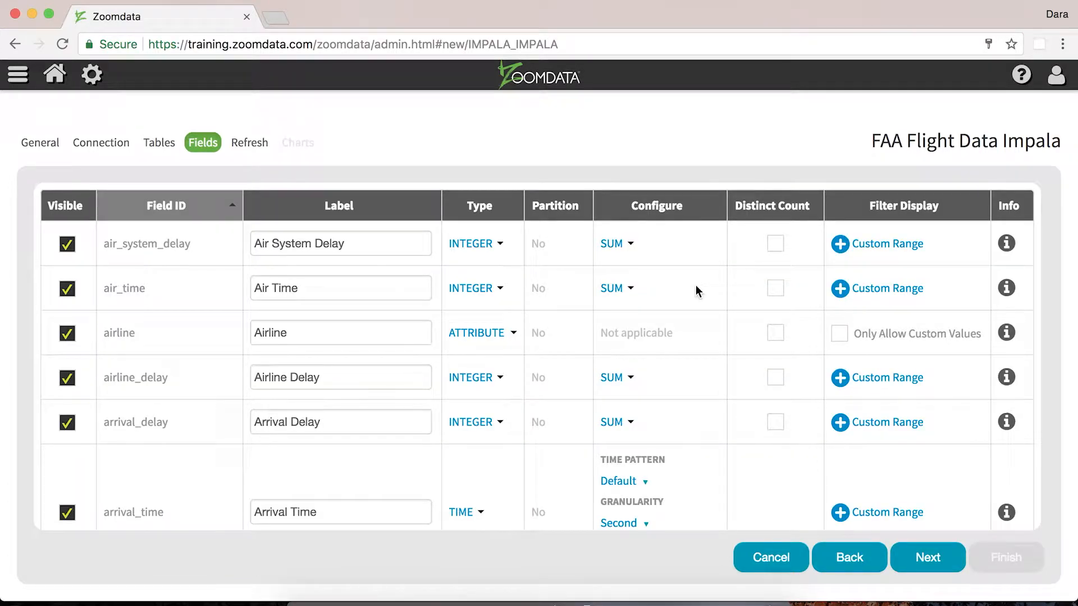
Toggle the visibility of the airline_delay and arrival_delay fields off and back on
scroll(695, 285, down, 15)
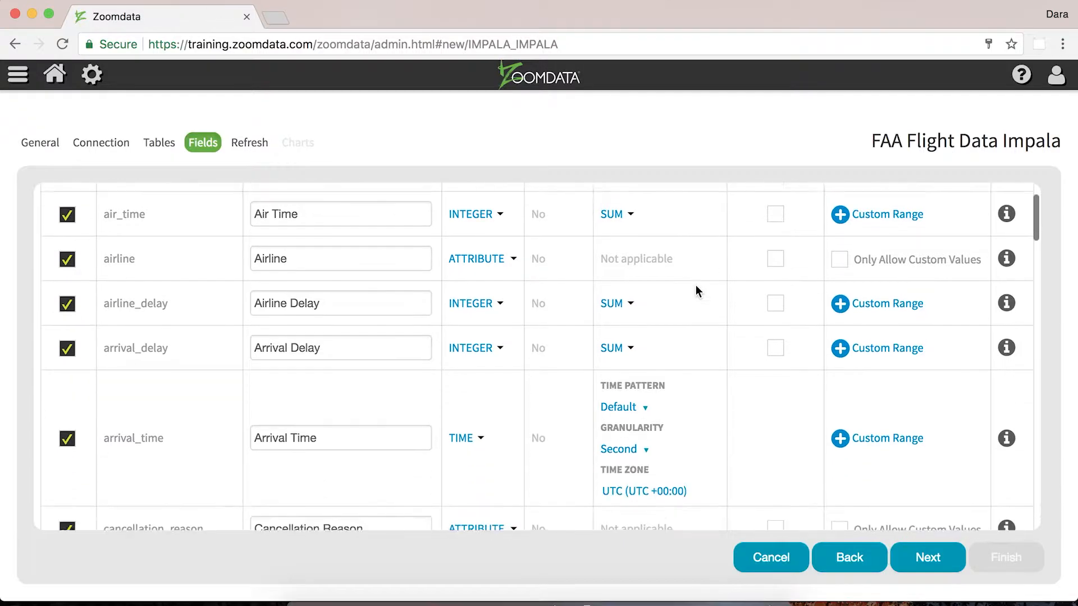
scroll(695, 288, up, 15)
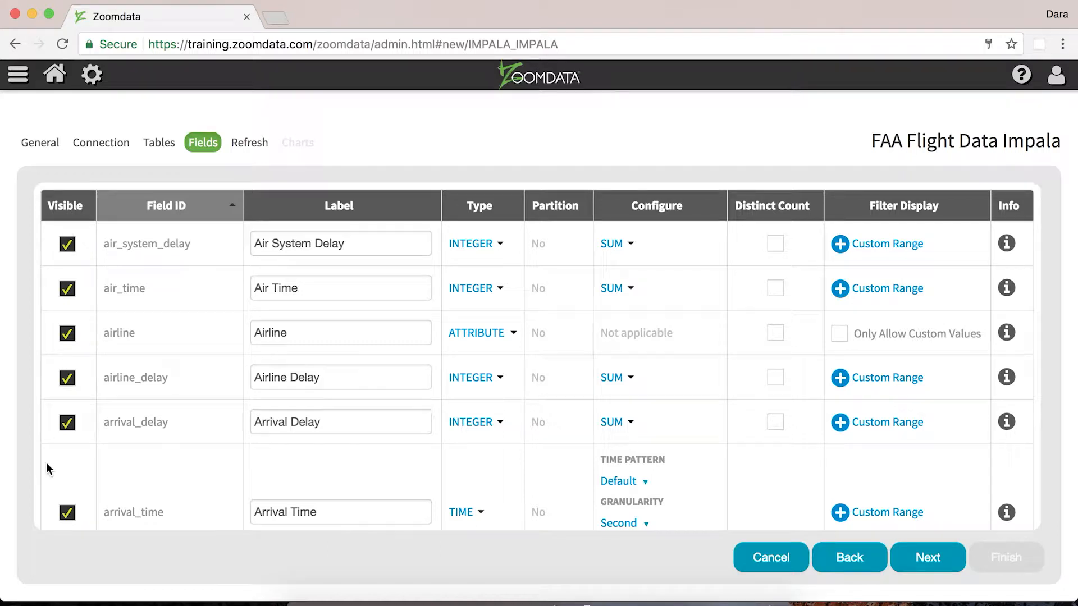
click(68, 426)
click(68, 426)
click(68, 381)
click(68, 428)
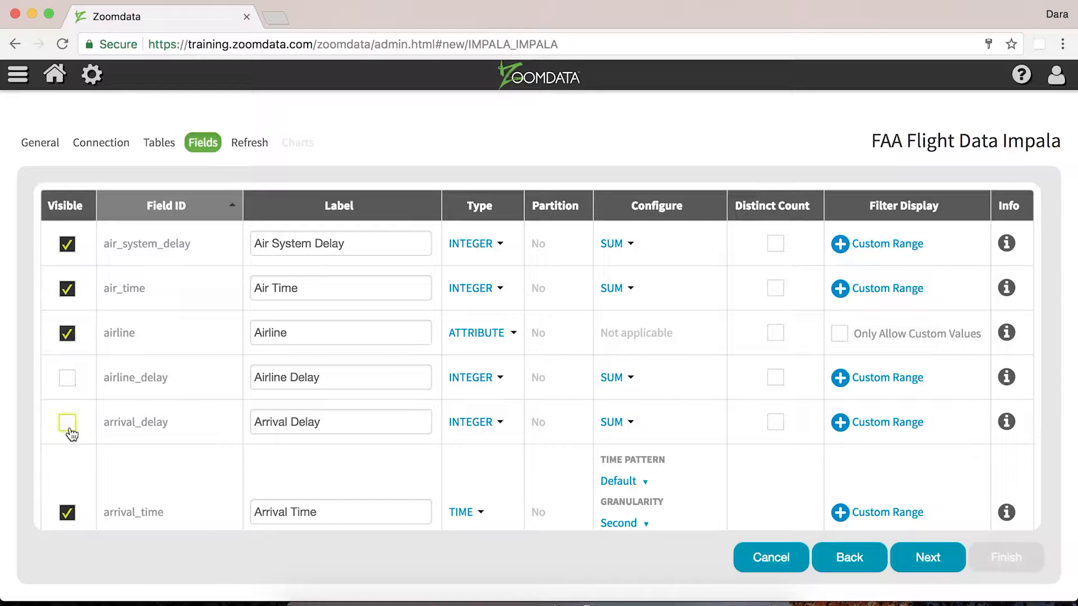
click(69, 426)
click(68, 377)
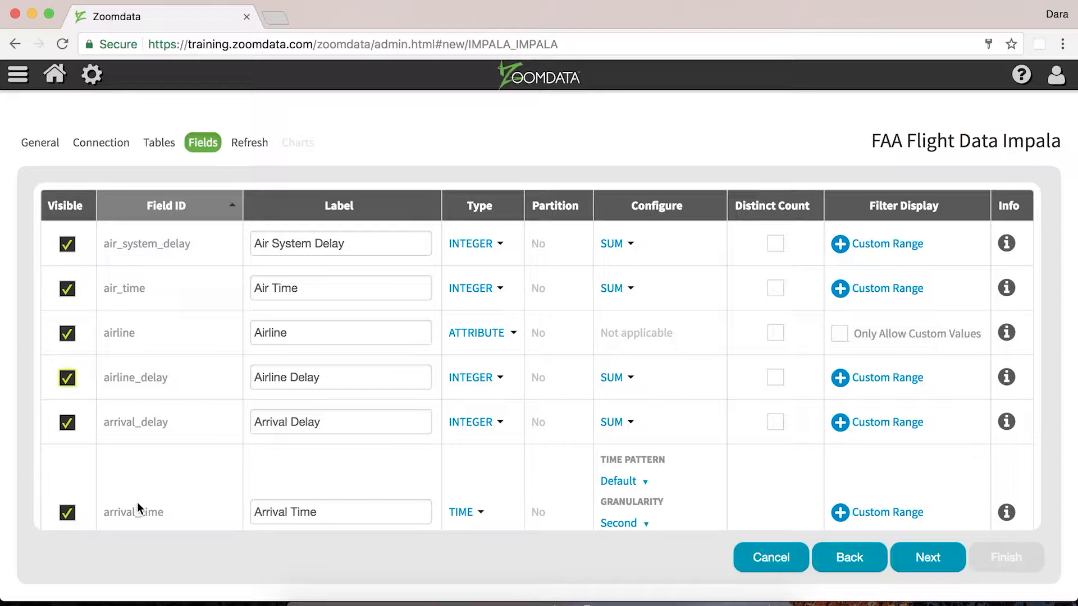
Scroll through the whole field list to review each field's label, type and configuration
triple_click(335, 245)
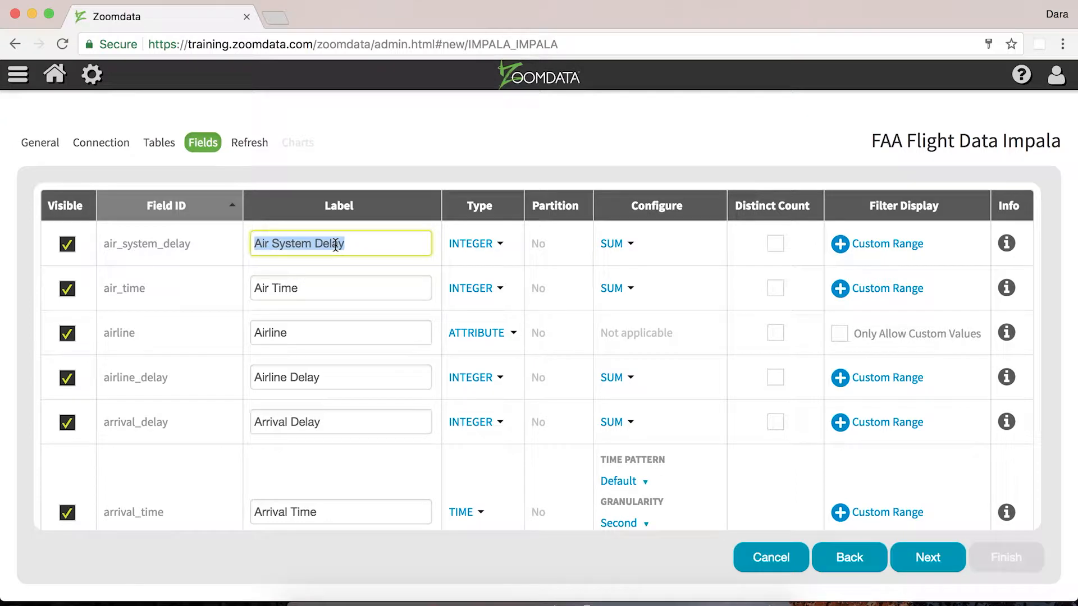
scroll(302, 311, down, 6)
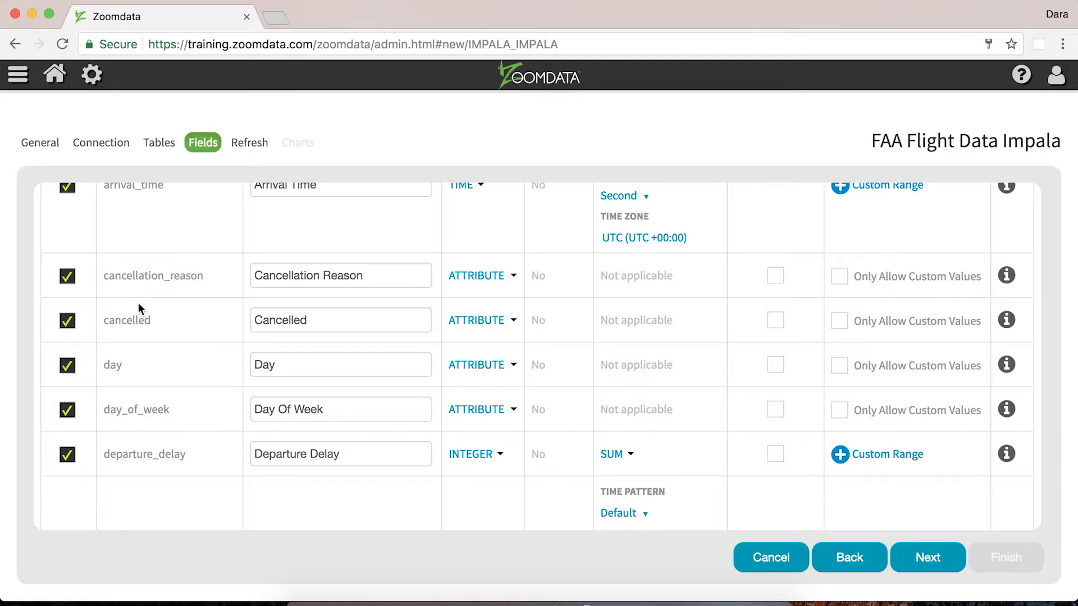
scroll(138, 302, down, 6)
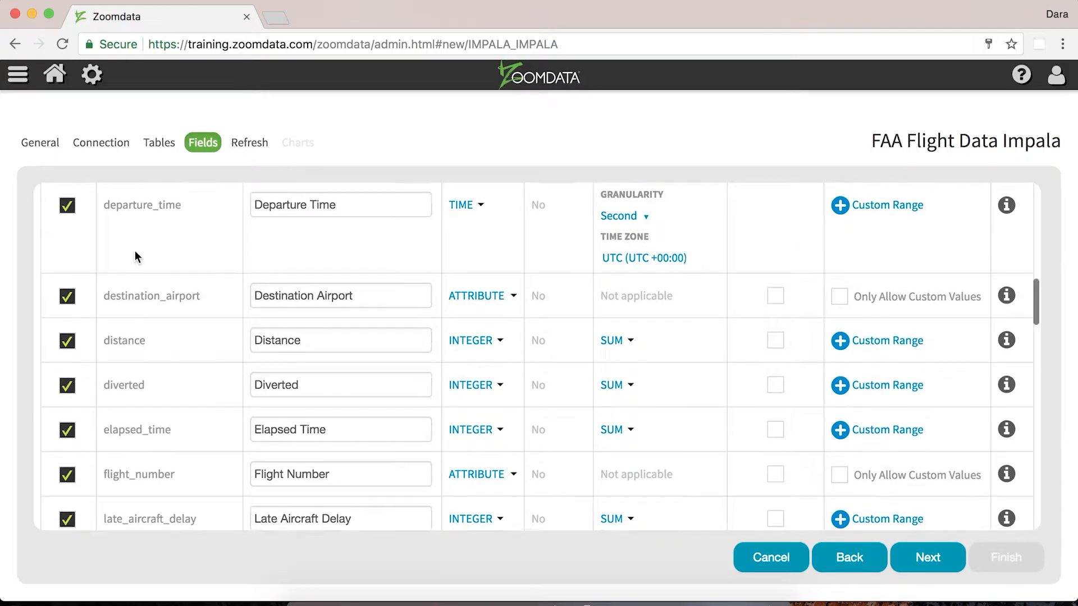
scroll(301, 396, down, 4)
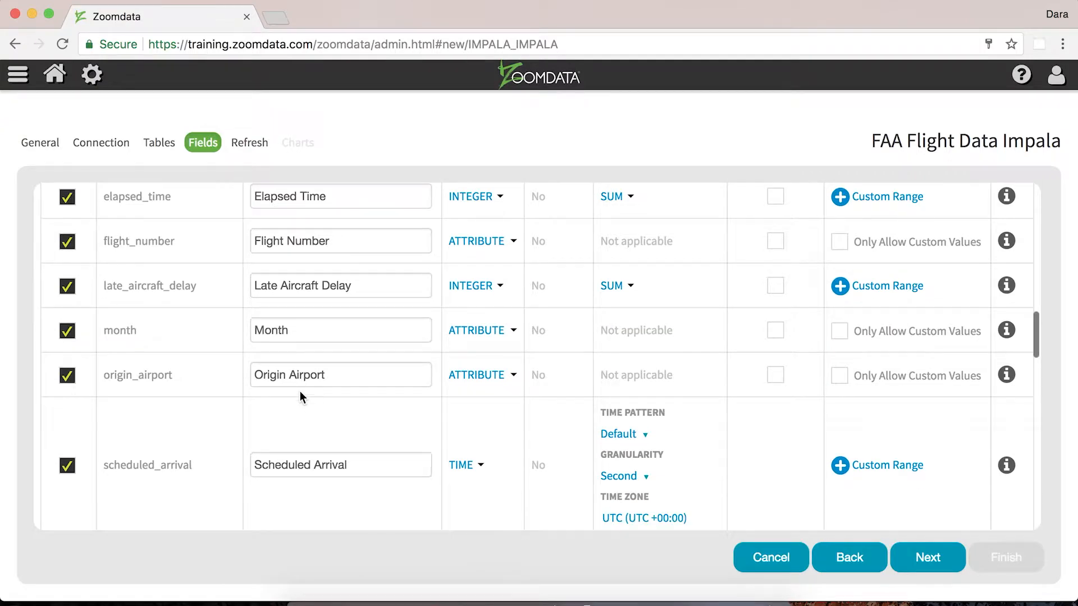
scroll(300, 395, down, 5)
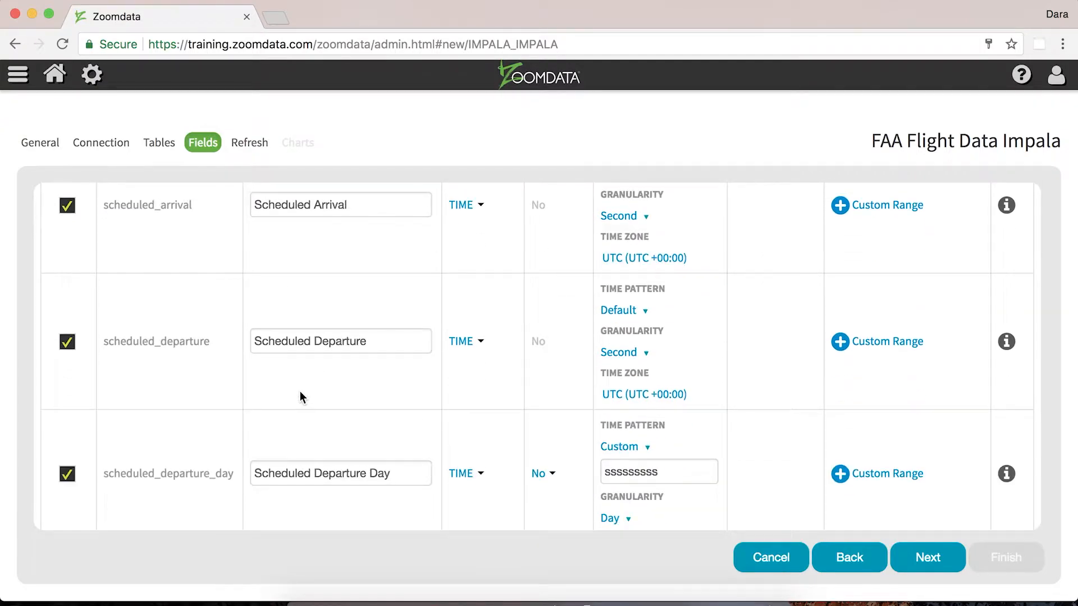
scroll(300, 392, down, 10)
scroll(300, 392, up, 5)
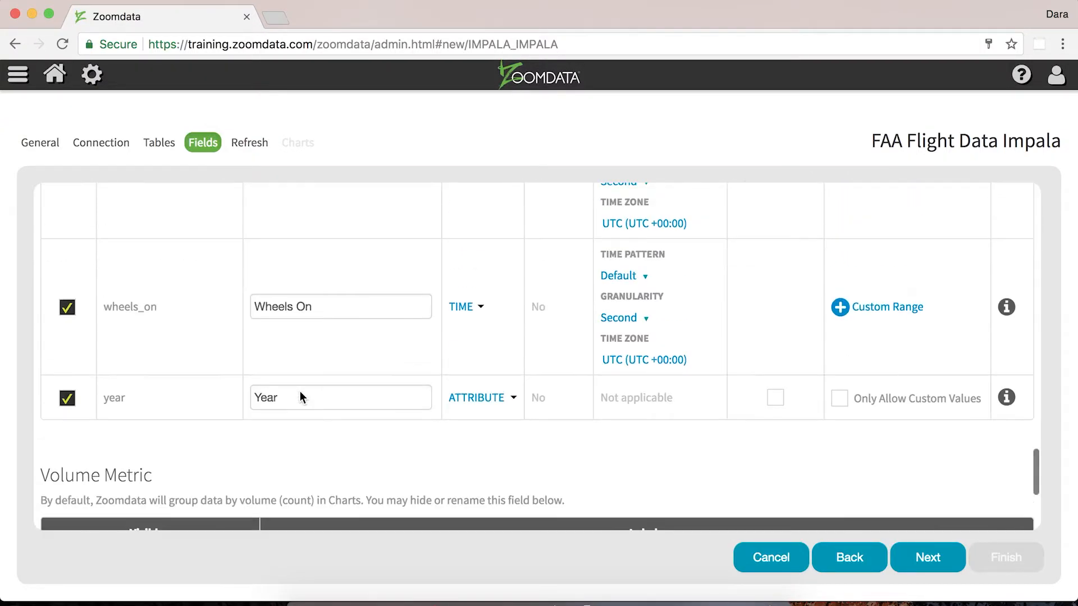
scroll(303, 404, down, 5)
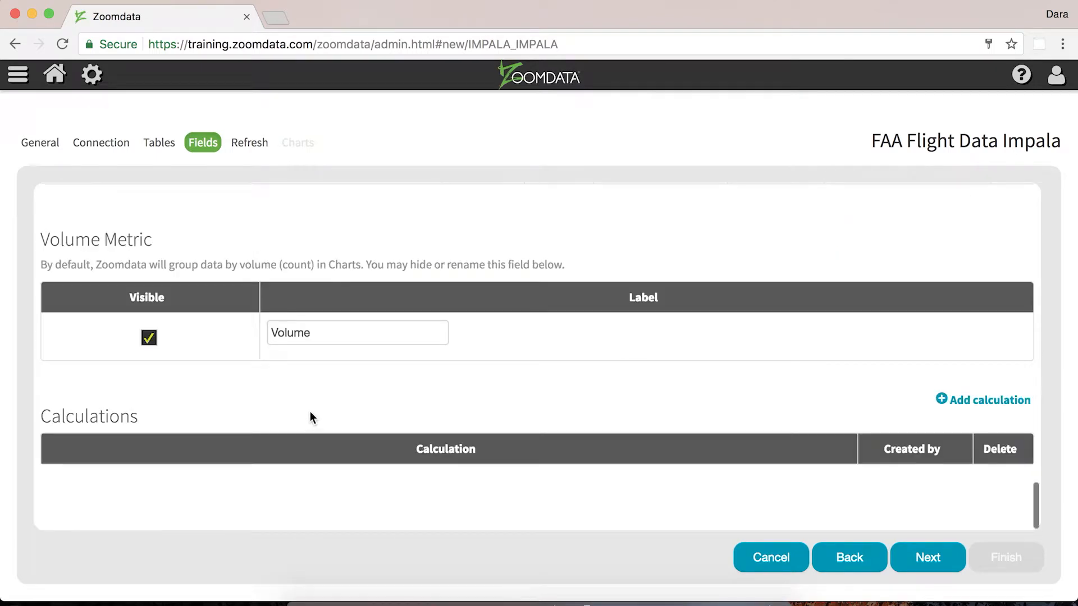
Rename the Volume metric label to No. of Flights
double_click(308, 331)
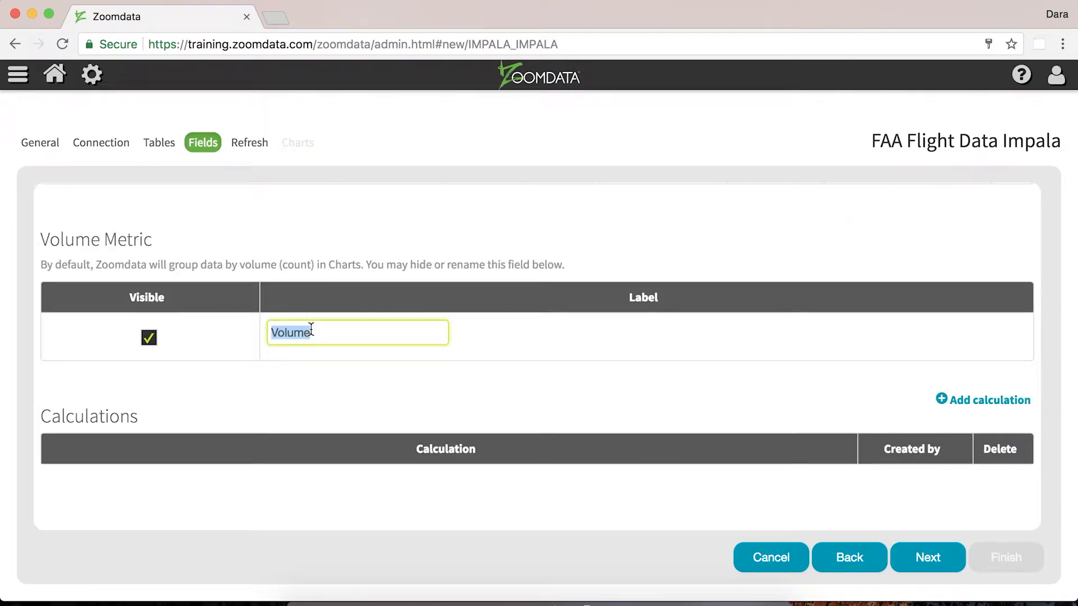
text(No. of Flights)
Review the data type options for the air_system_delay field
scroll(311, 355, up, 10)
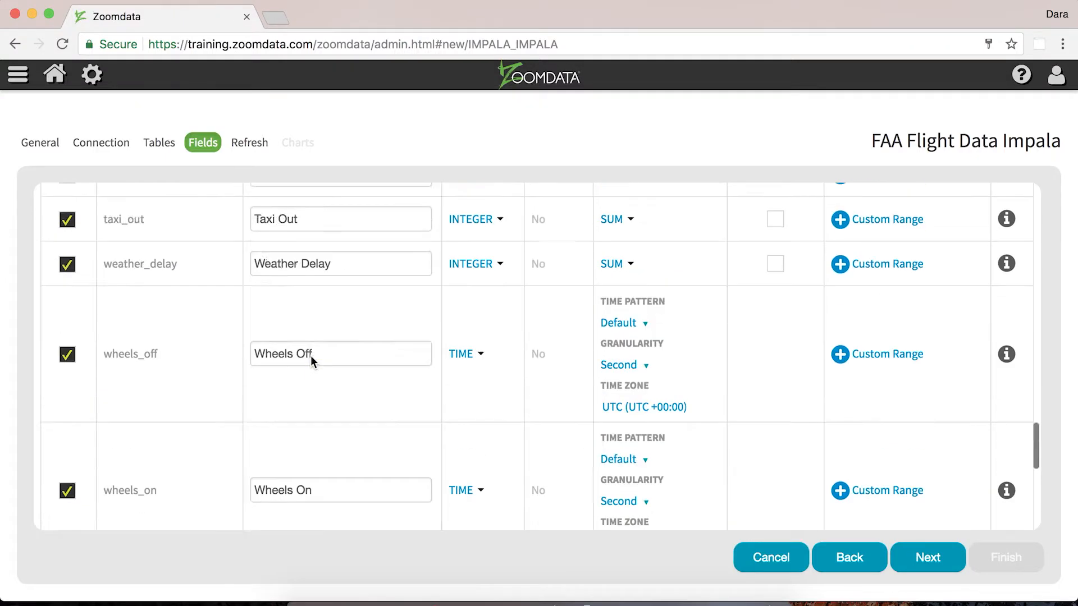
scroll(311, 361, up, 15)
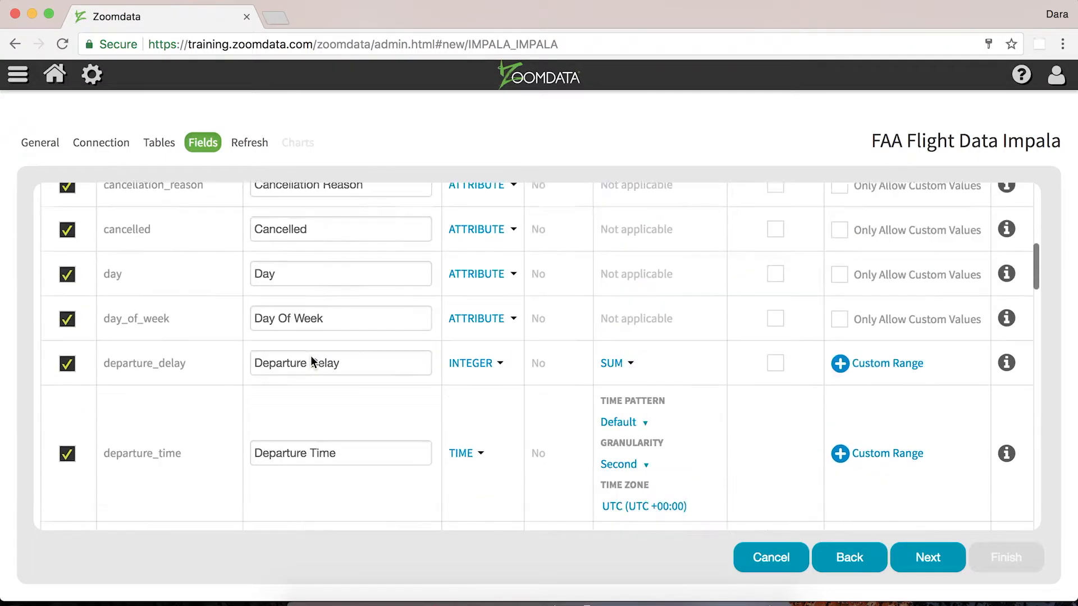
scroll(311, 355, up, 1)
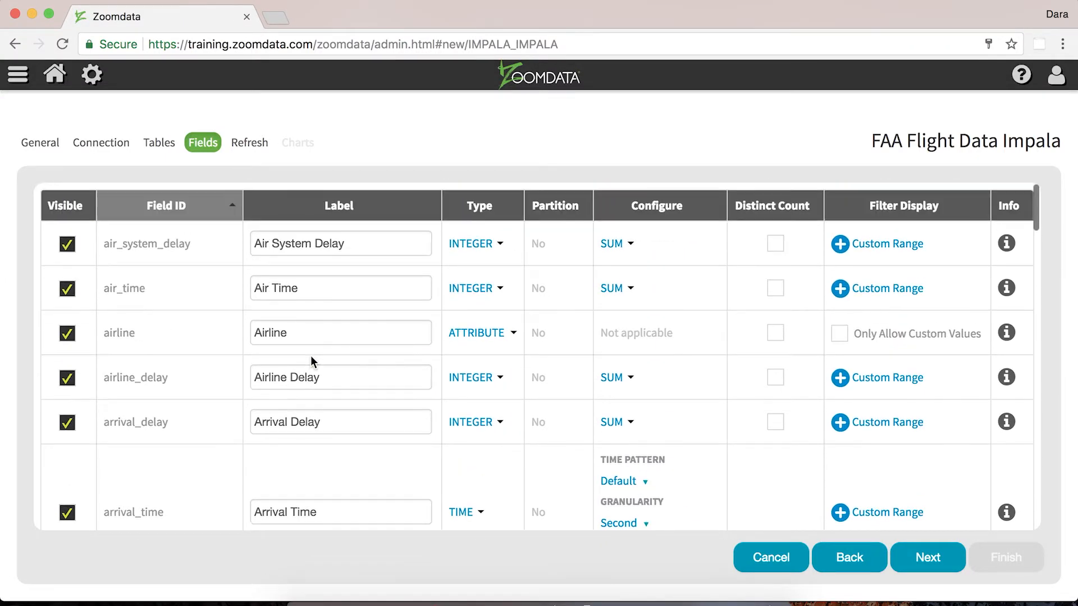
click(464, 246)
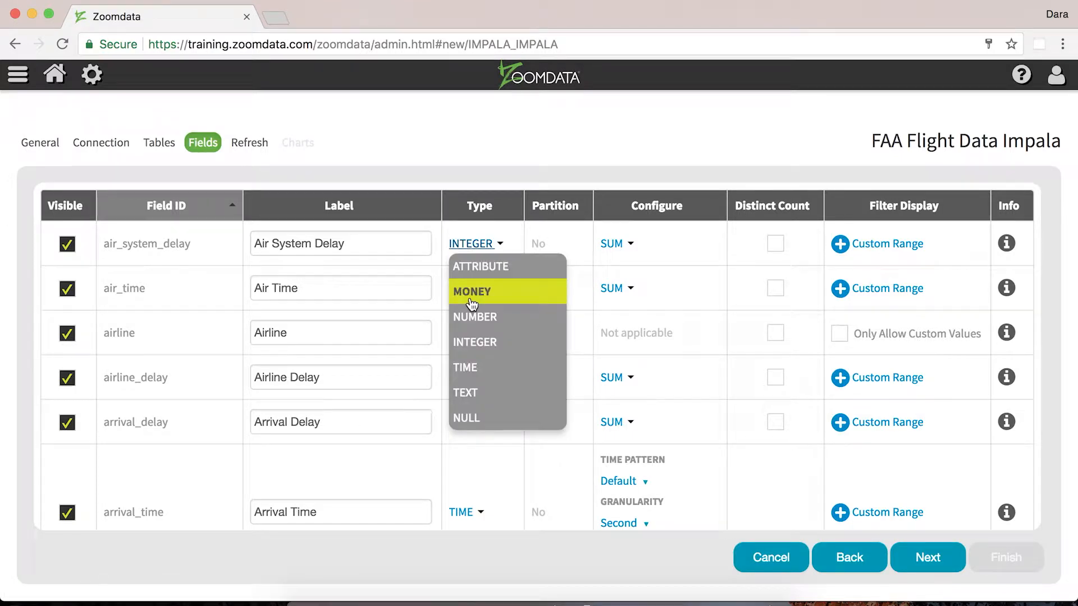
click(500, 244)
click(480, 337)
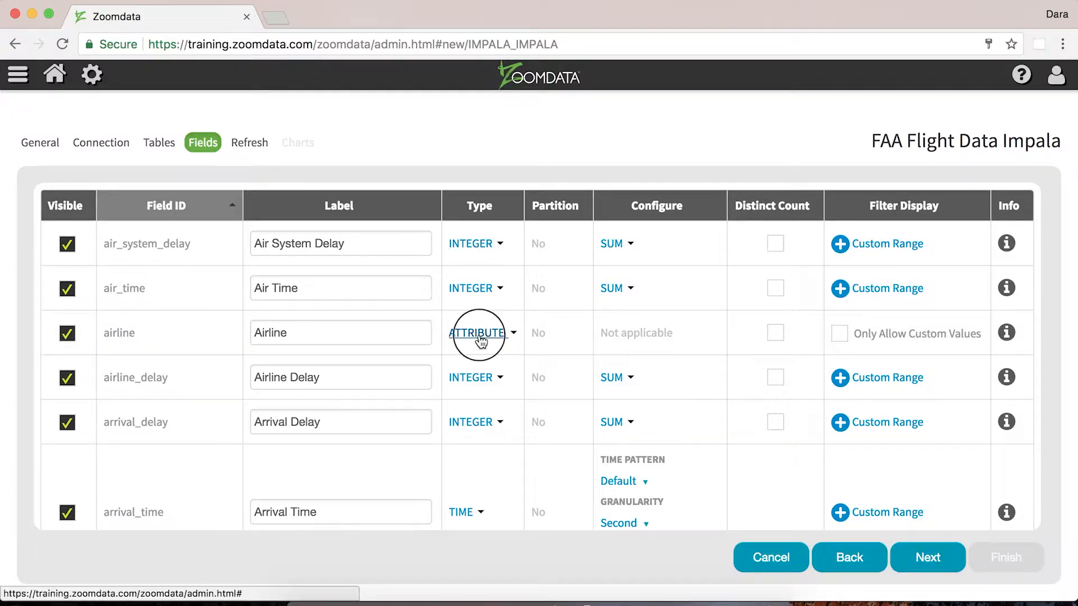
Review the data type options for the airline field and scroll through the field list
click(456, 381)
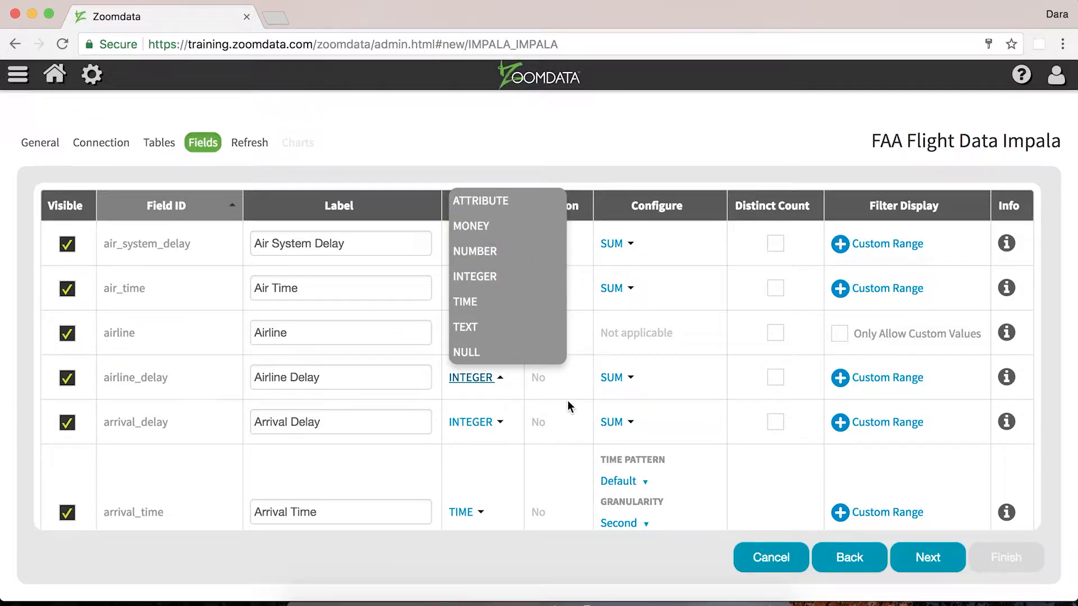
click(541, 385)
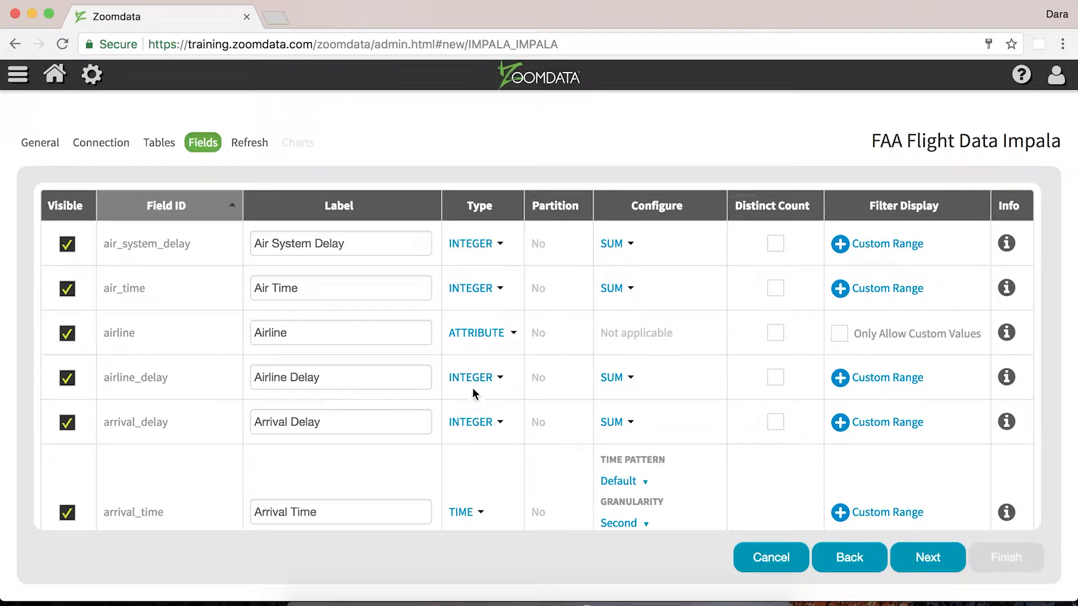
scroll(473, 389, down, 6)
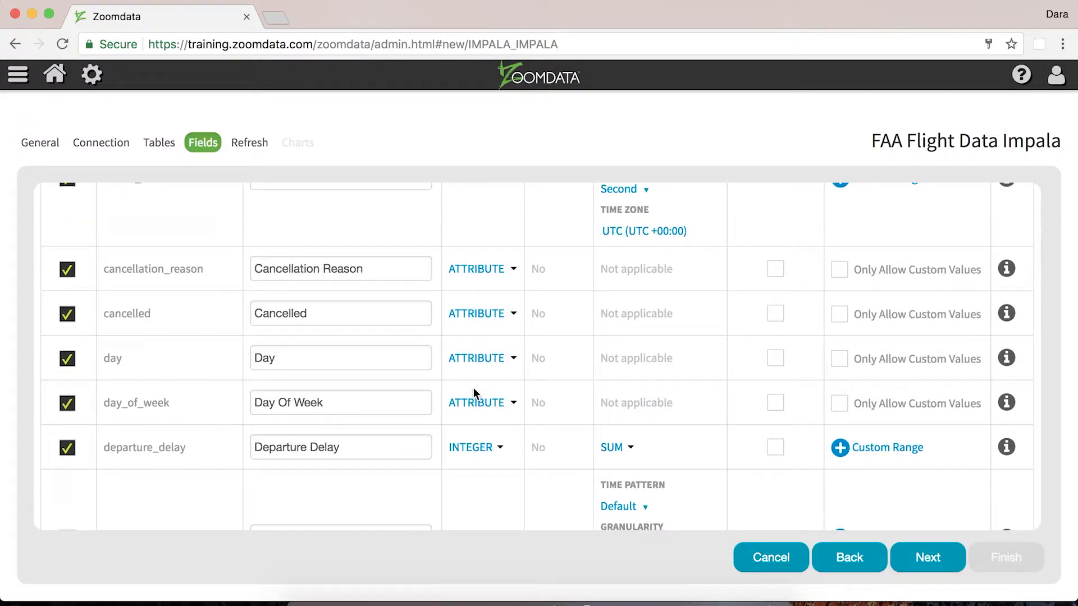
scroll(473, 388, up, 6)
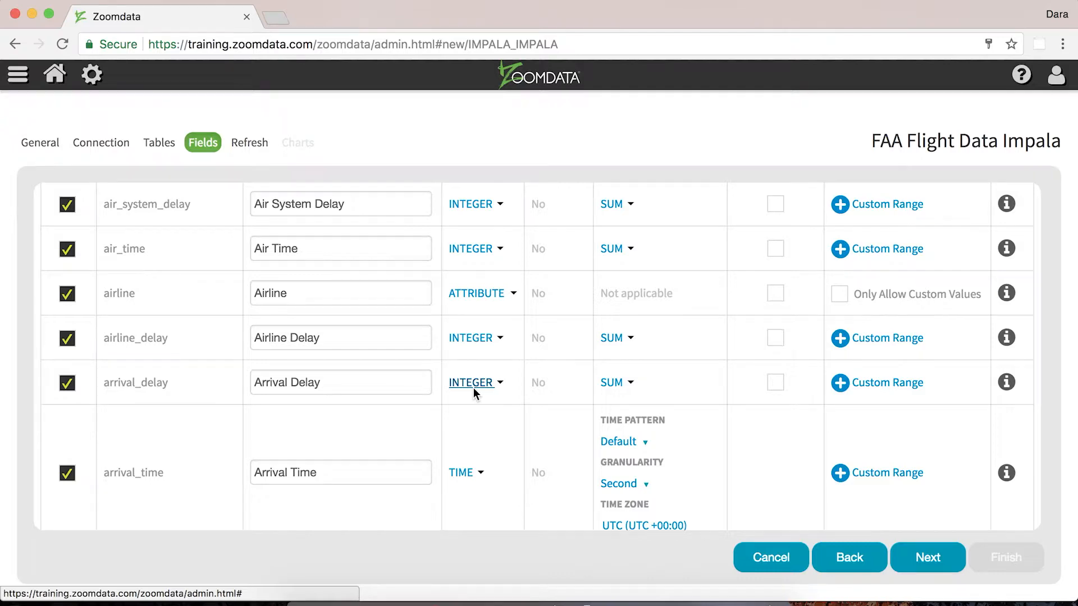
scroll(473, 388, up, 1)
scroll(474, 389, down, 5)
scroll(473, 388, down, 5)
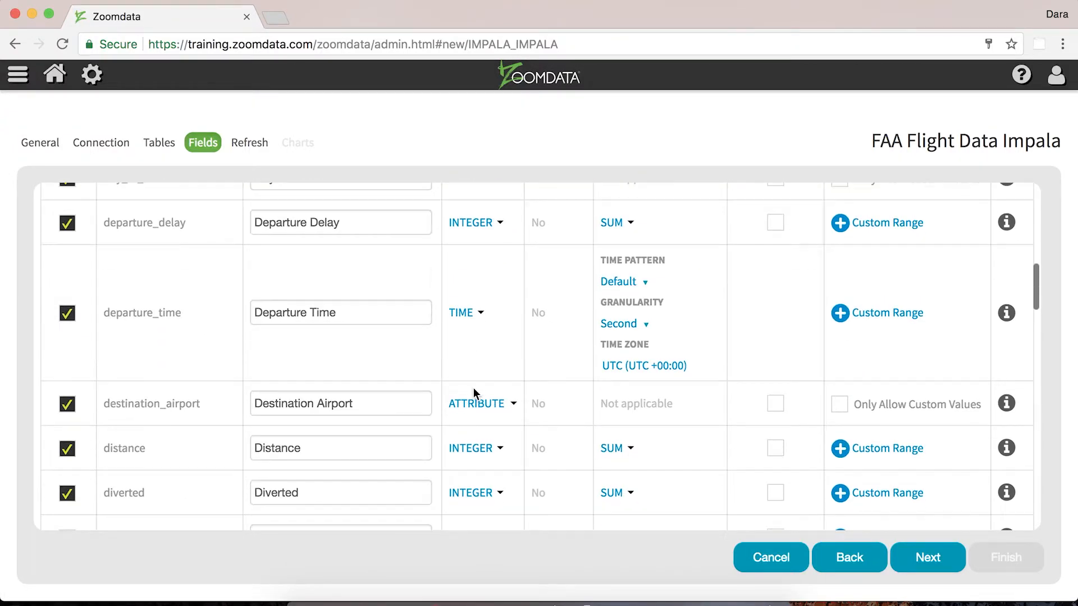
scroll(473, 389, down, 4)
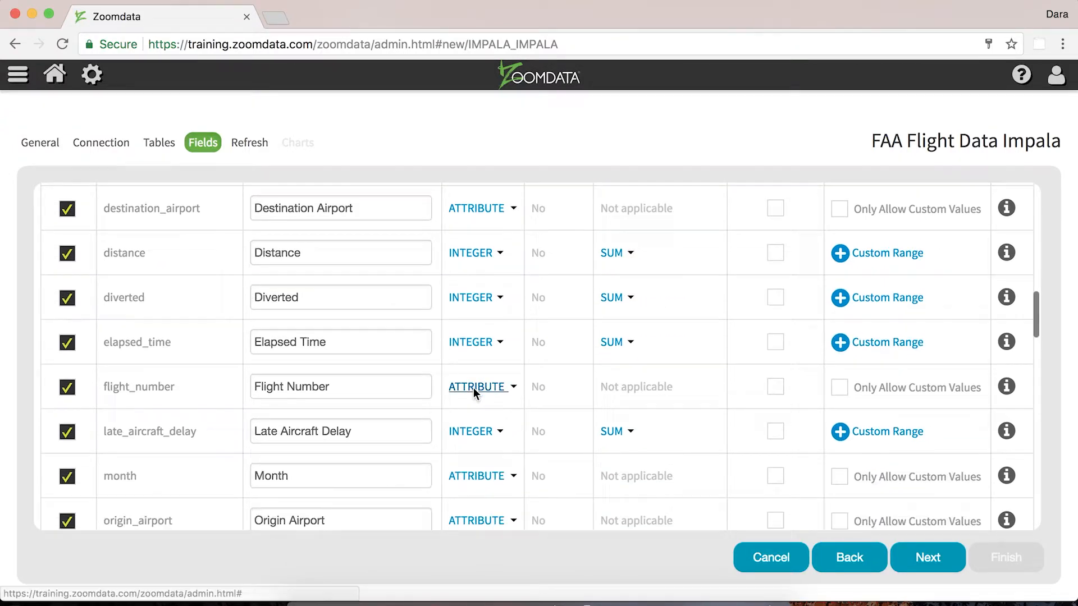
Examine the flight_number field's label and type options while scrolling through the field list
triple_click(286, 384)
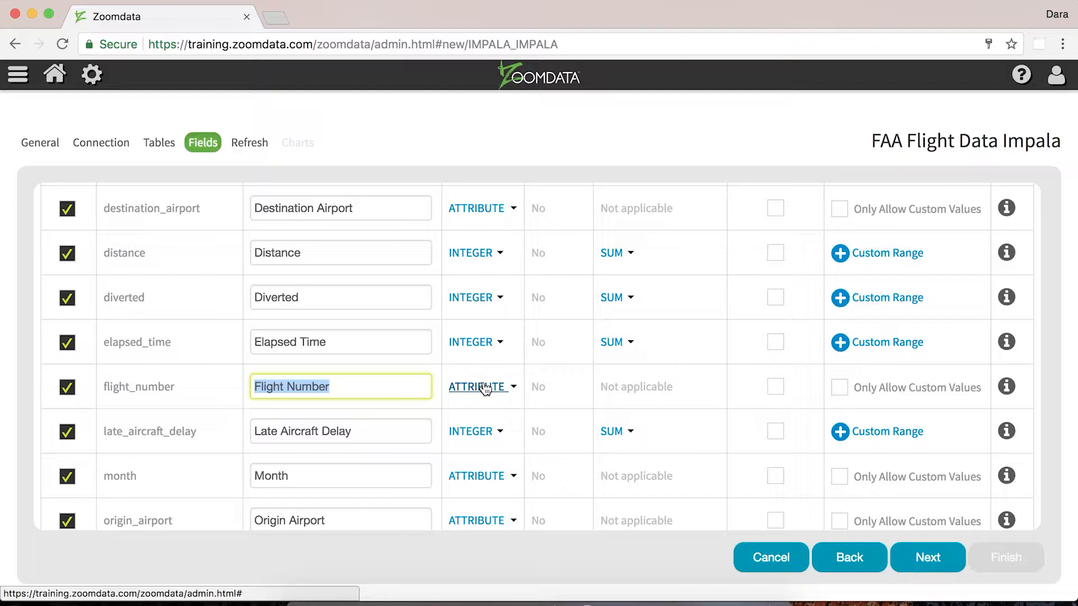
scroll(485, 388, up, 15)
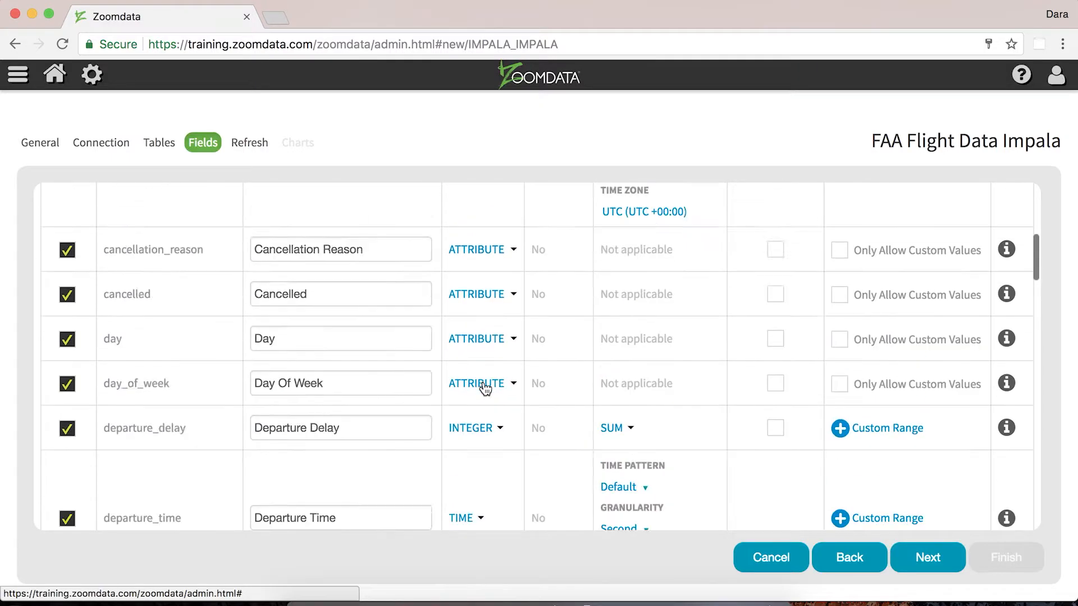
scroll(485, 389, down, 2)
scroll(485, 388, down, 14)
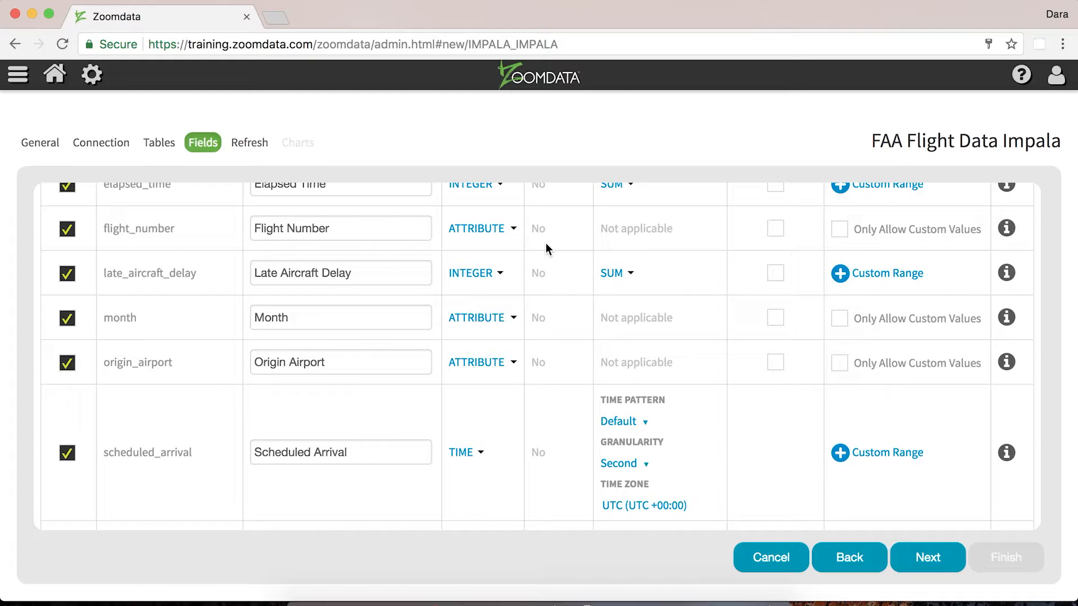
click(490, 228)
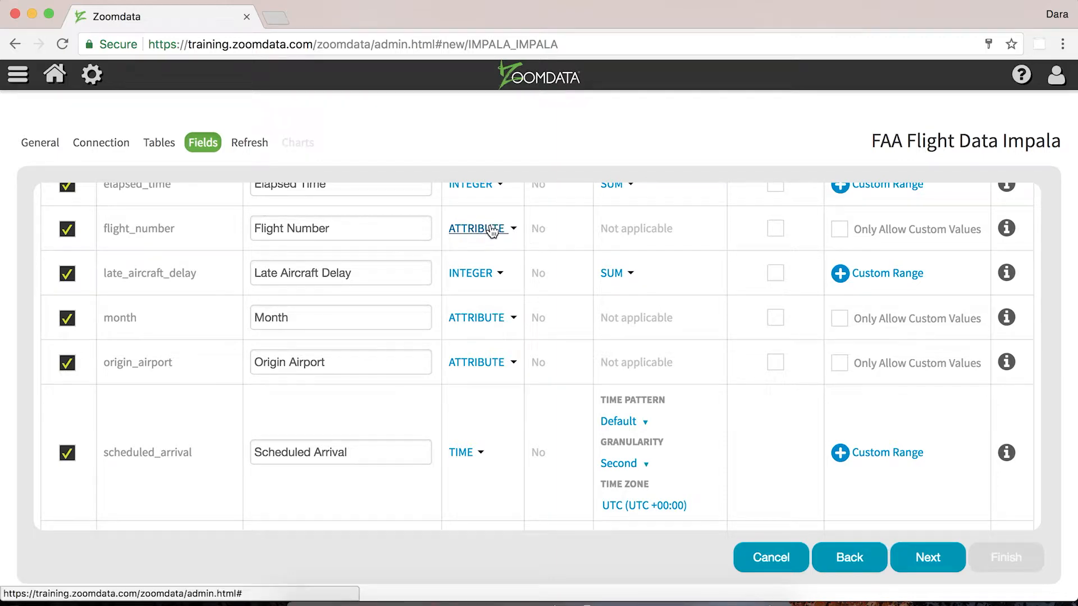
scroll(529, 248, up, 15)
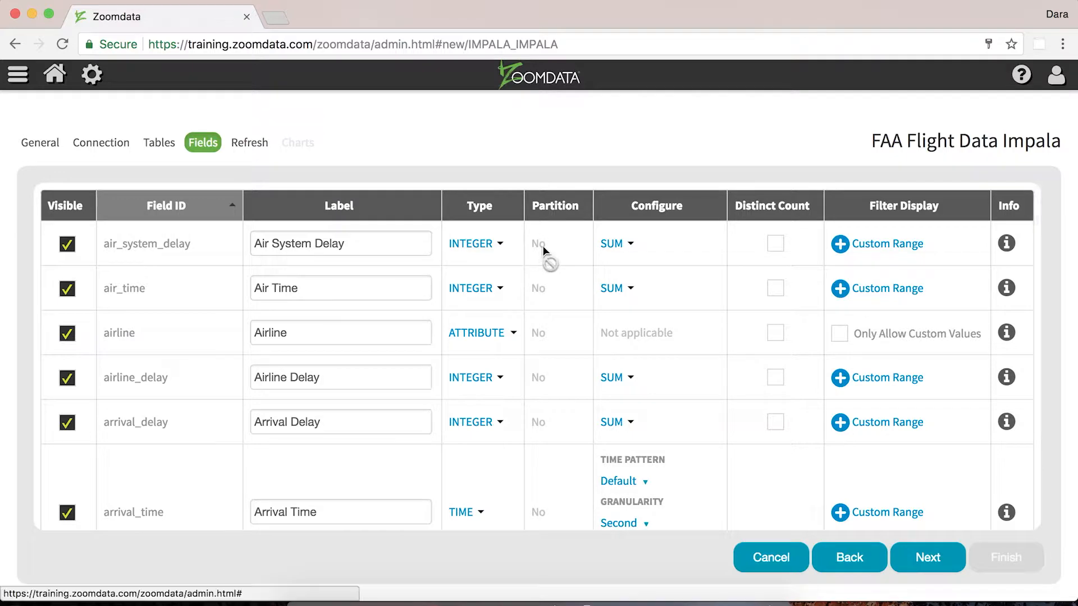
scroll(547, 245, down, 15)
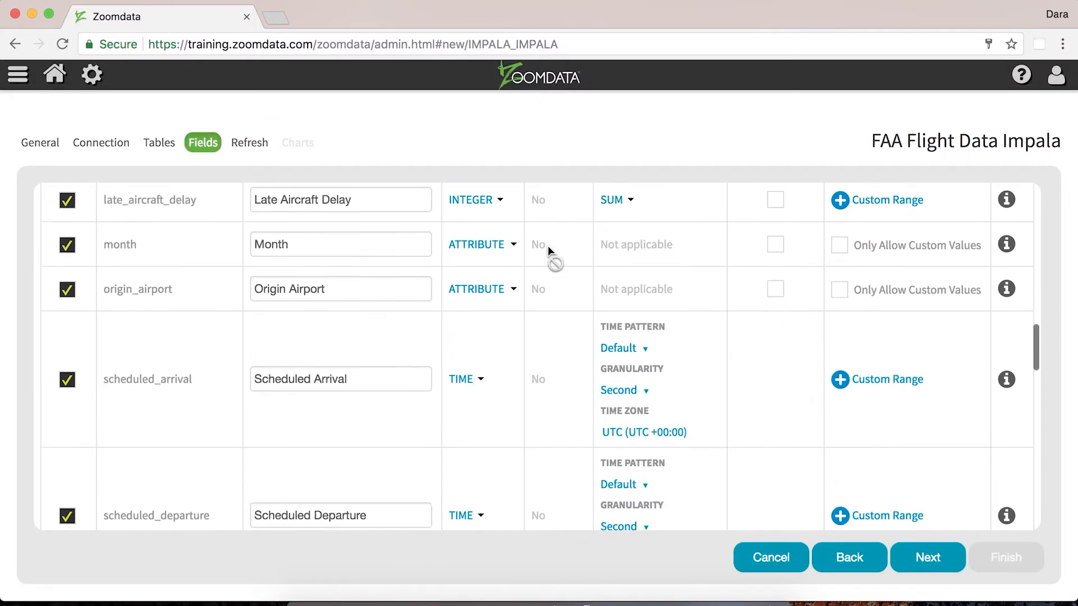
scroll(547, 244, down, 6)
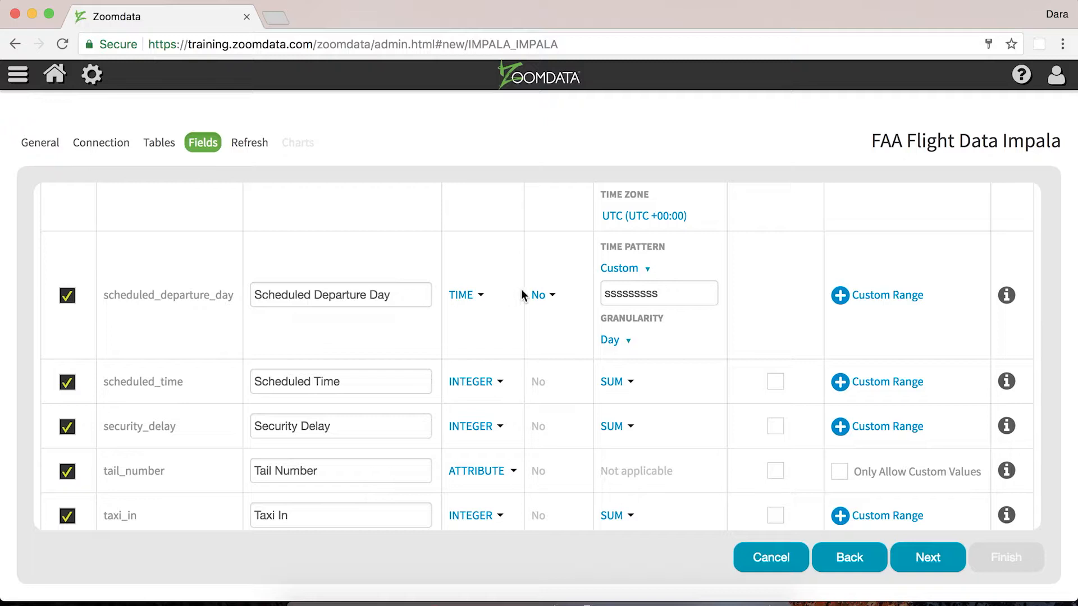
Set the scheduled_departure_day partition to Date with scheduled_departure as the partition field
click(536, 295)
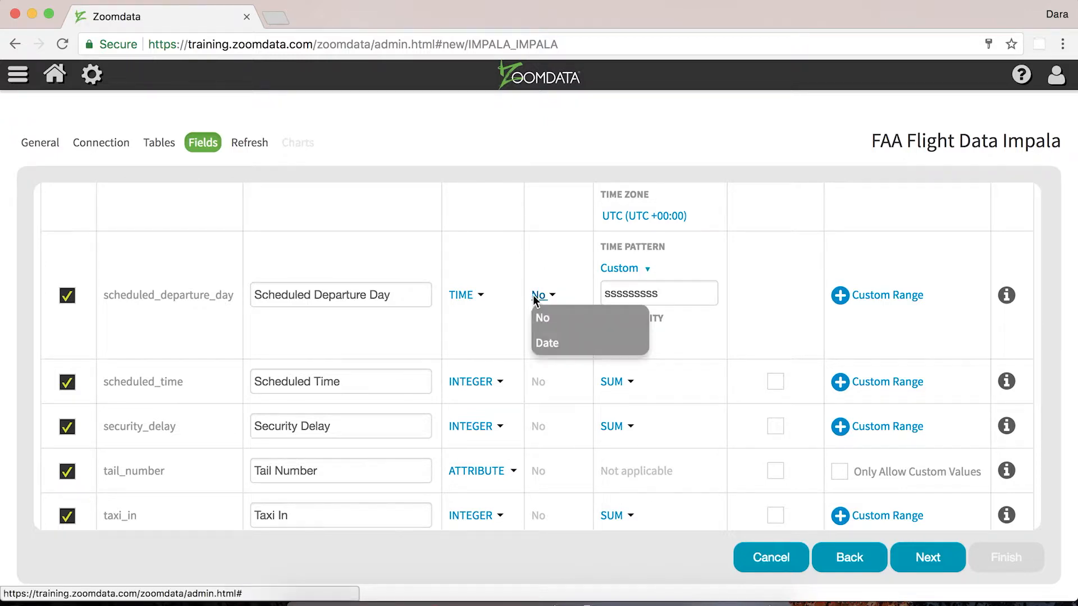
click(539, 343)
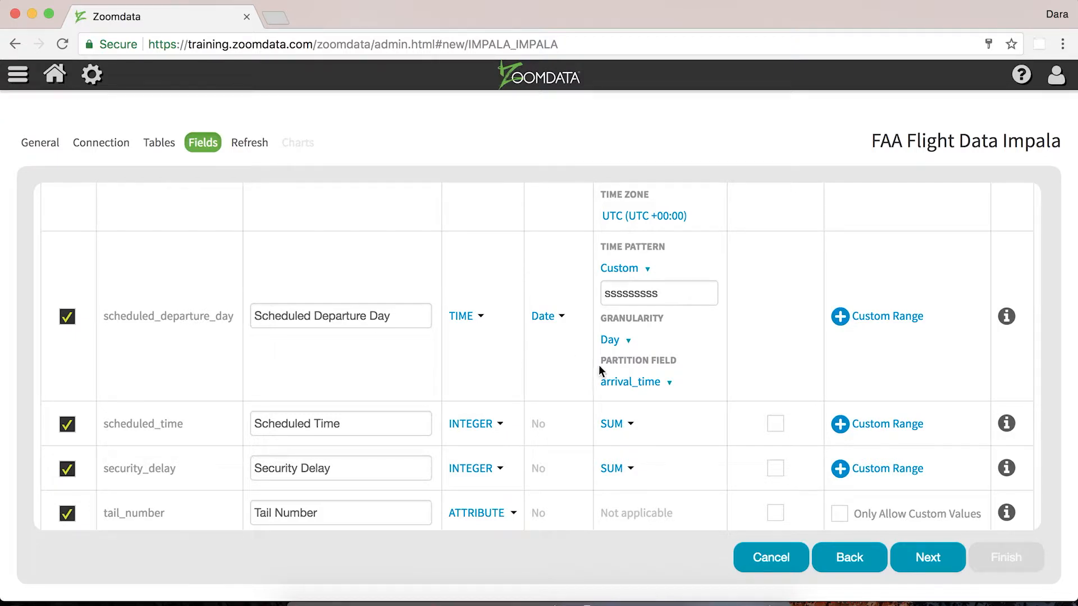
click(615, 383)
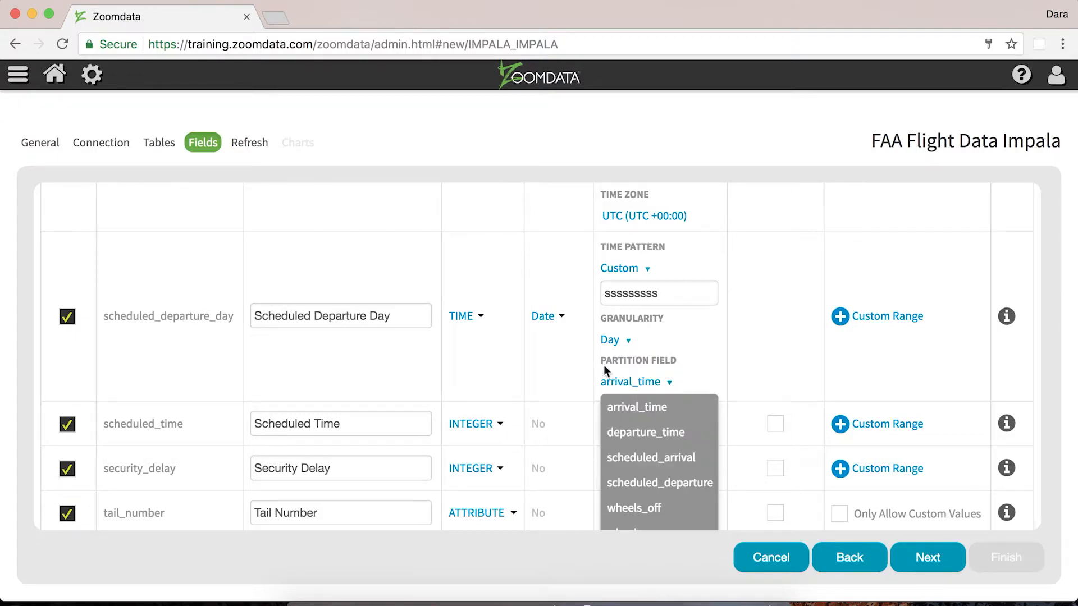
click(628, 485)
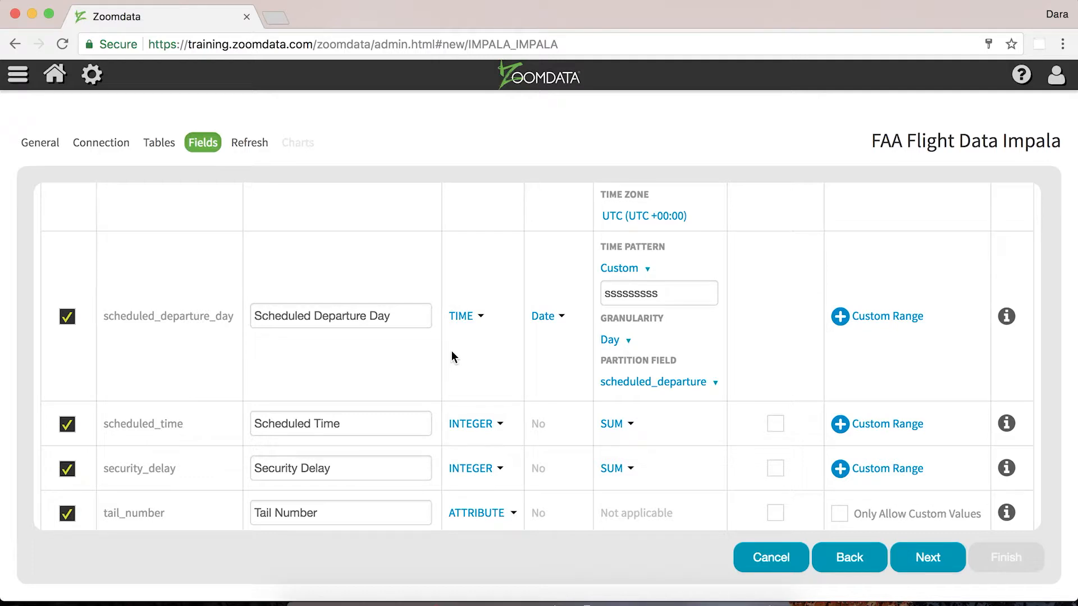
Change the arrival_delay aggregation to AVG
scroll(452, 352, up, 15)
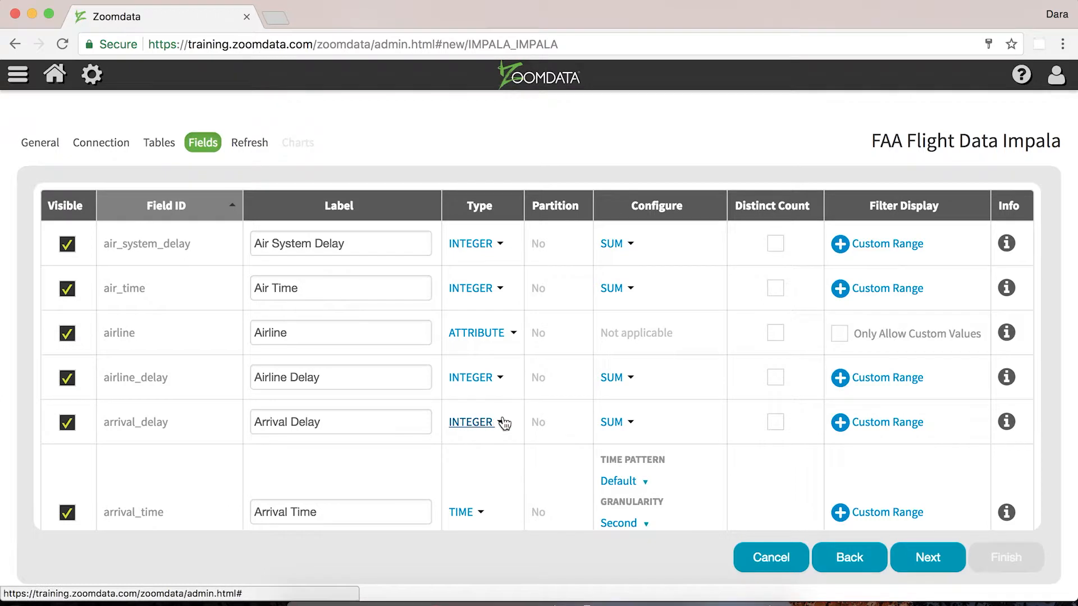
click(611, 424)
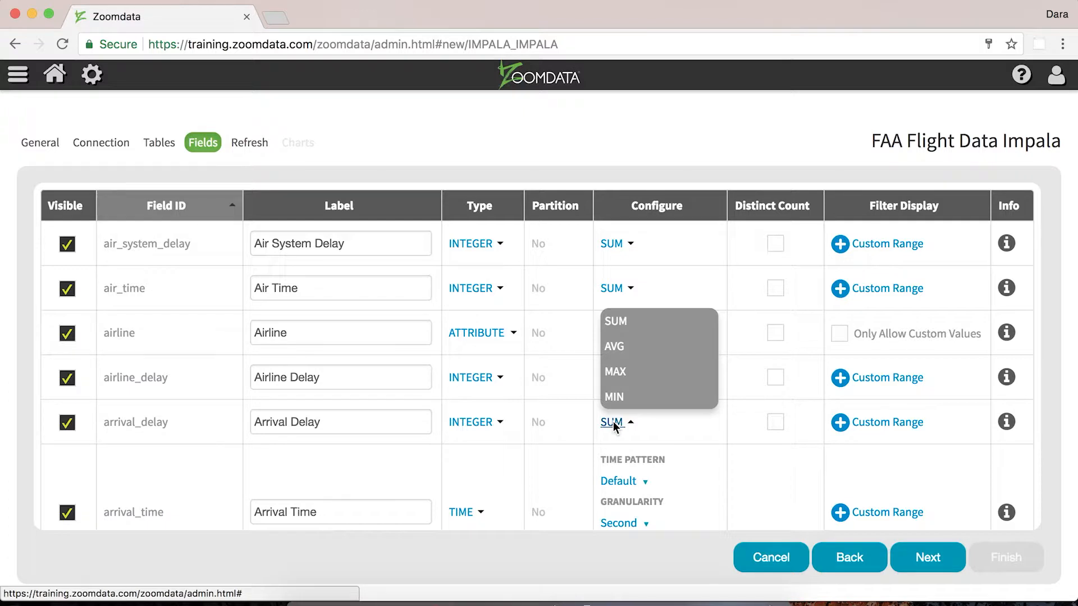
click(616, 348)
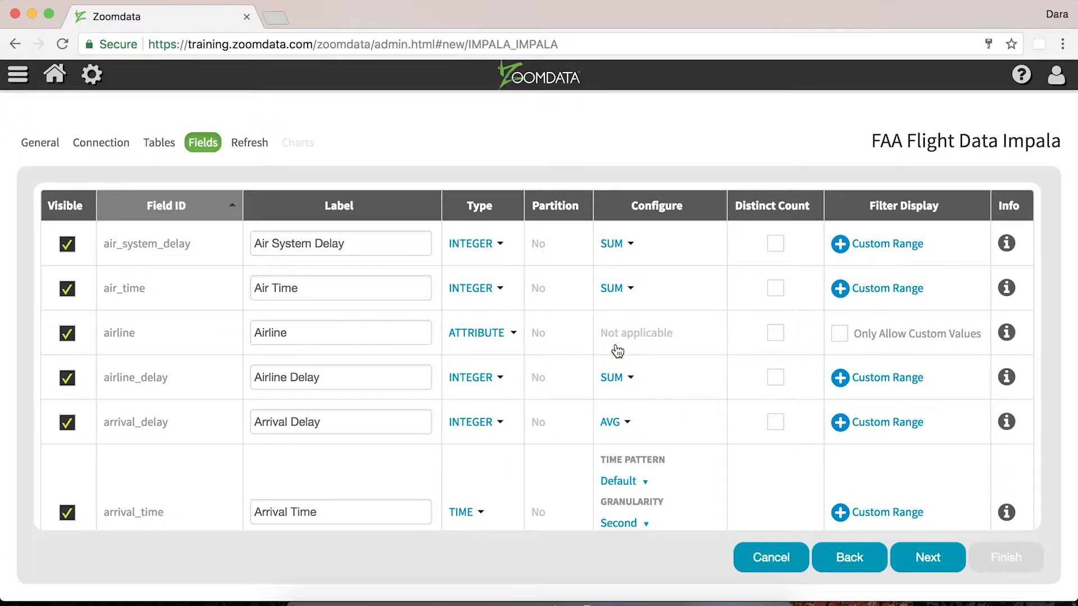
Change the departure_delay aggregation to AVG
scroll(617, 351, down, 8)
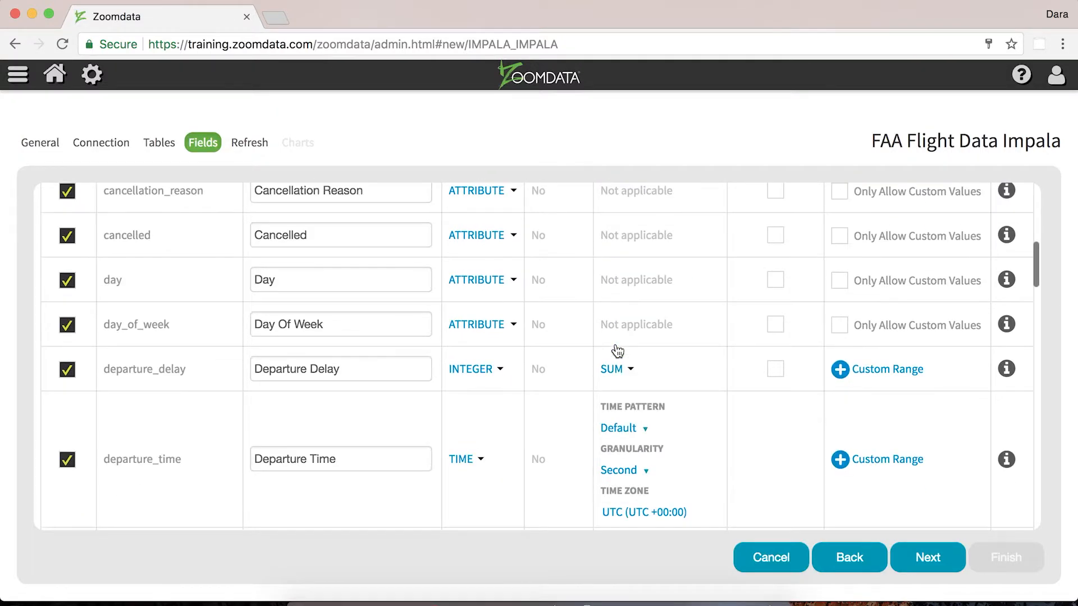
click(614, 369)
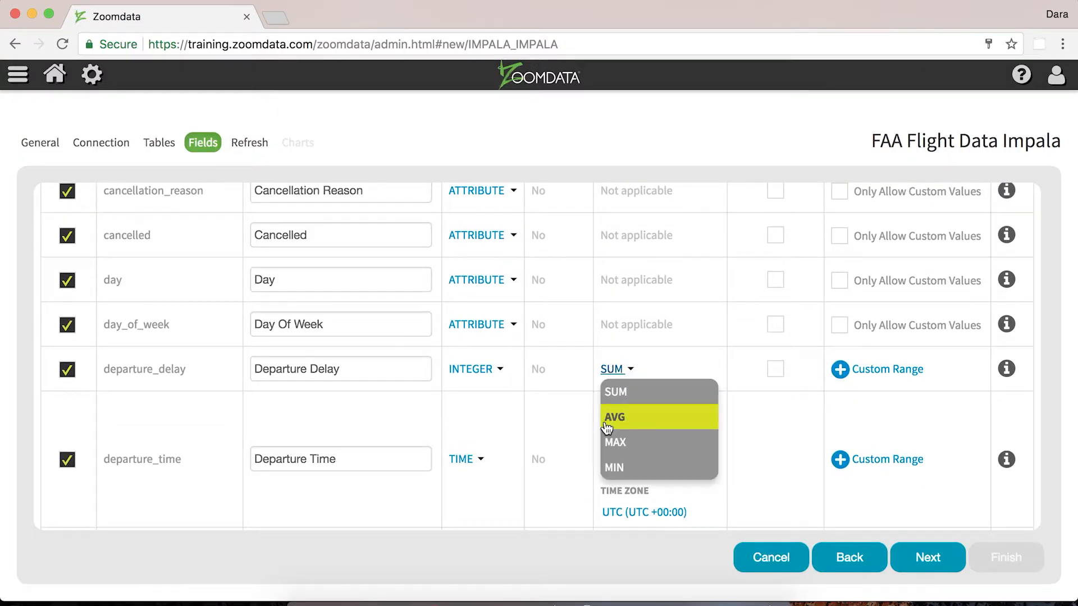
click(606, 422)
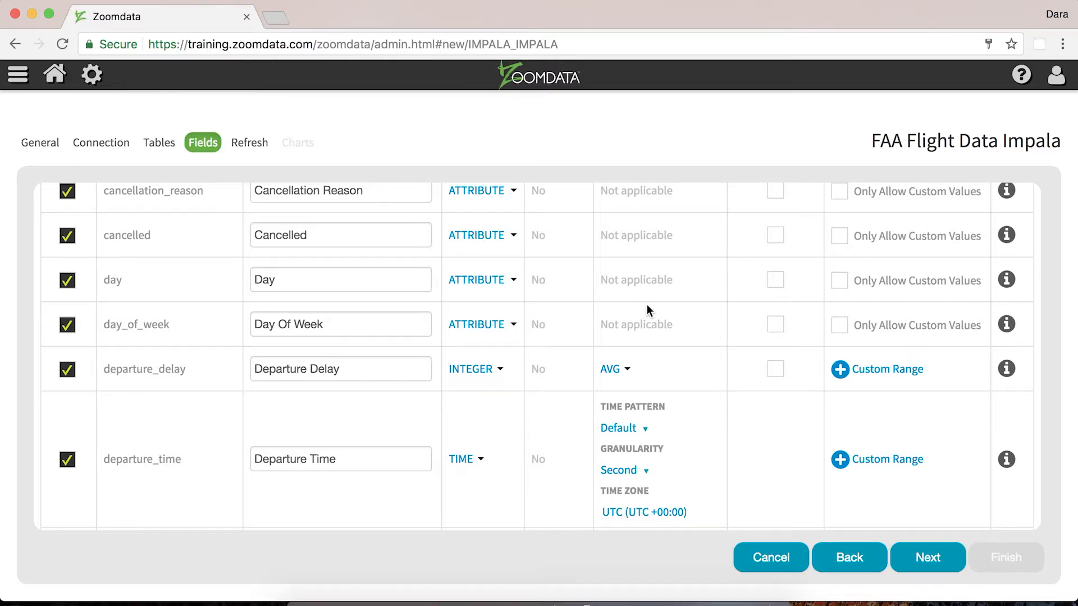
Review the time pattern options for the departure_time field
scroll(647, 304, down, 2)
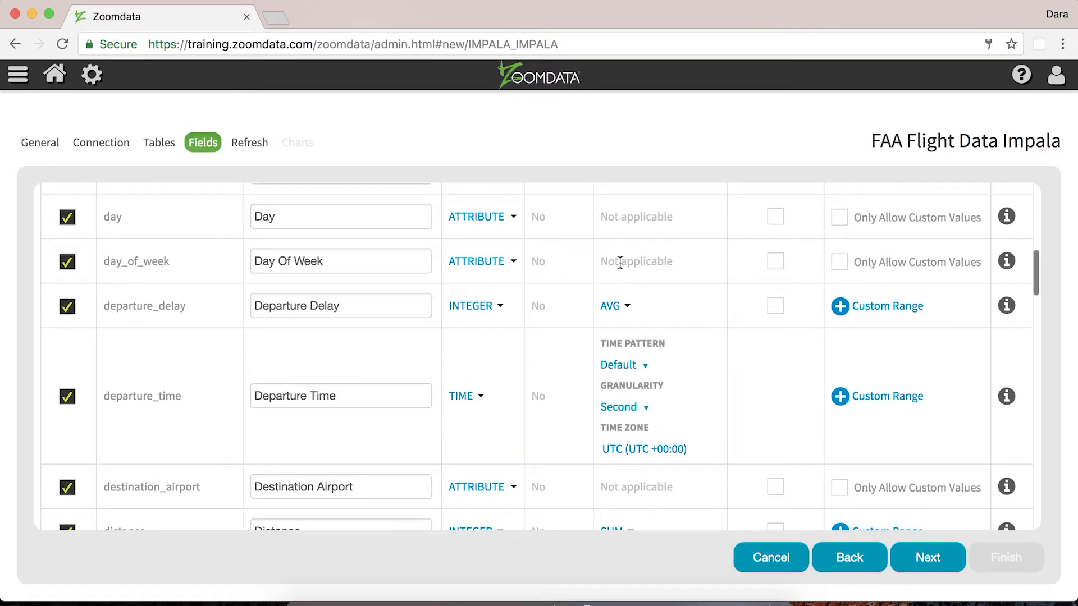
double_click(619, 262)
click(683, 320)
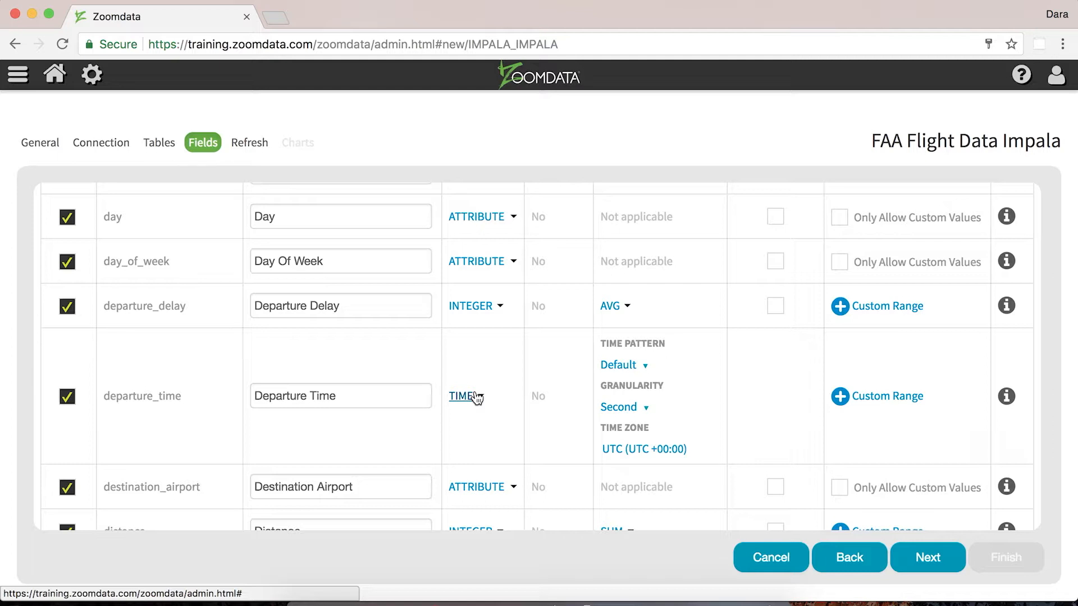
click(621, 368)
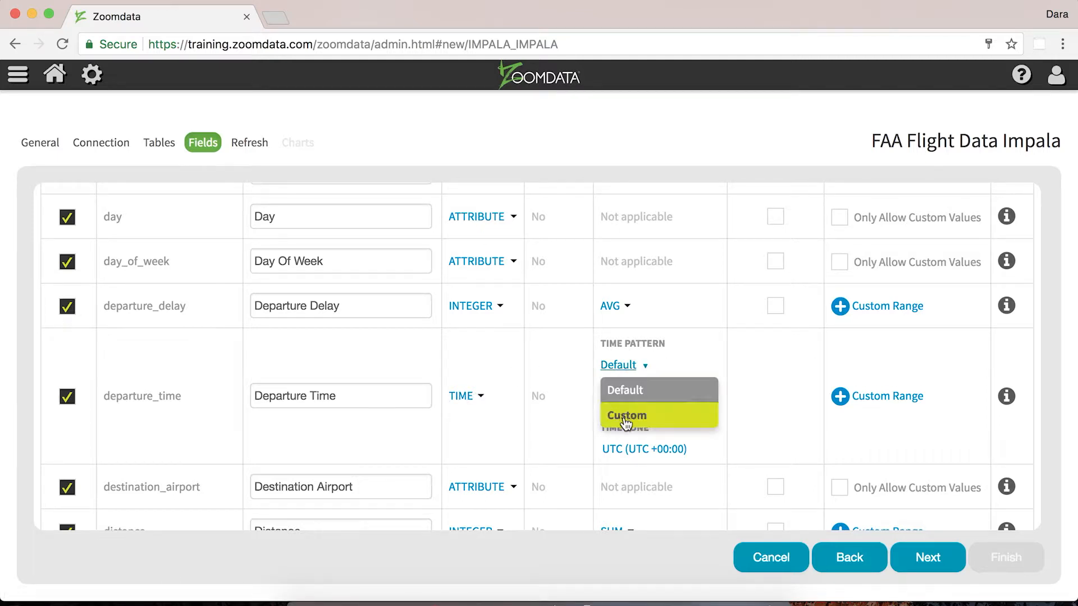
click(763, 437)
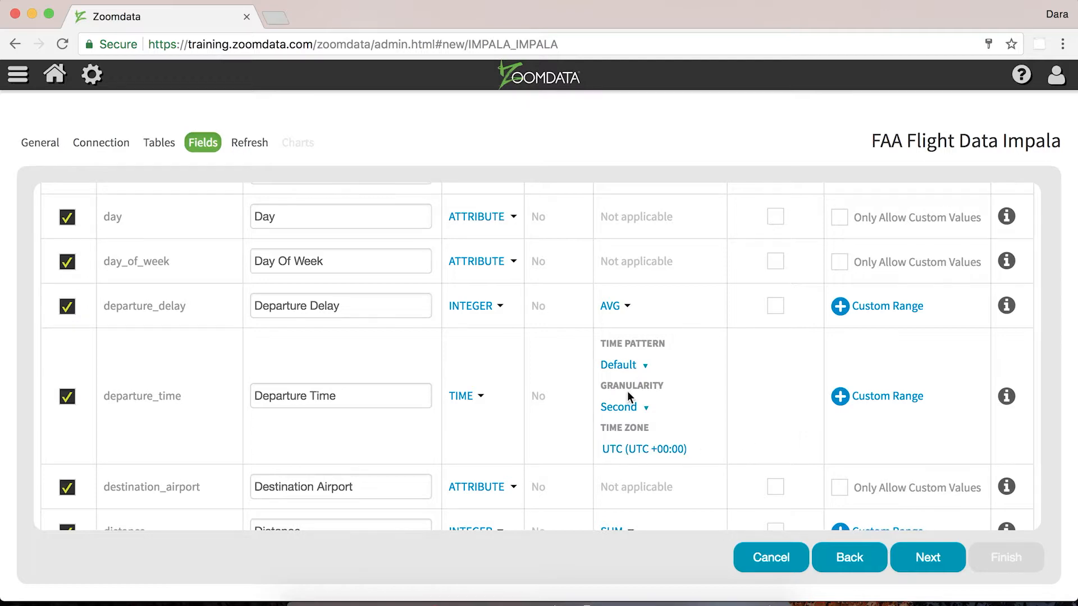
Toggle Distinct Count for the cancellation_reason field on and back off
scroll(627, 395, up, 10)
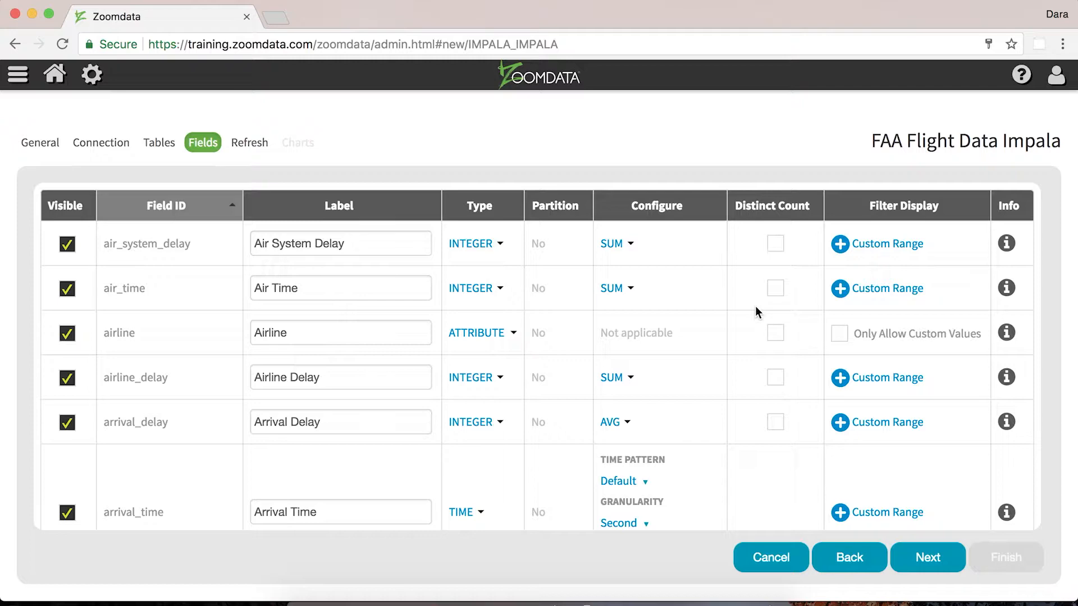
scroll(756, 307, down, 5)
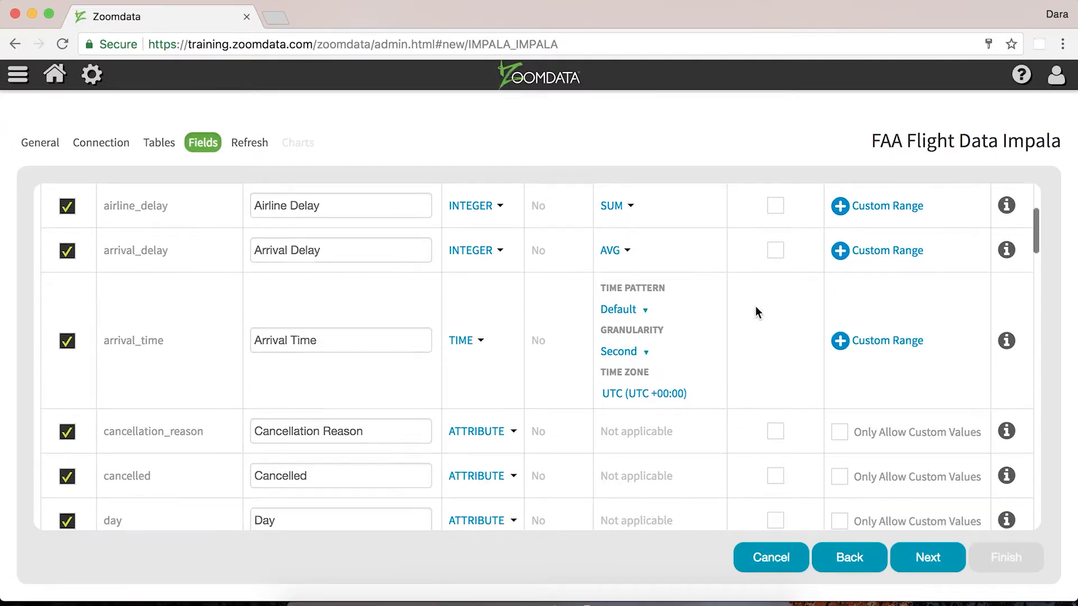
scroll(755, 305, down, 4)
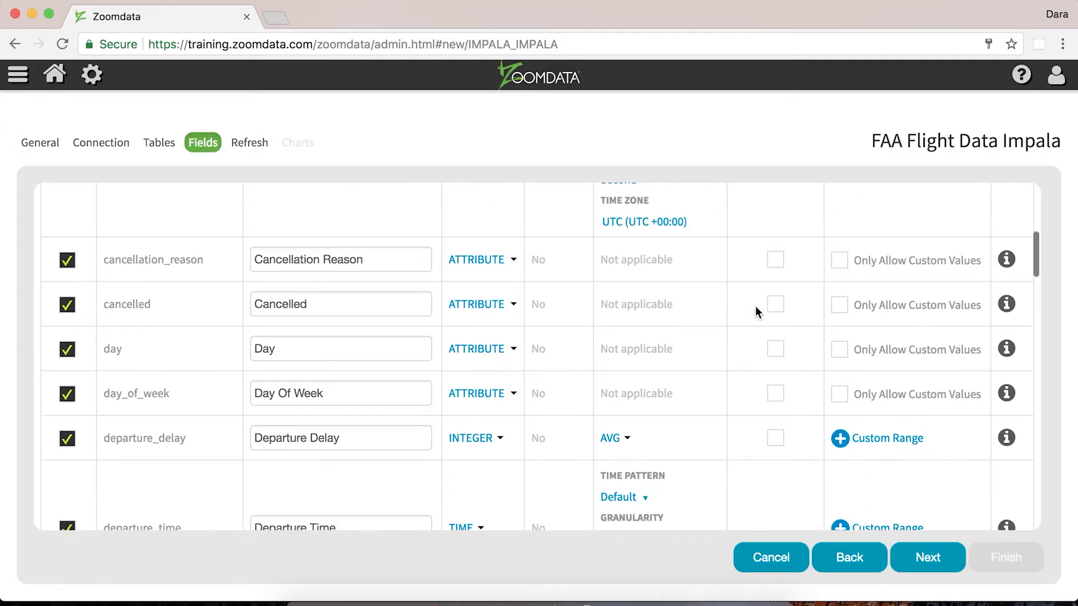
click(776, 261)
click(776, 262)
scroll(778, 266, up, 10)
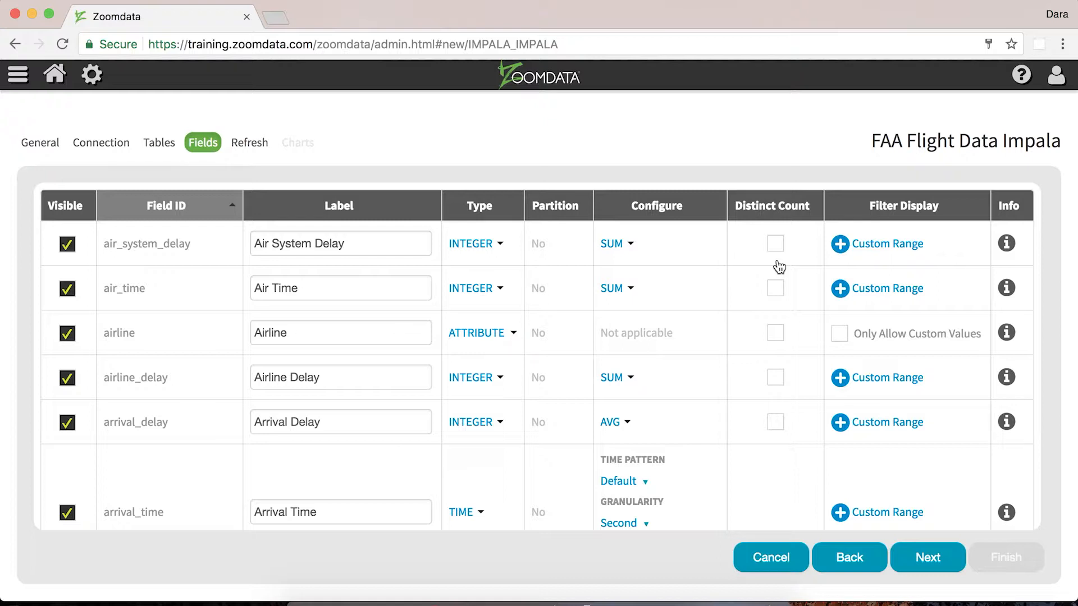
Open the Custom Range filter display for air_system_delay and cancel it
click(838, 245)
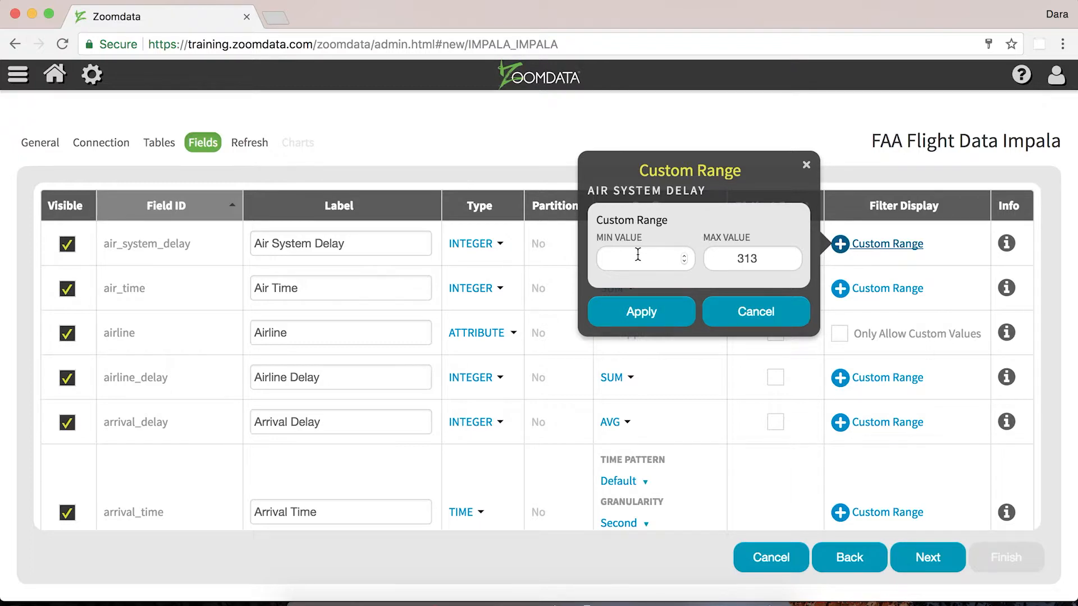
click(770, 308)
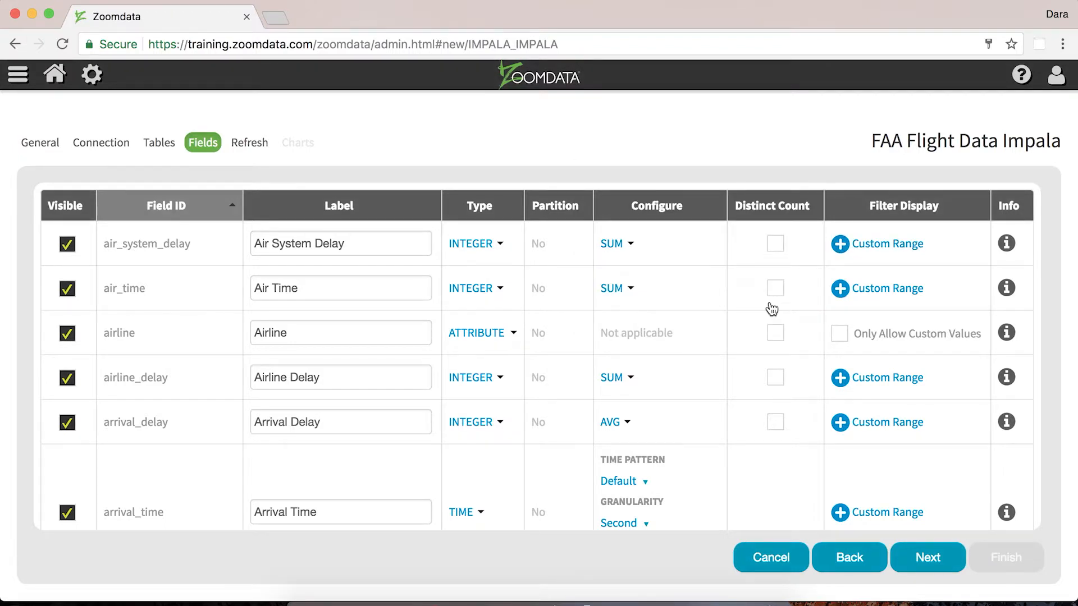
Toggle the airline field's Only Allow Custom Values option on and off
click(839, 335)
click(840, 335)
scroll(839, 337, down, 5)
scroll(839, 337, up, 5)
click(839, 335)
click(839, 335)
Open and close the info panel for the air_system_delay field
click(1010, 243)
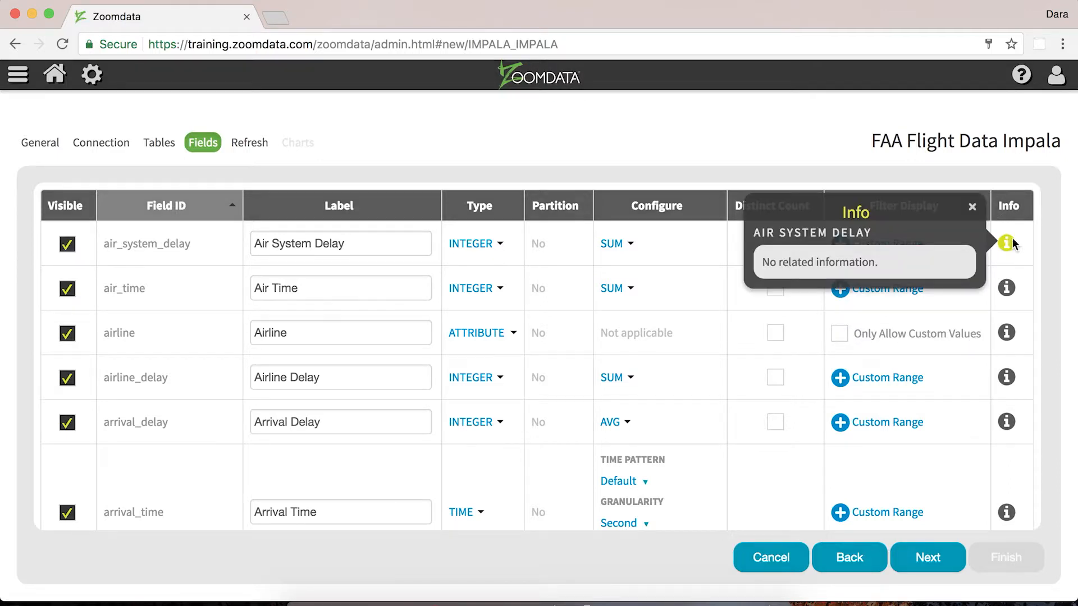
click(1010, 243)
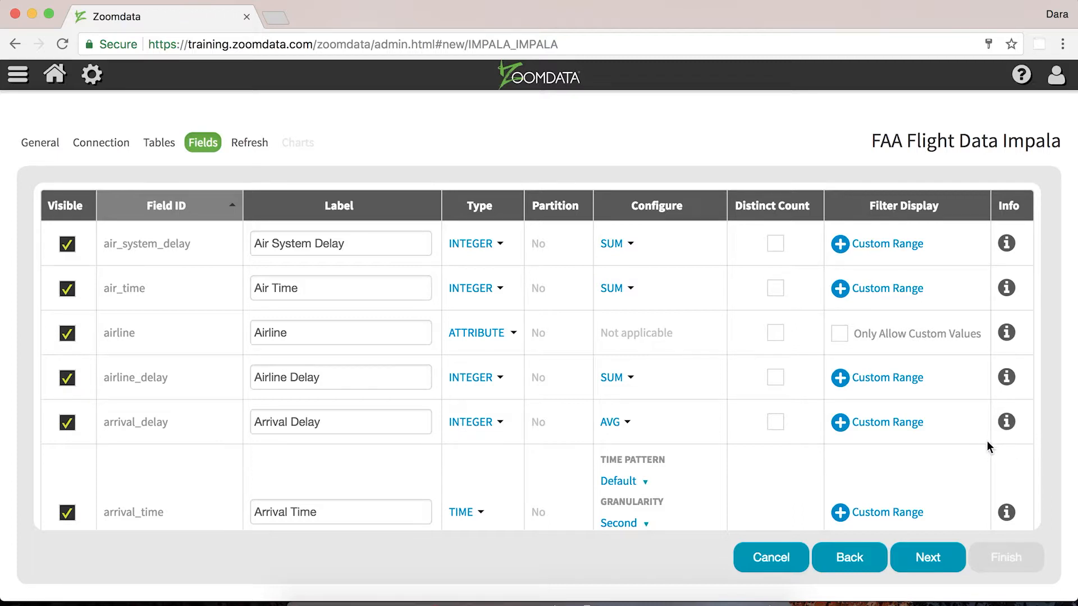
Move on to the refresh settings and set a periodic schedule running every 1 hour starting at 05:01 PM
click(917, 560)
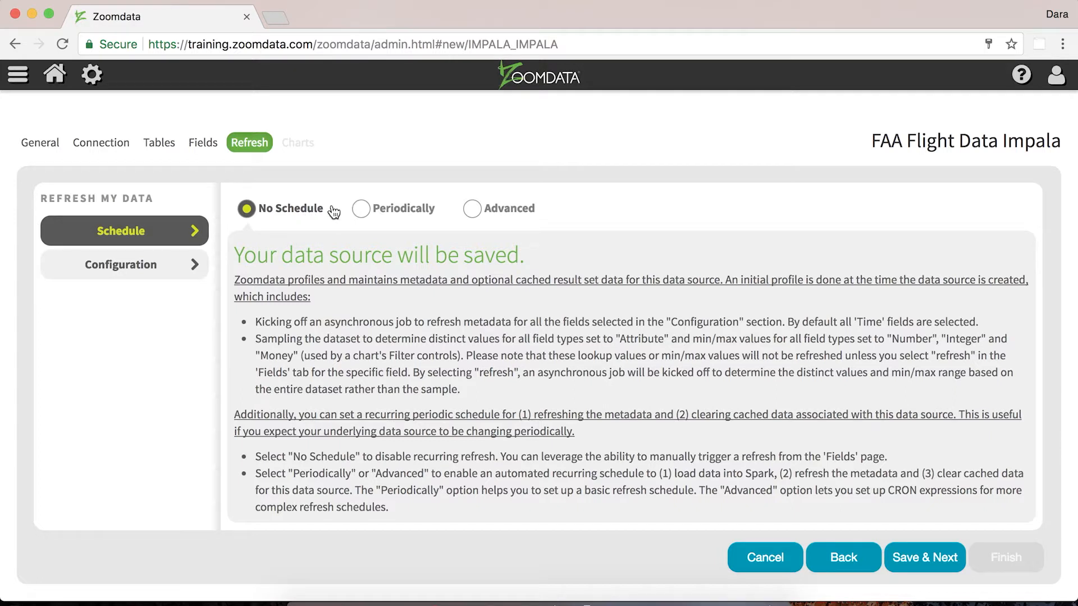
click(361, 210)
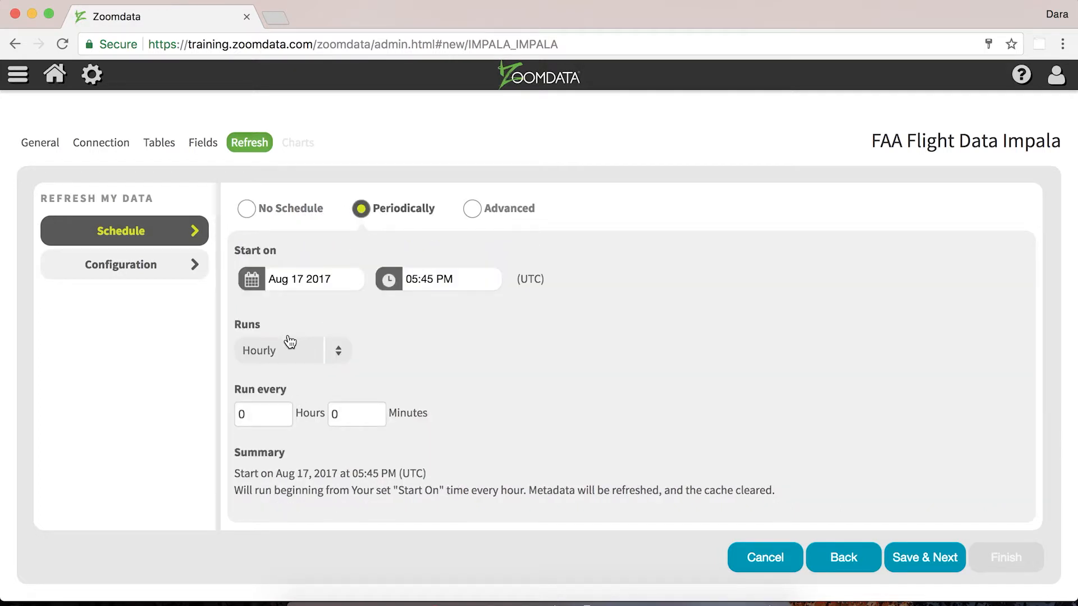
drag(262, 409, 214, 408)
text(1)
click(422, 278)
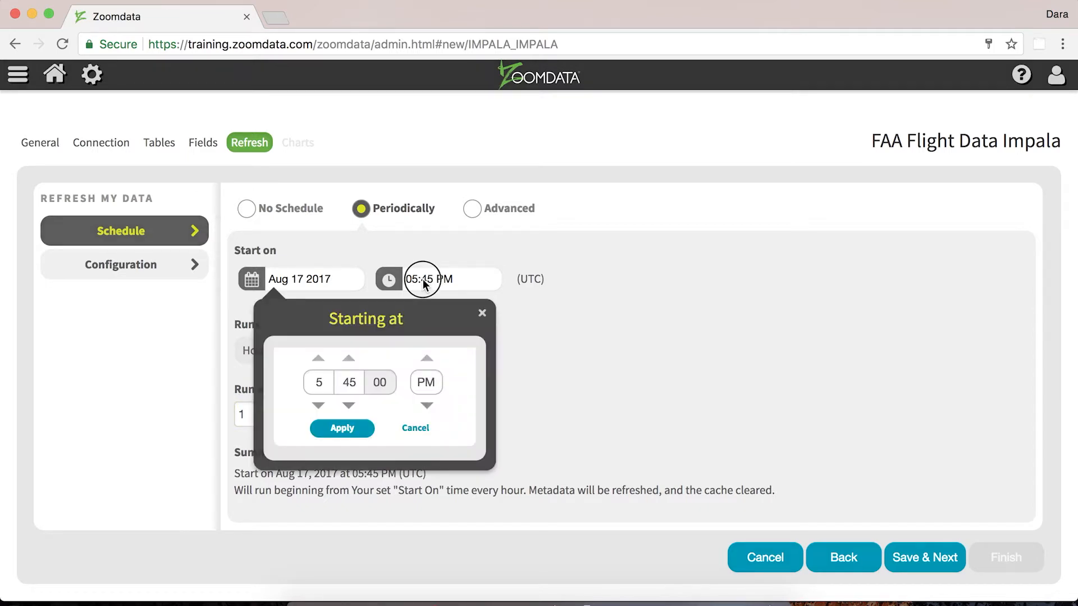
click(423, 279)
click(423, 279)
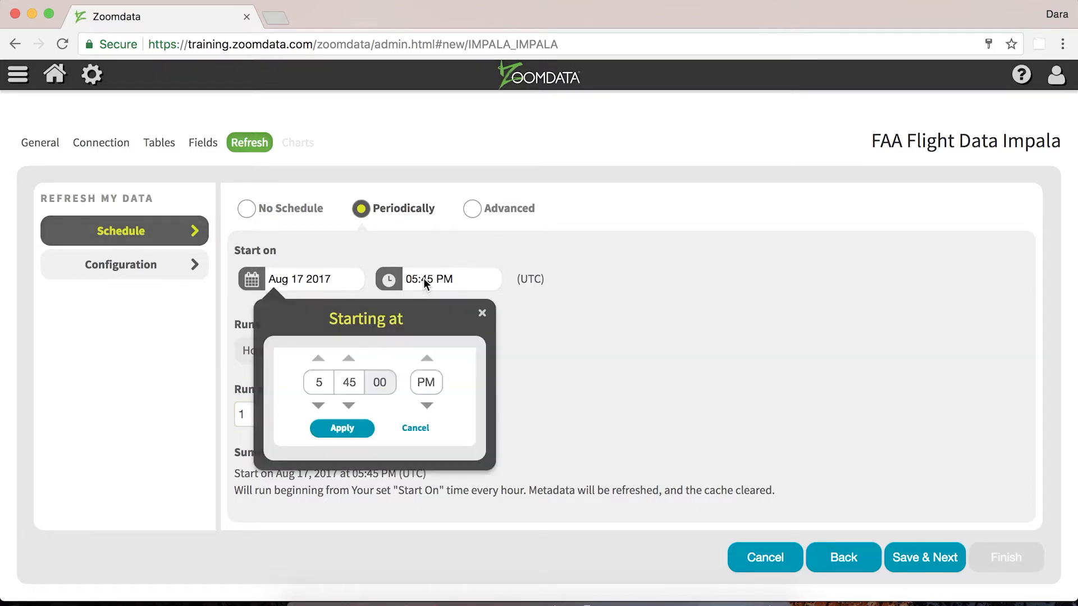
double_click(356, 382)
text(01)
click(341, 428)
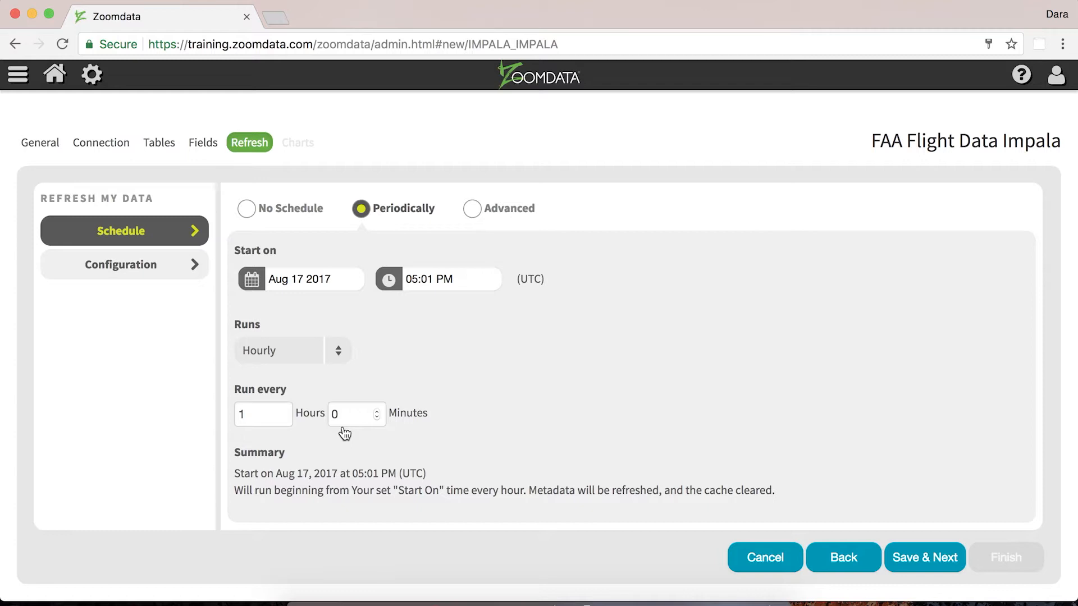
Review the run frequency options and the Advanced cron expression option, then switch the schedule back to No Schedule
click(342, 350)
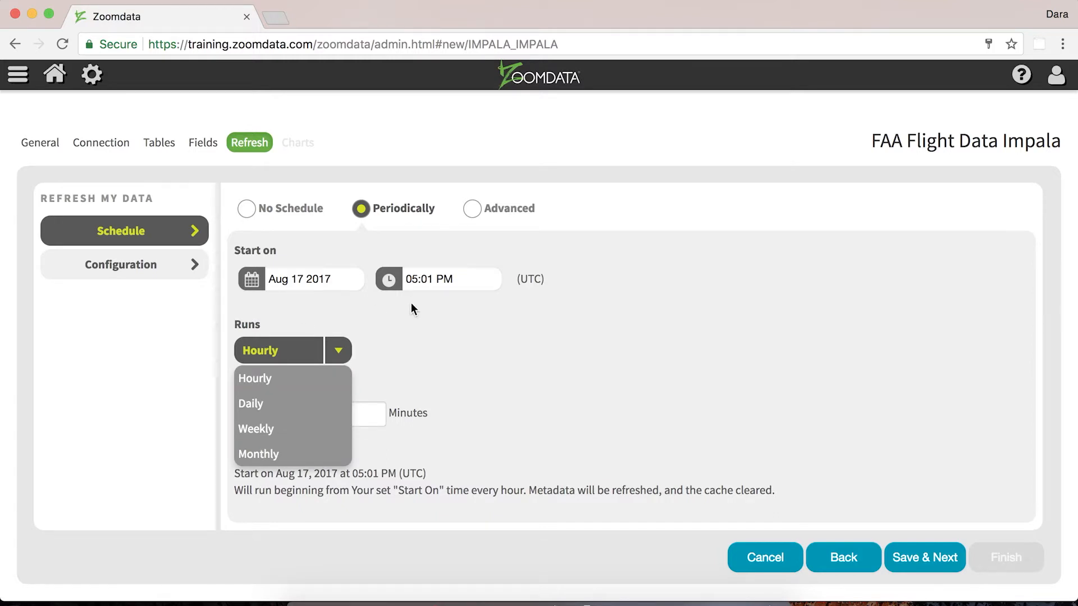
click(470, 208)
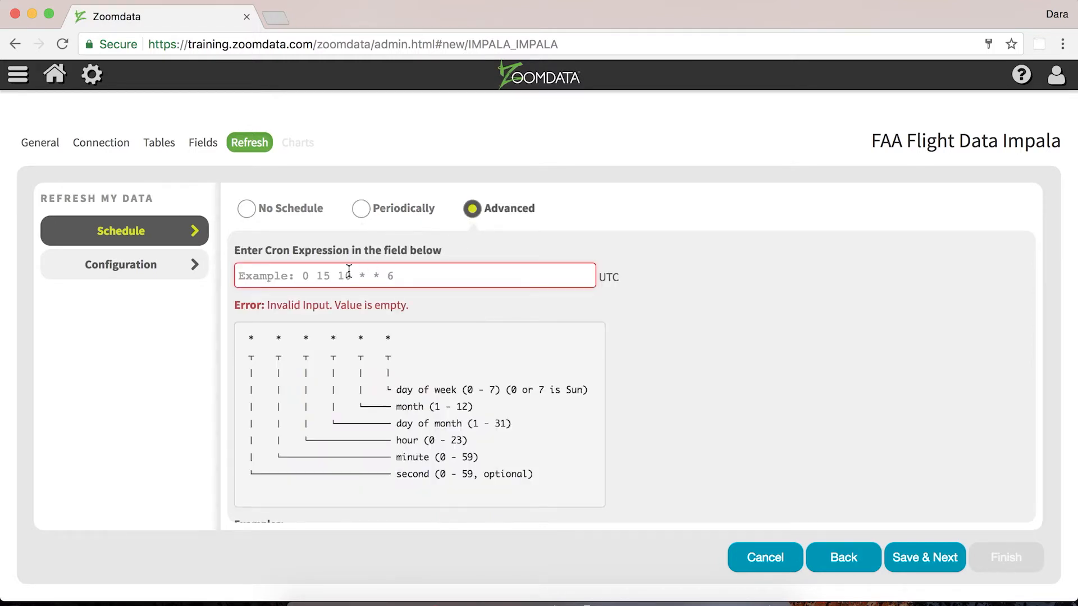
click(250, 341)
drag(250, 341, 395, 343)
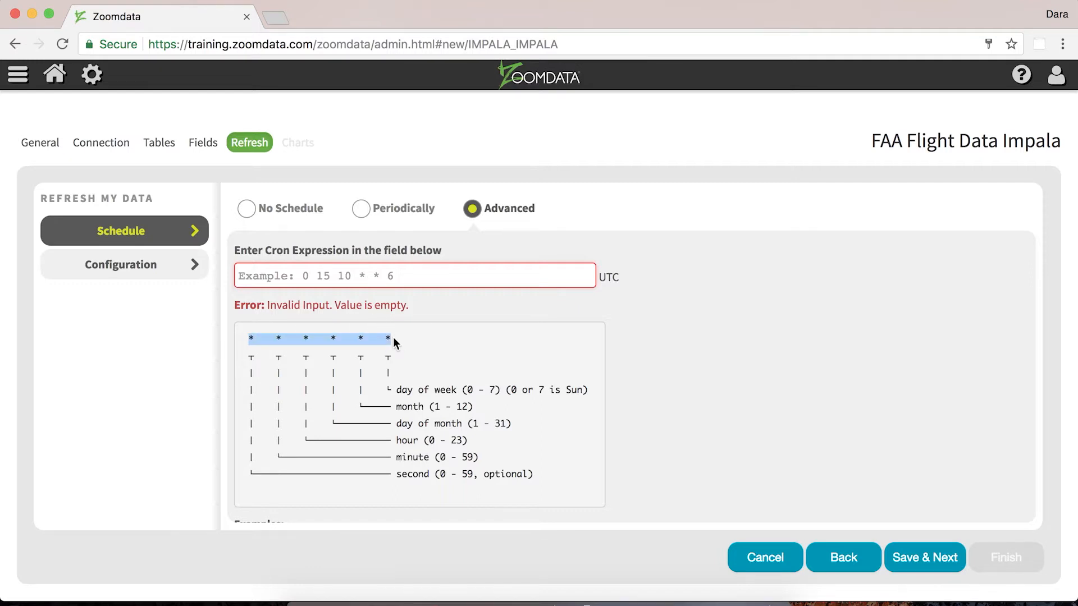
click(329, 278)
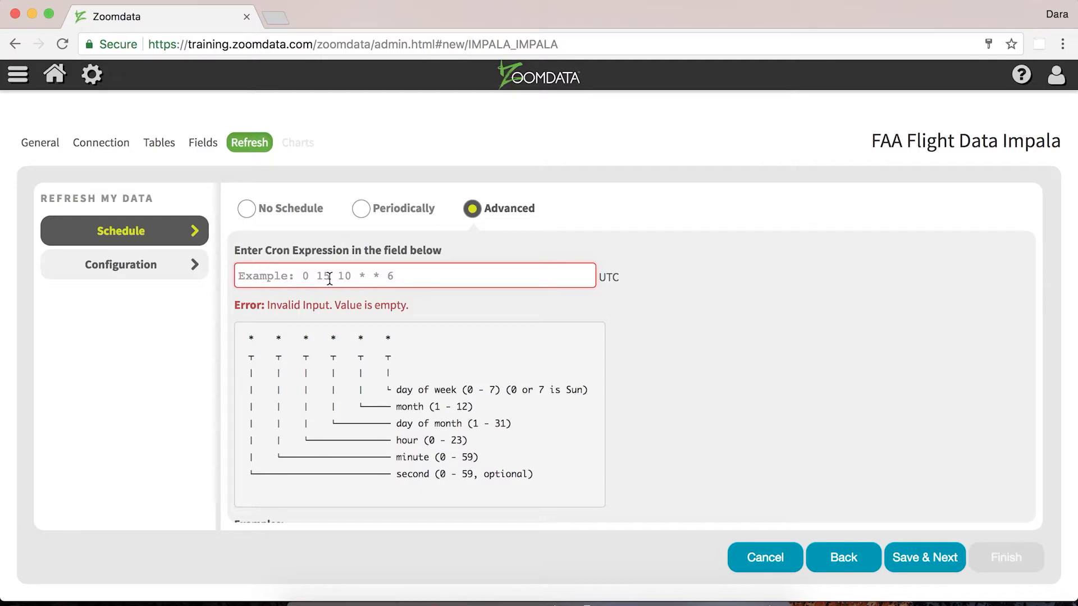
click(247, 210)
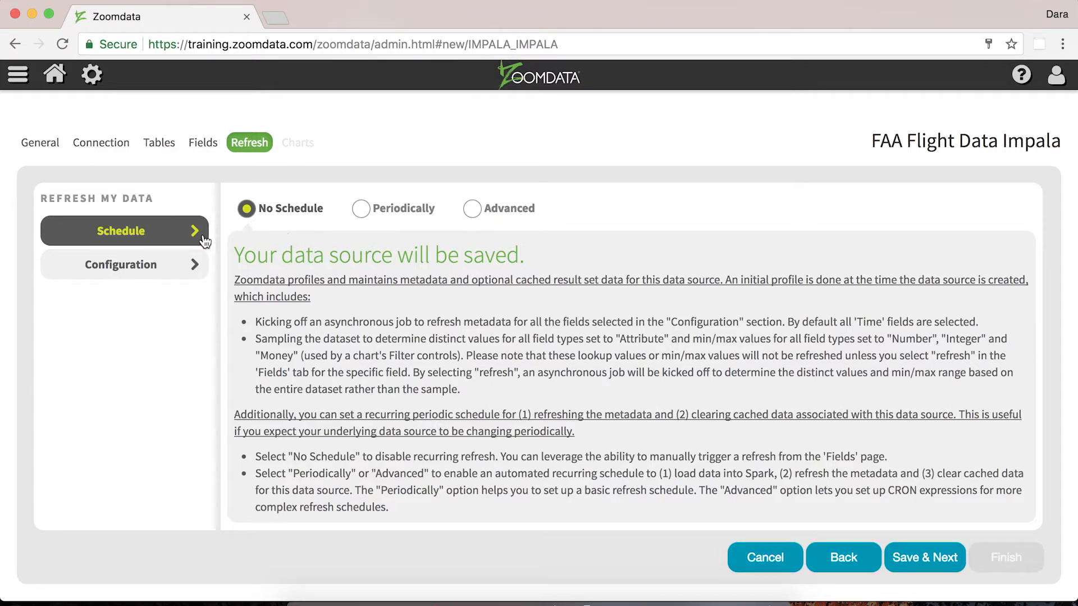
Mark only Wheels On and Wheels Off as refreshable fields, then save and continue to chart settings
click(147, 274)
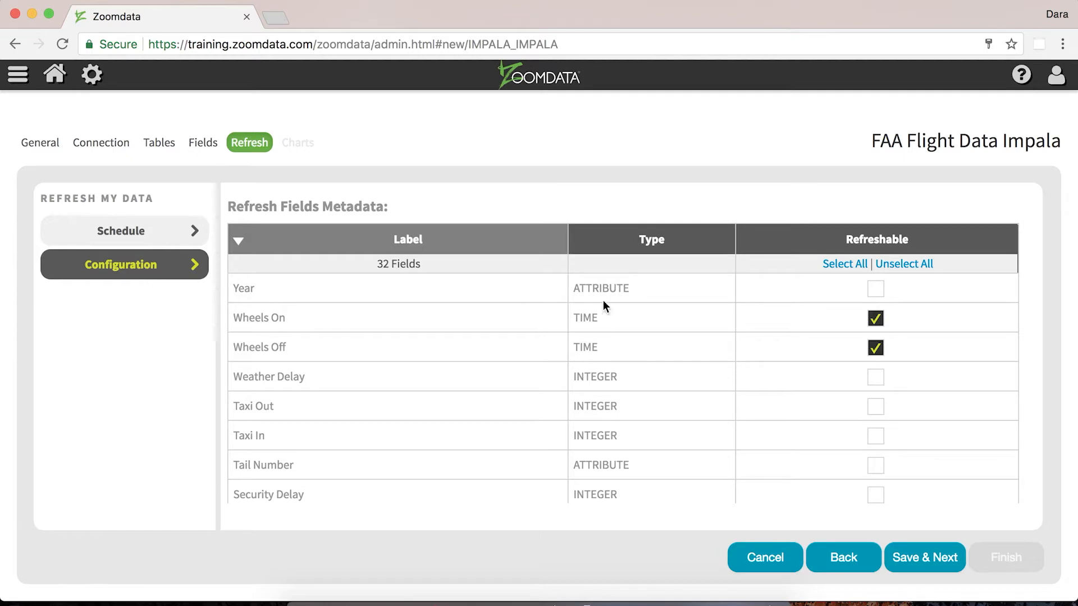
click(844, 263)
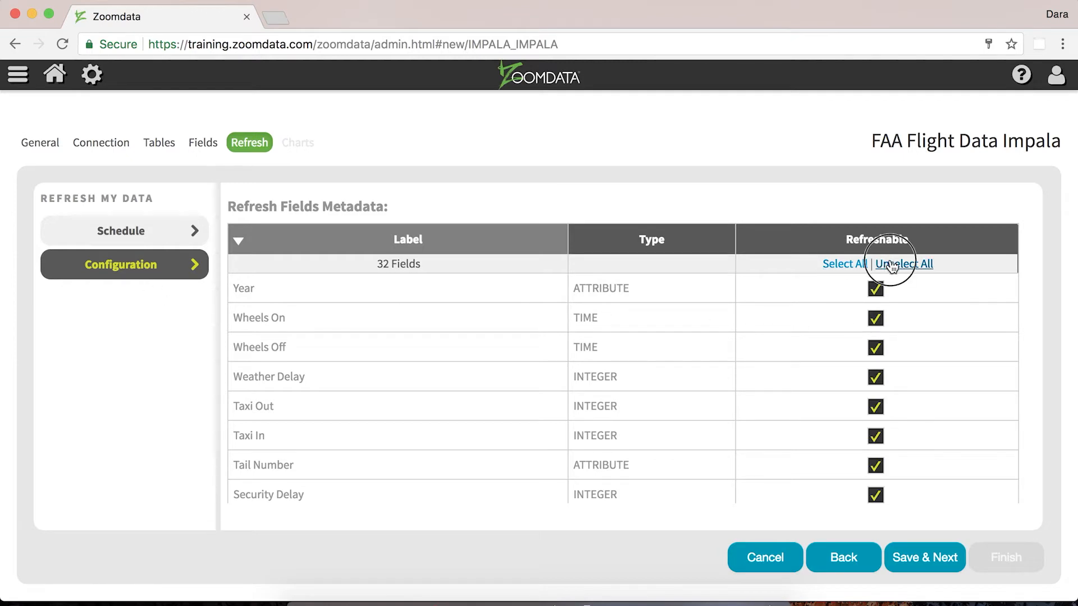
click(887, 265)
click(874, 317)
click(876, 348)
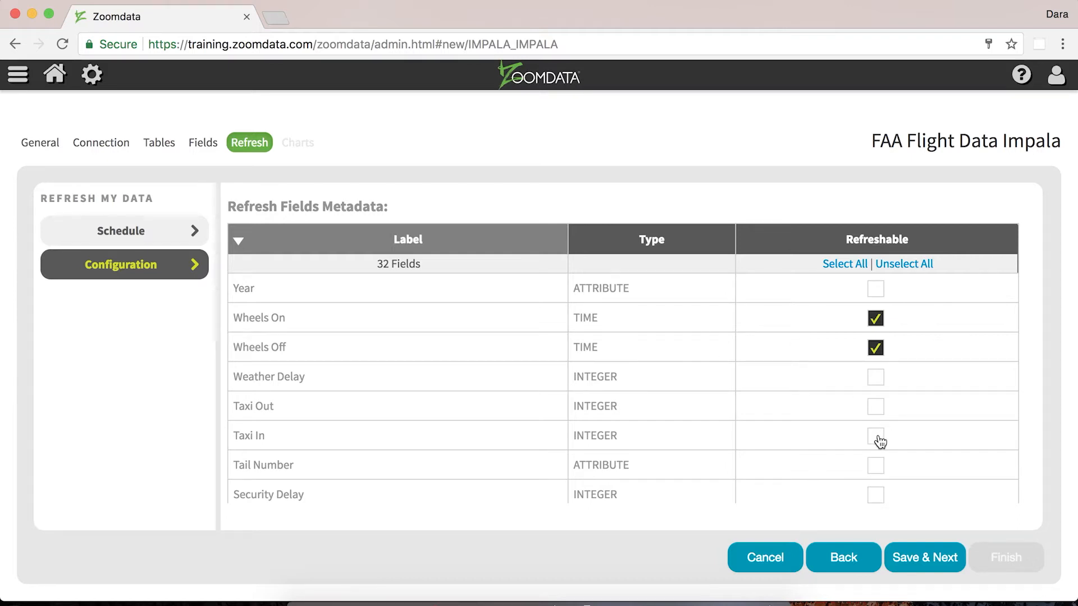
scroll(880, 442, down, 4)
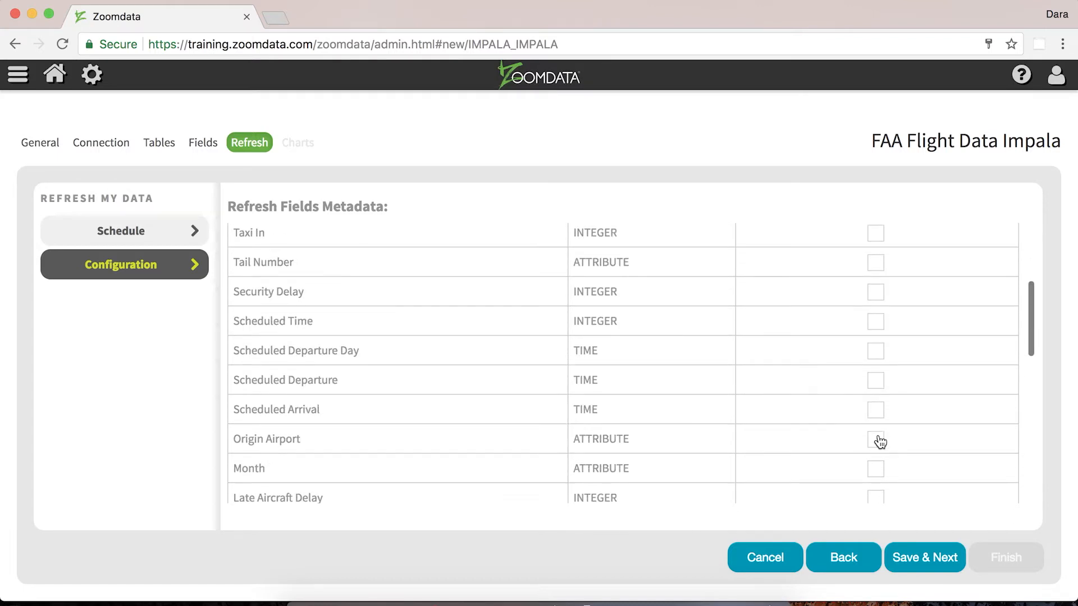
click(919, 570)
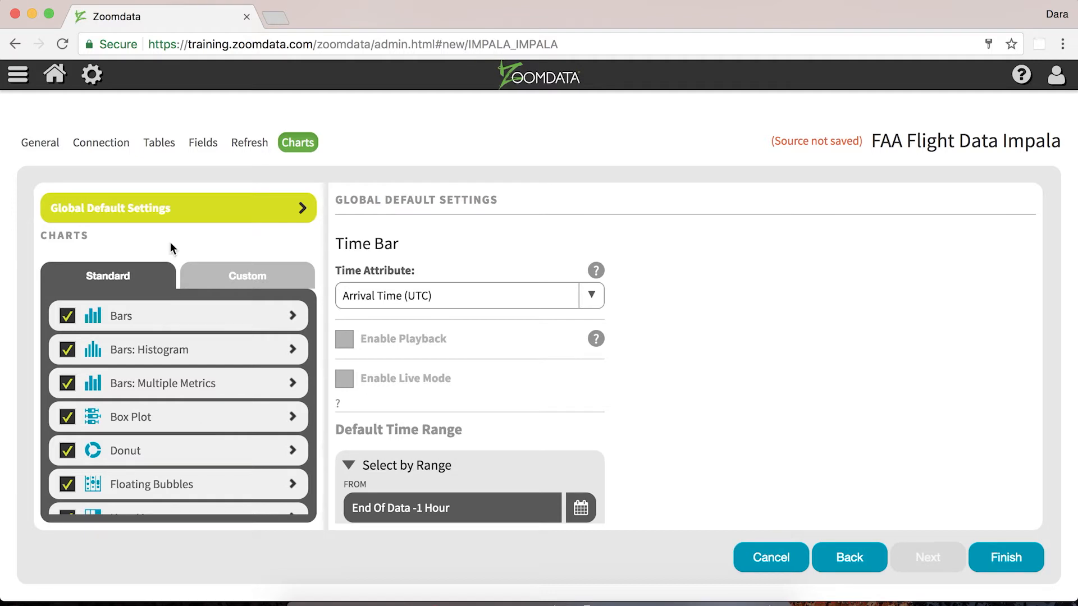
Set the time bar's time attribute to Scheduled Departure (UTC) and enable playback
click(406, 310)
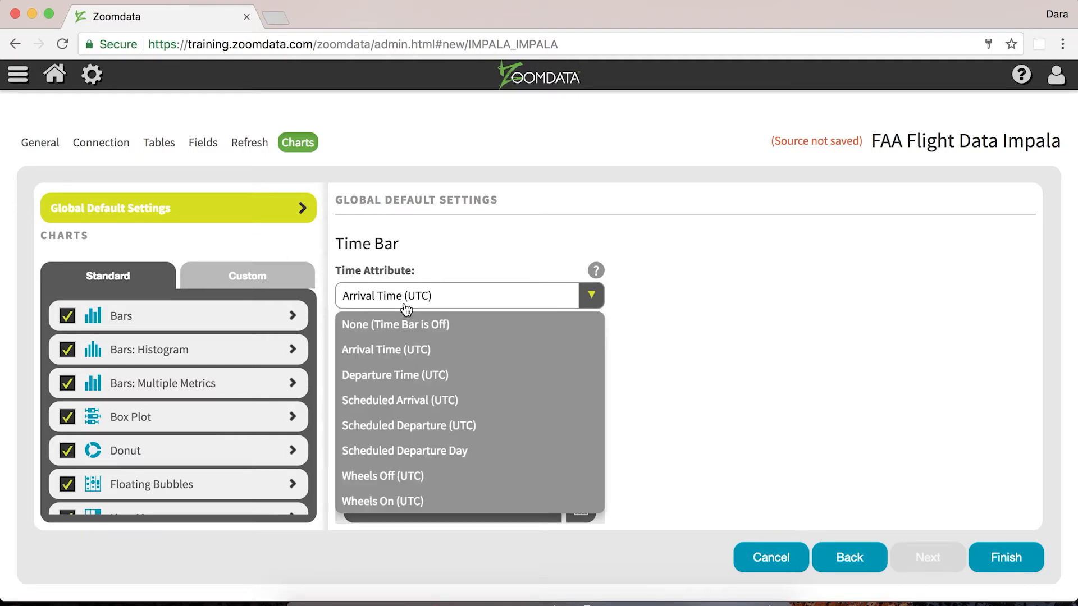
click(413, 438)
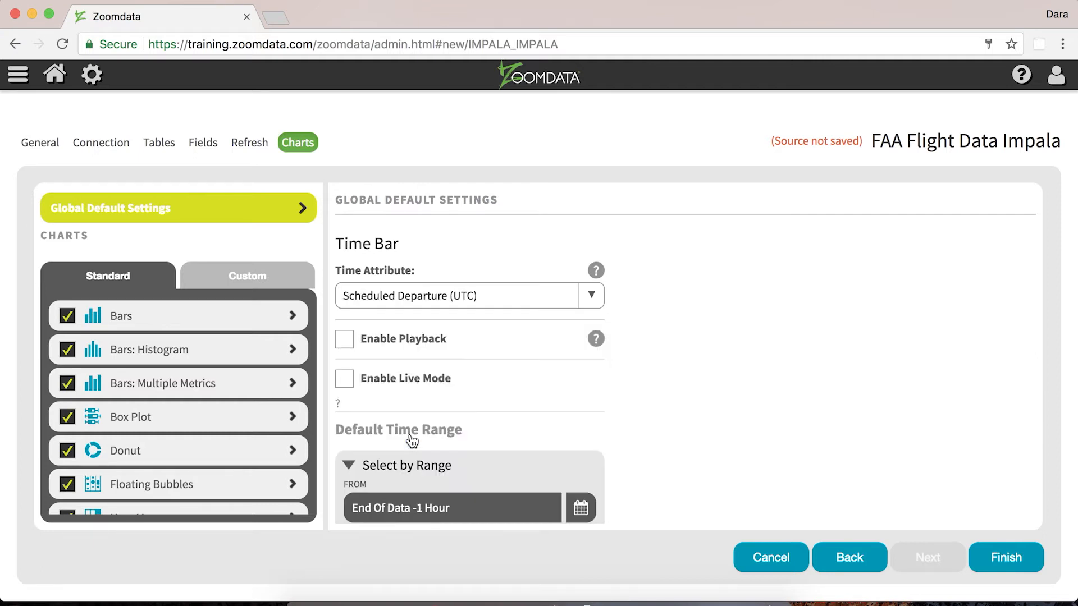
click(344, 343)
Set the default time range to the Max Available Range preset
scroll(352, 426, down, 3)
click(504, 387)
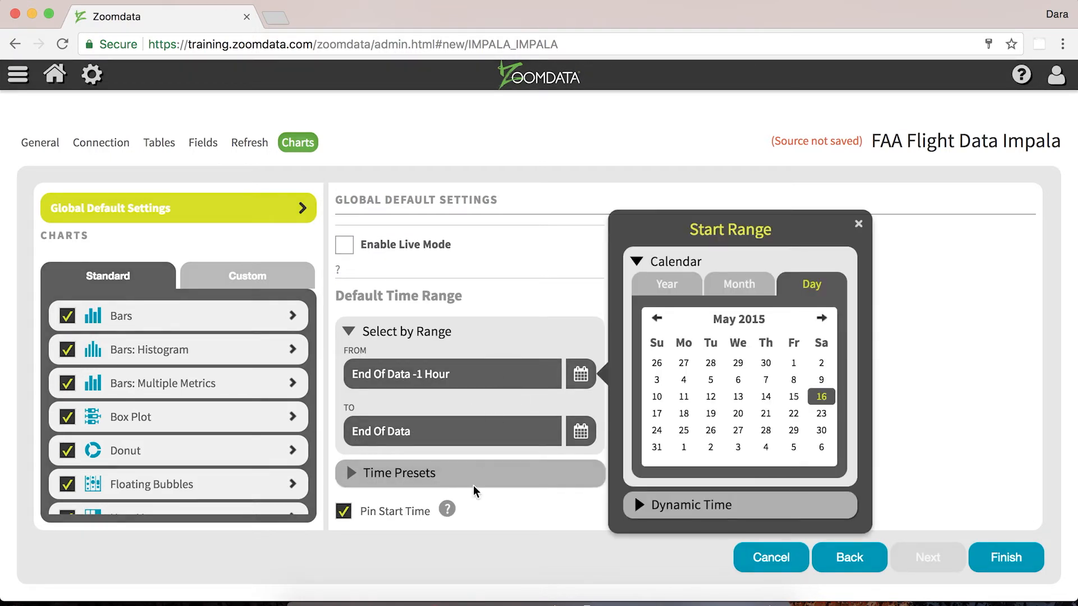
click(454, 483)
click(416, 480)
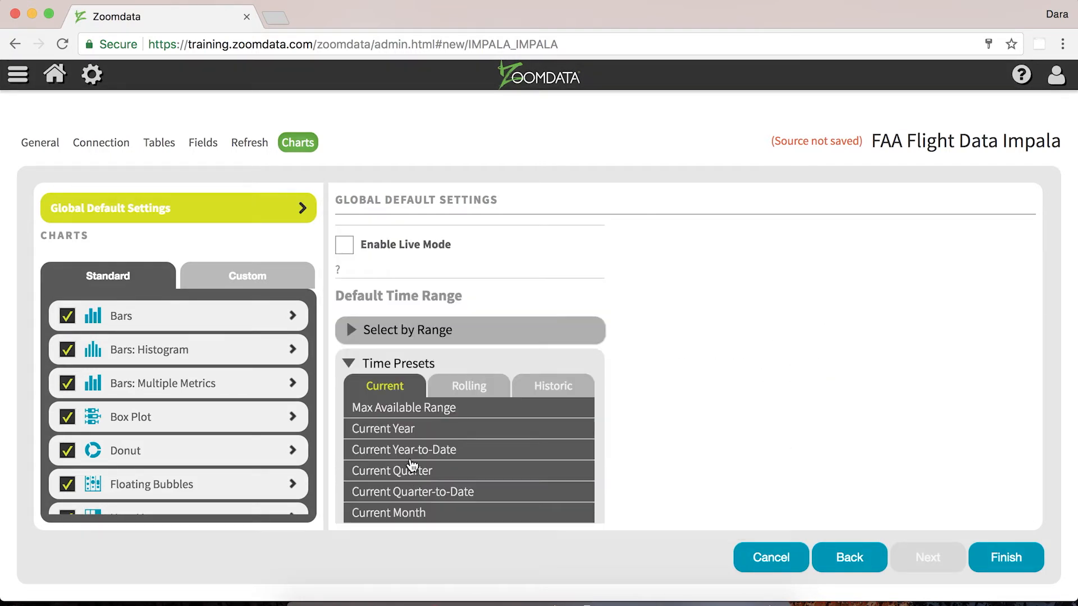
click(396, 408)
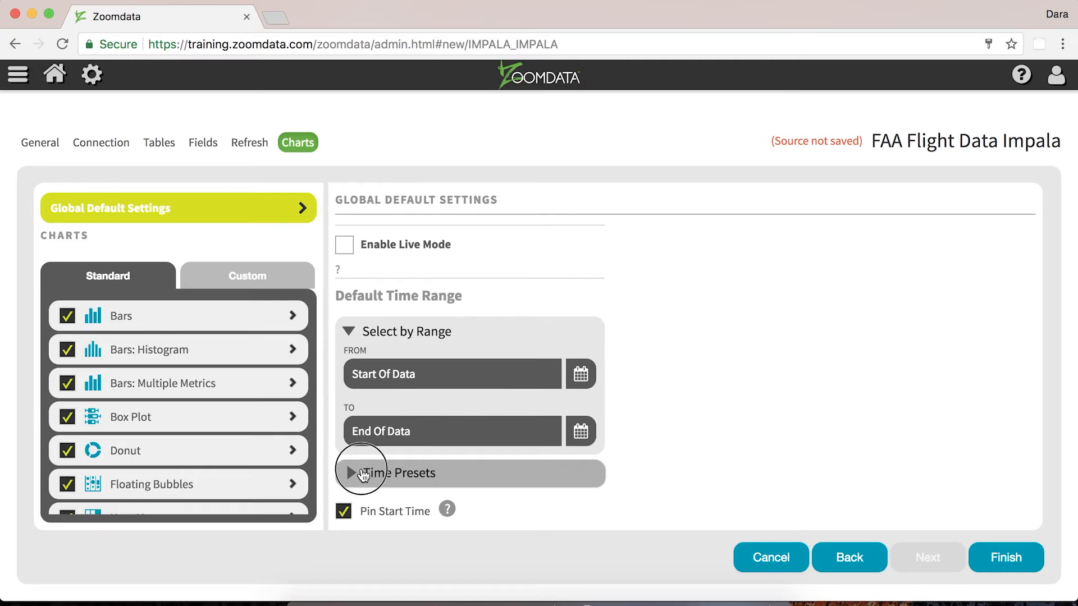
Browse the start range calendar by month and close it without choosing a date
click(354, 473)
click(391, 406)
click(391, 387)
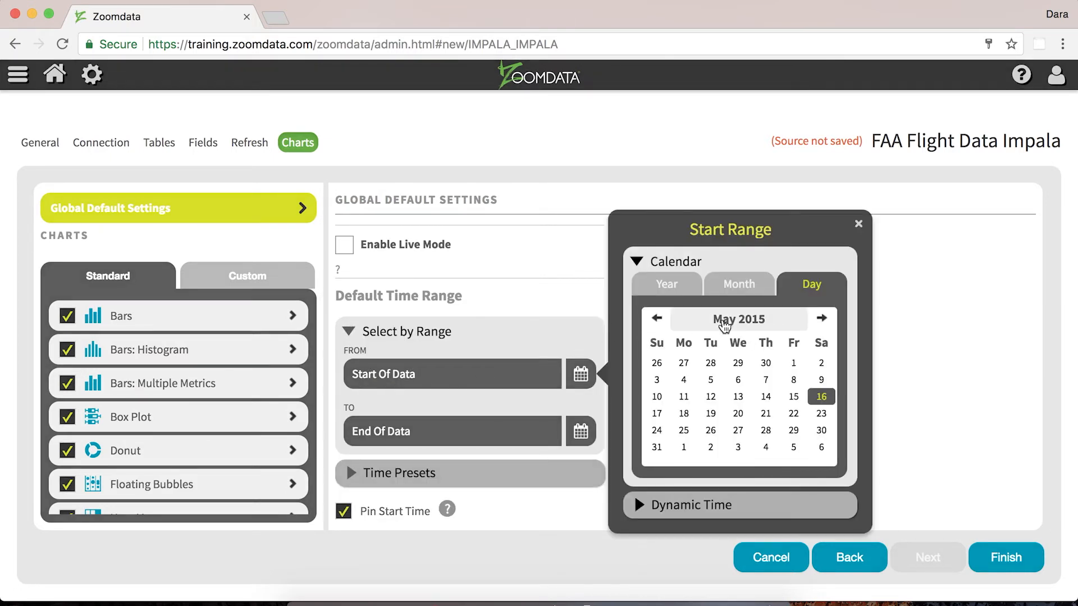
click(718, 325)
click(671, 347)
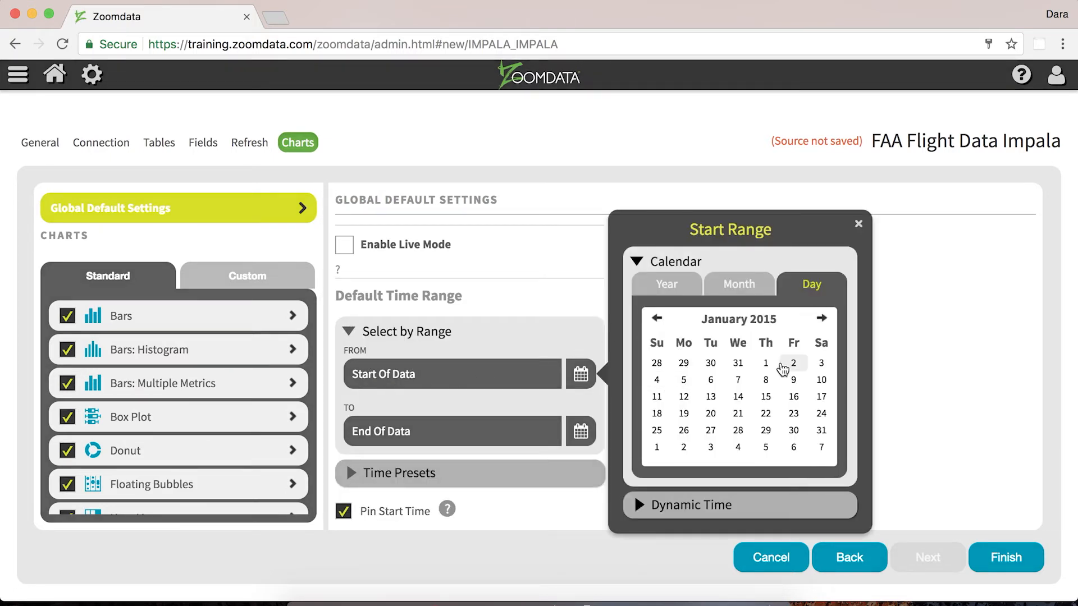
click(859, 224)
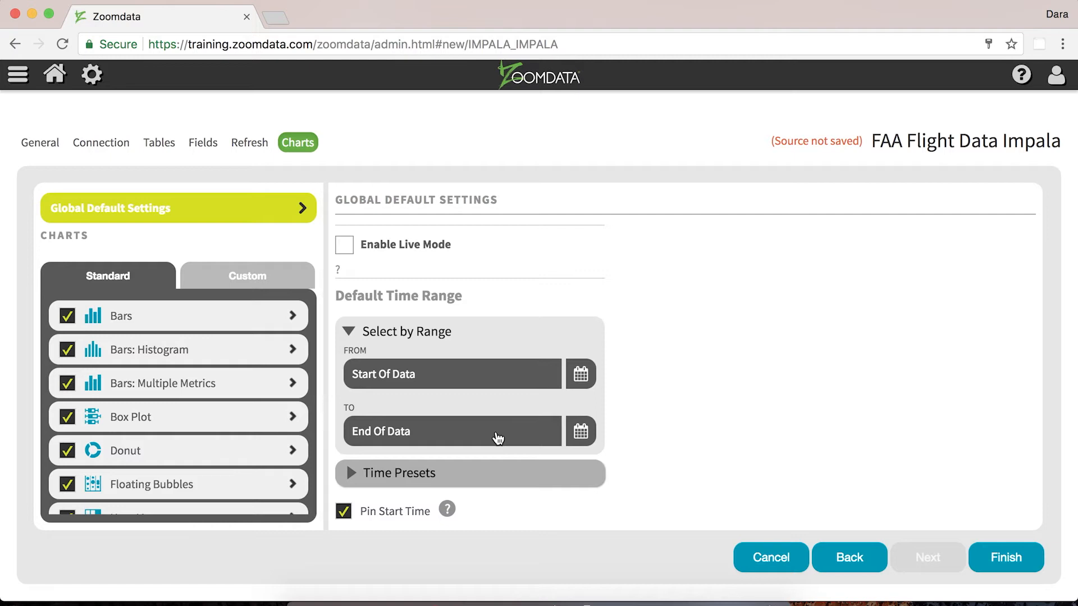
Set the Bars chart's default group to Origin Airport
click(161, 317)
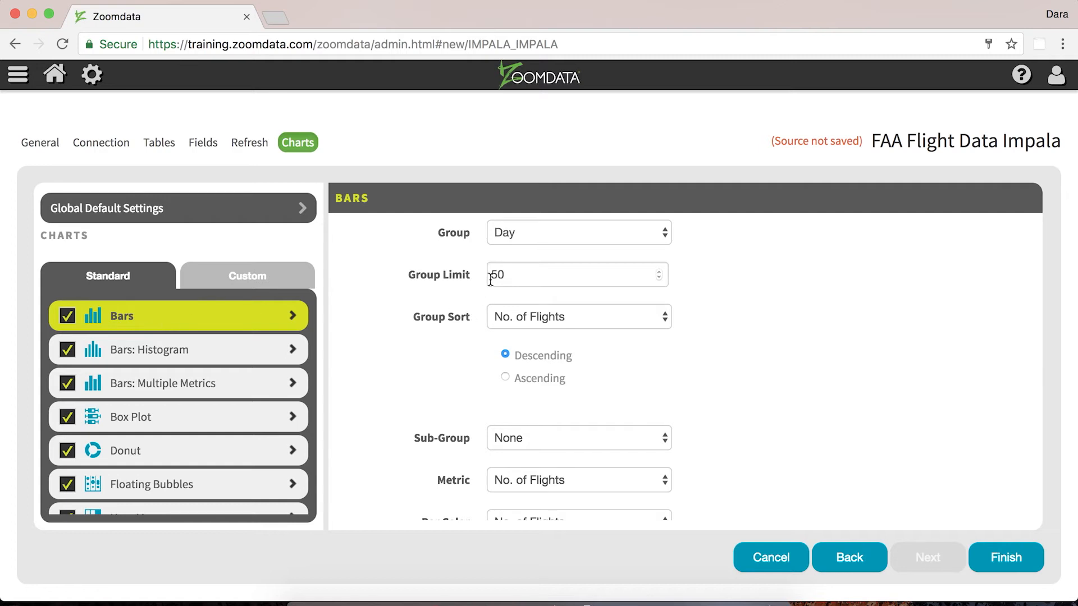
click(520, 236)
click(432, 364)
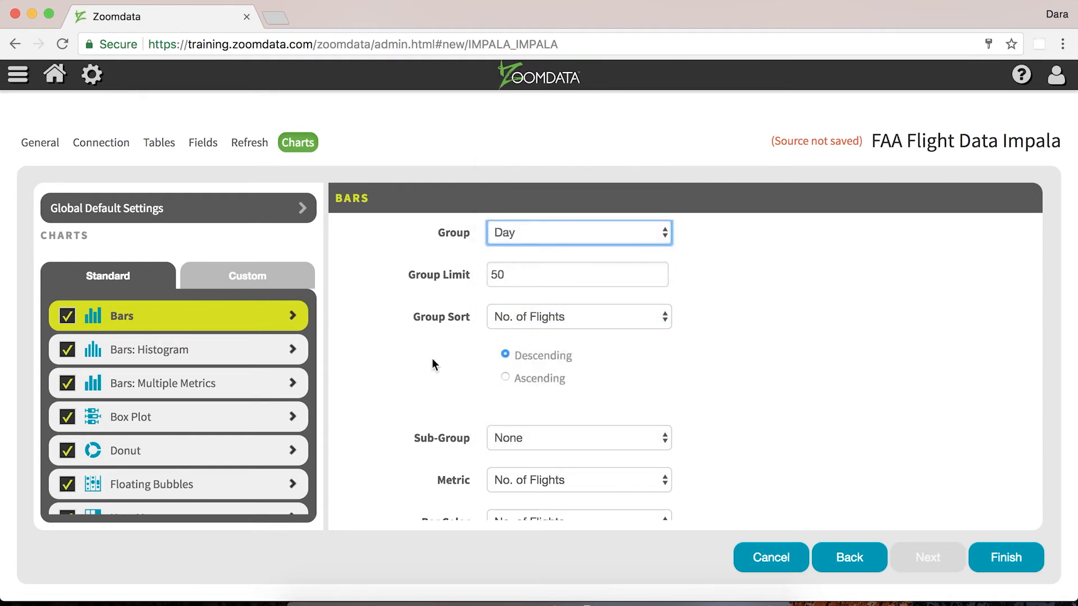
Open the Line Trend: Attribute Values defaults and examine its trend attribute options
scroll(244, 456, down, 3)
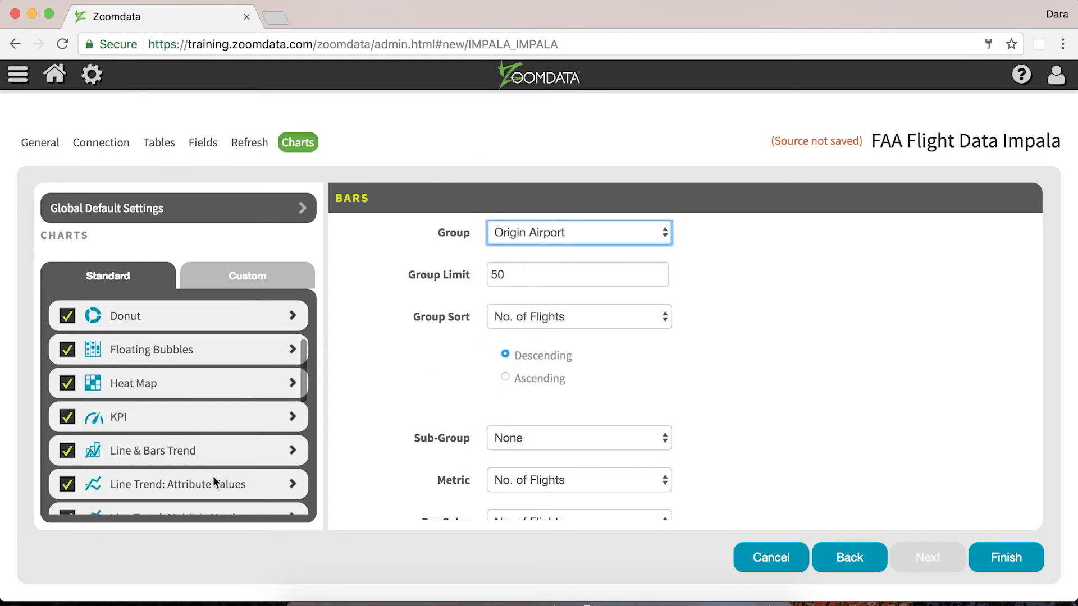
scroll(208, 483, down, 2)
click(172, 401)
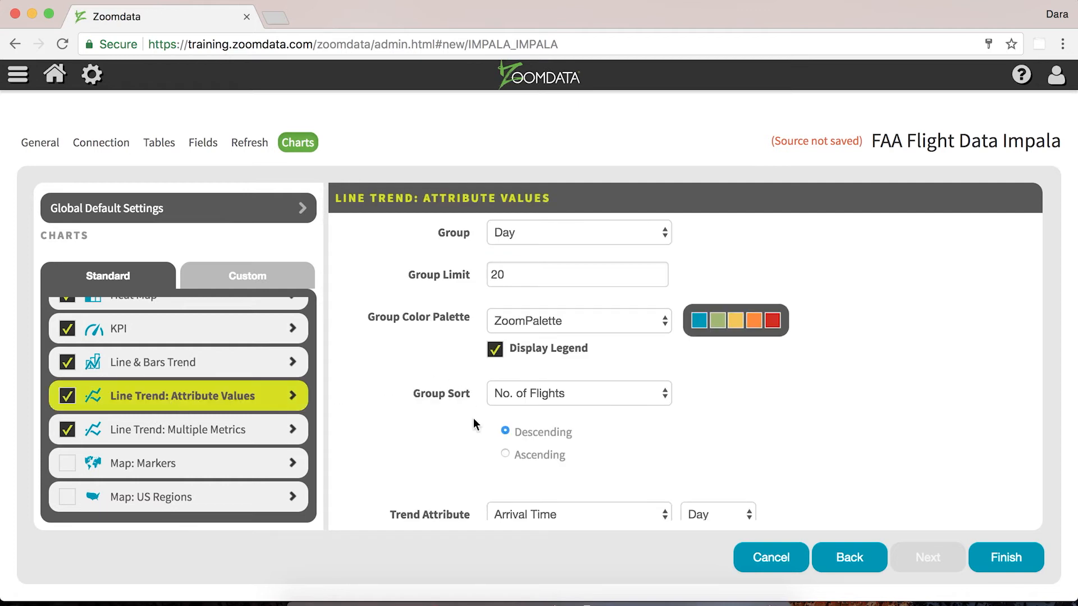
click(497, 517)
click(352, 446)
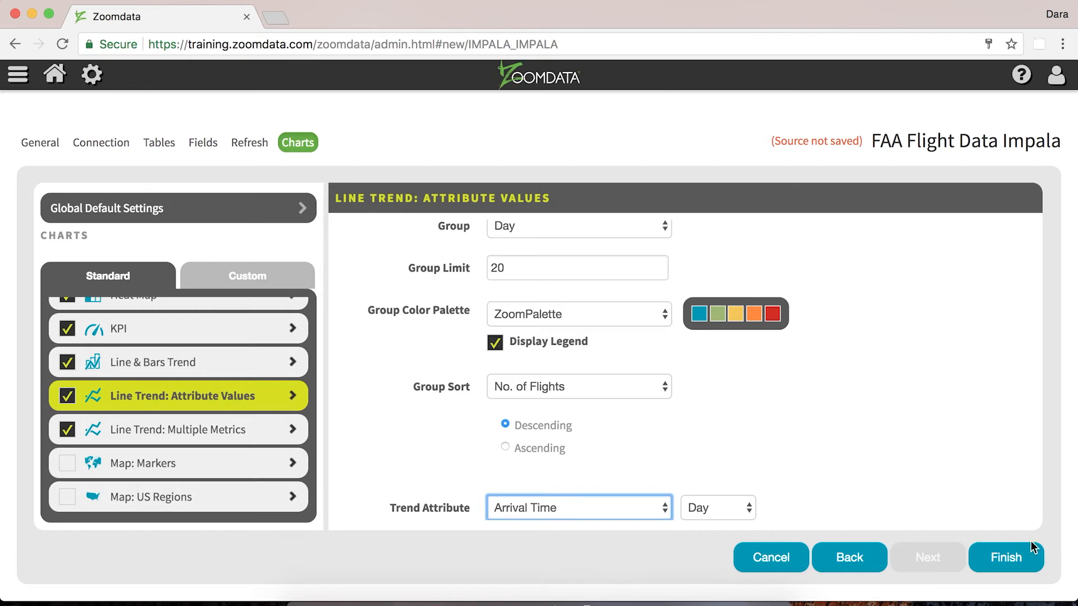
Finish the data source and create a new Bars chart from FAA Flight Data Impala
click(1005, 568)
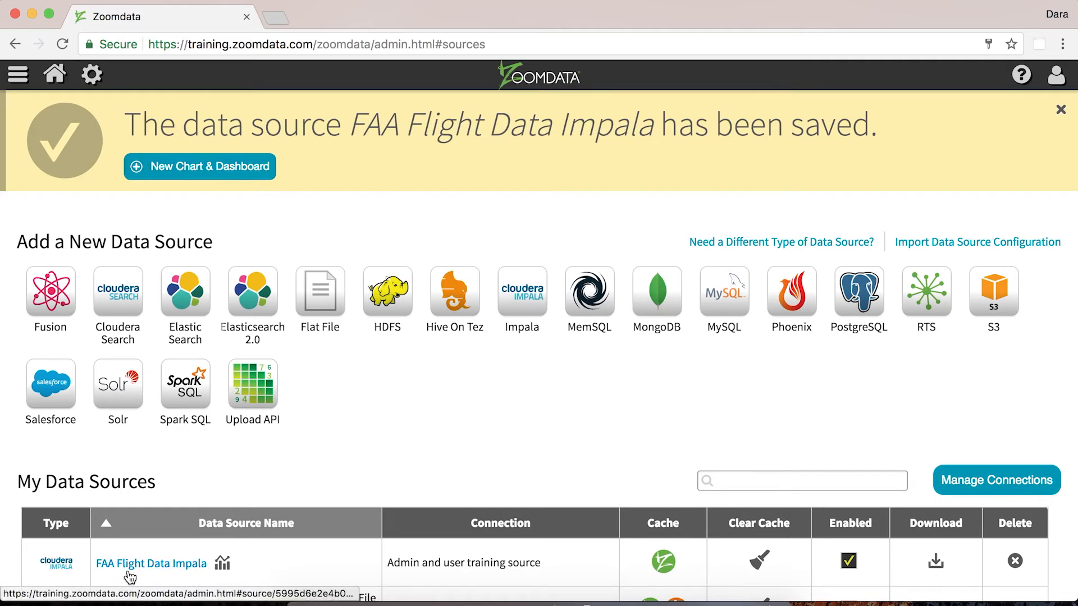
scroll(129, 575, down, 2)
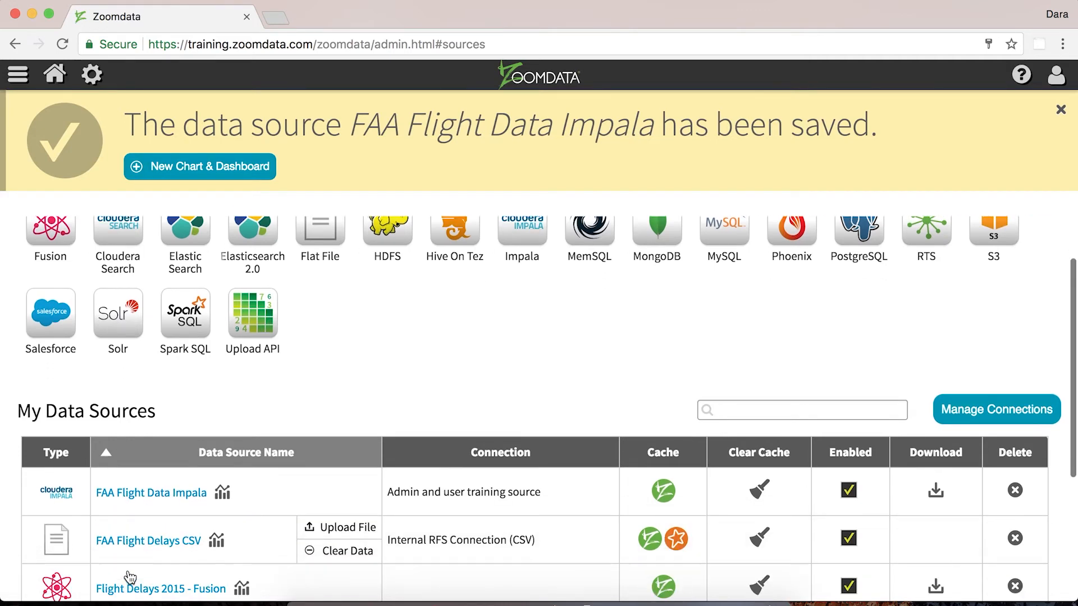
click(218, 181)
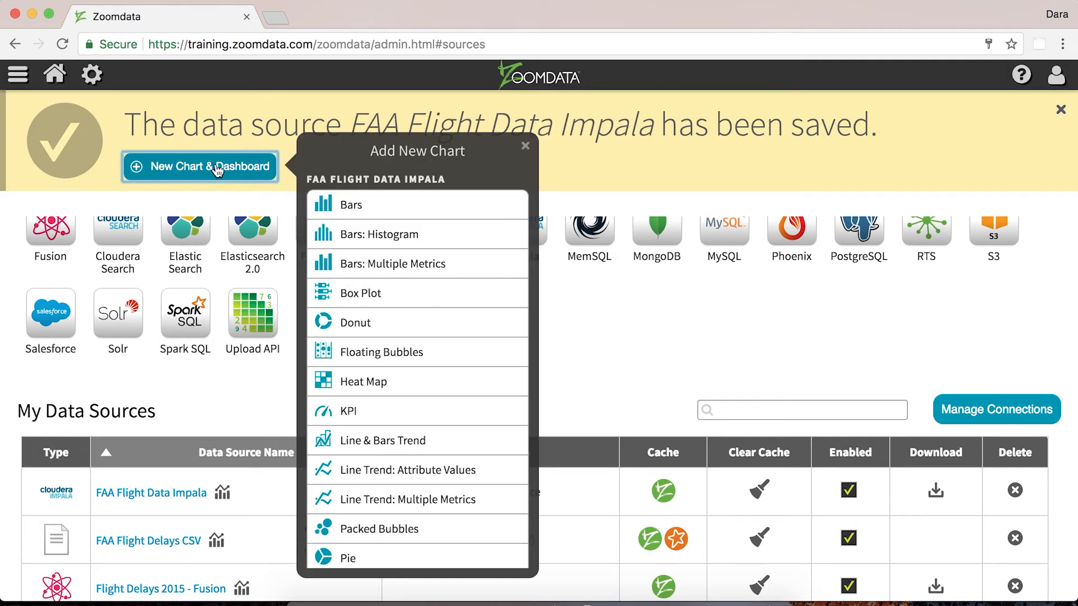
click(336, 204)
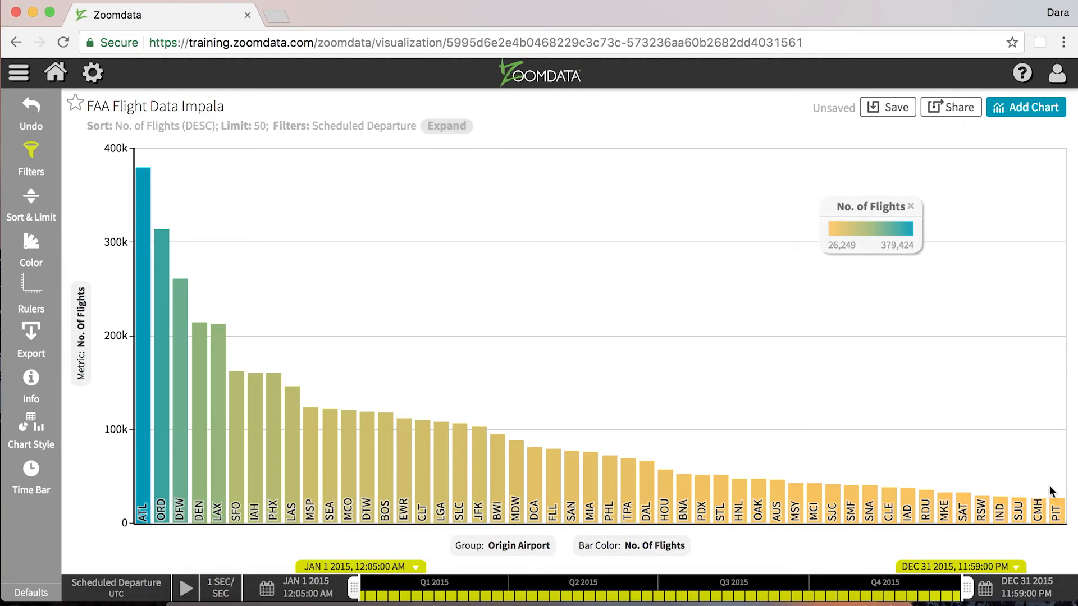
Raise the Bars chart's sort limit to 50000 airports
mouse_move(176, 359)
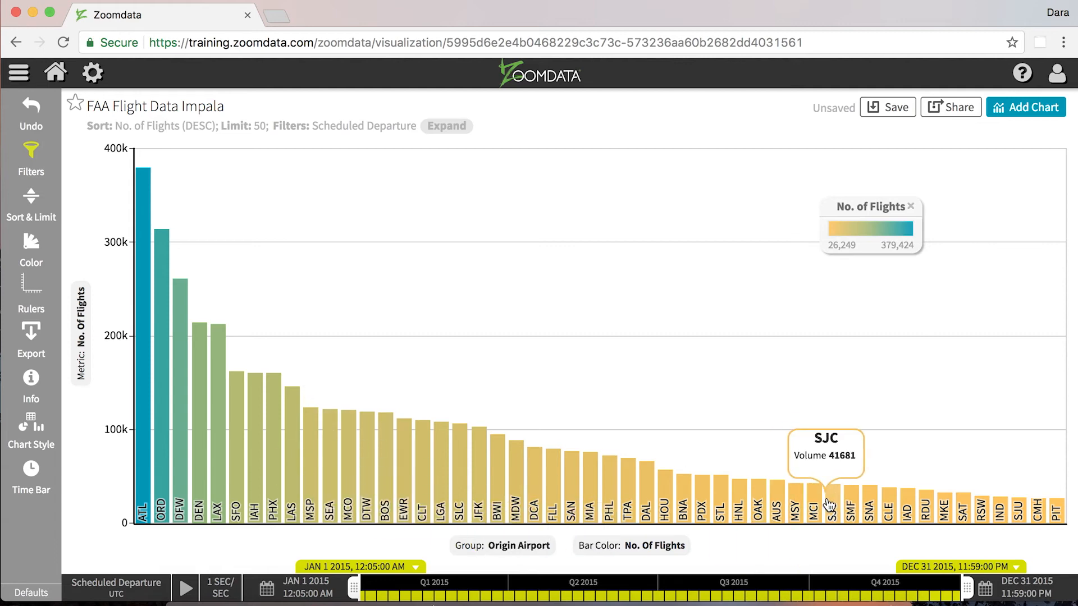
mouse_move(1001, 510)
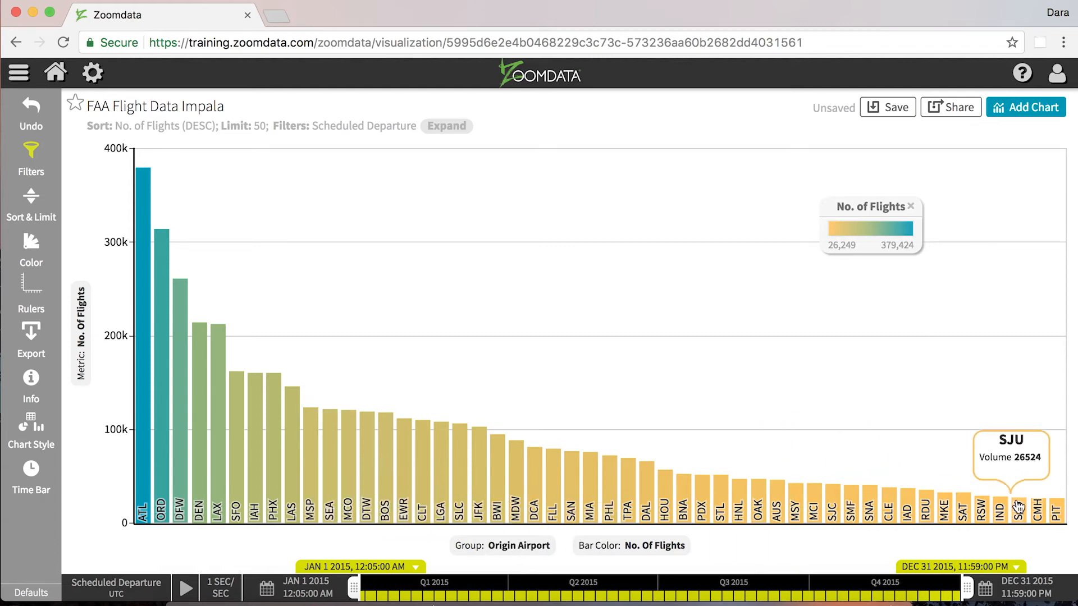
click(29, 205)
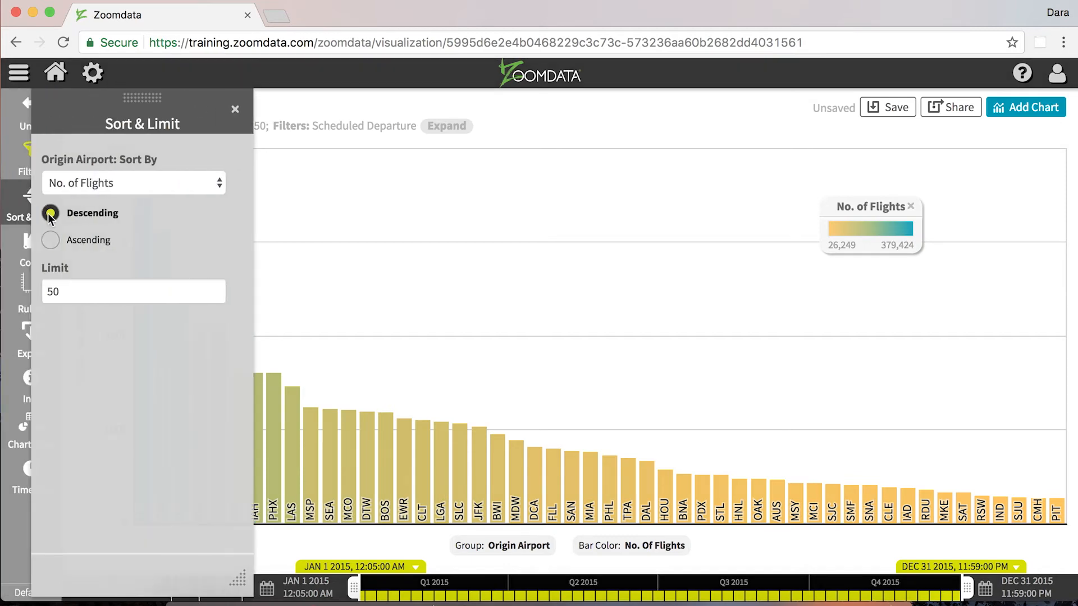
click(169, 296)
text(000)
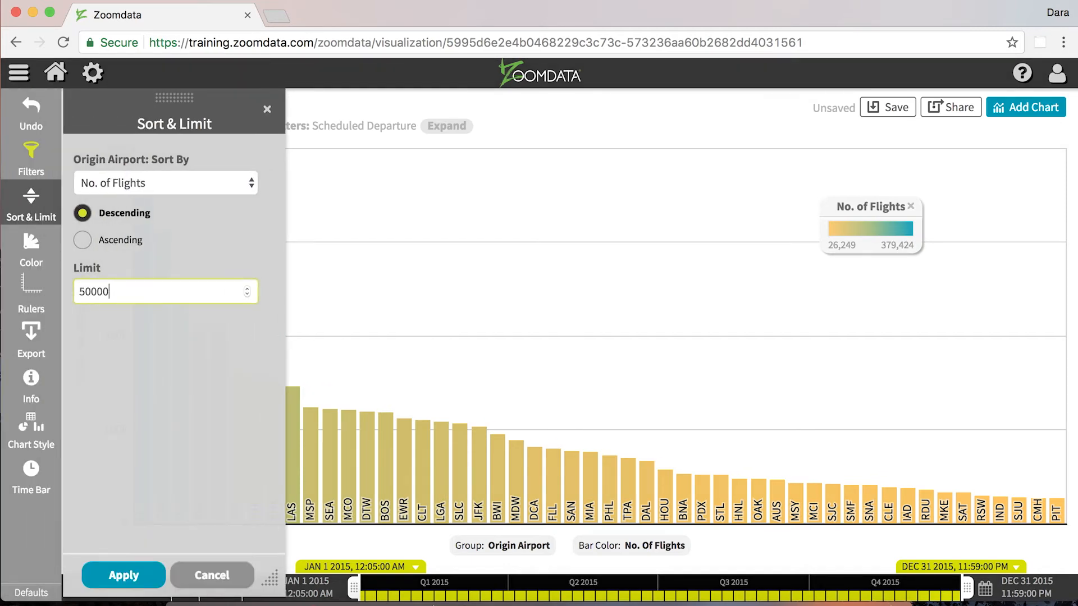
click(147, 578)
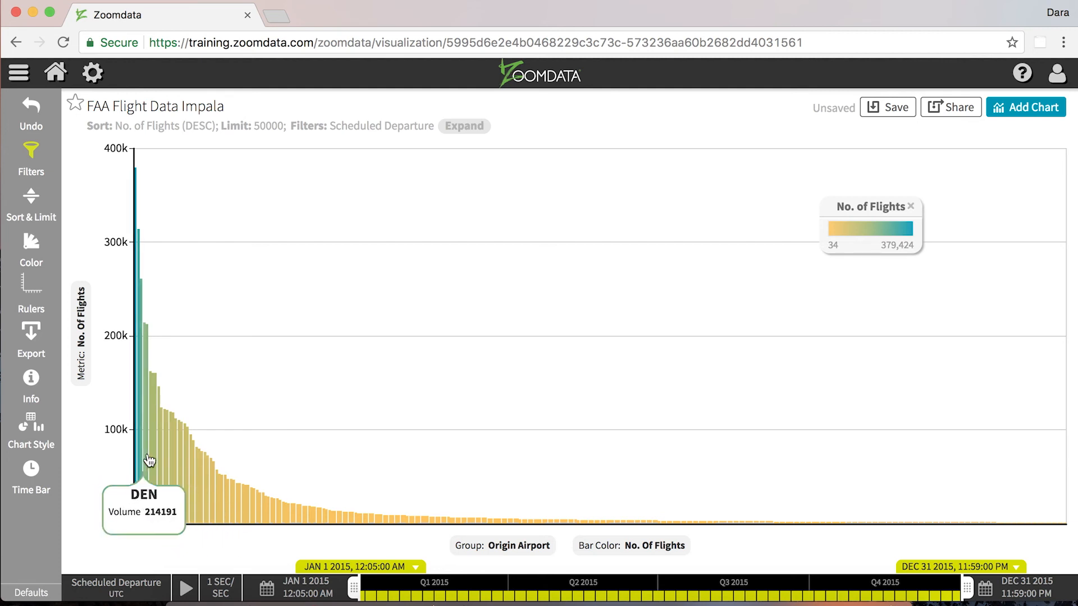
Change the chart's metric to Departure Delay aggregated as Avg
click(78, 308)
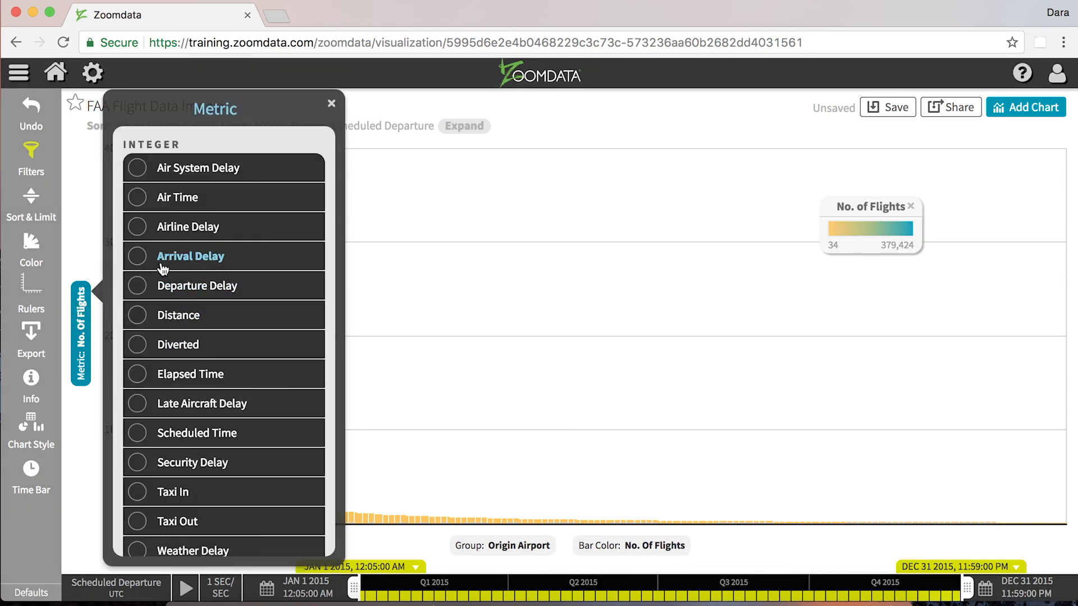
click(158, 286)
click(297, 285)
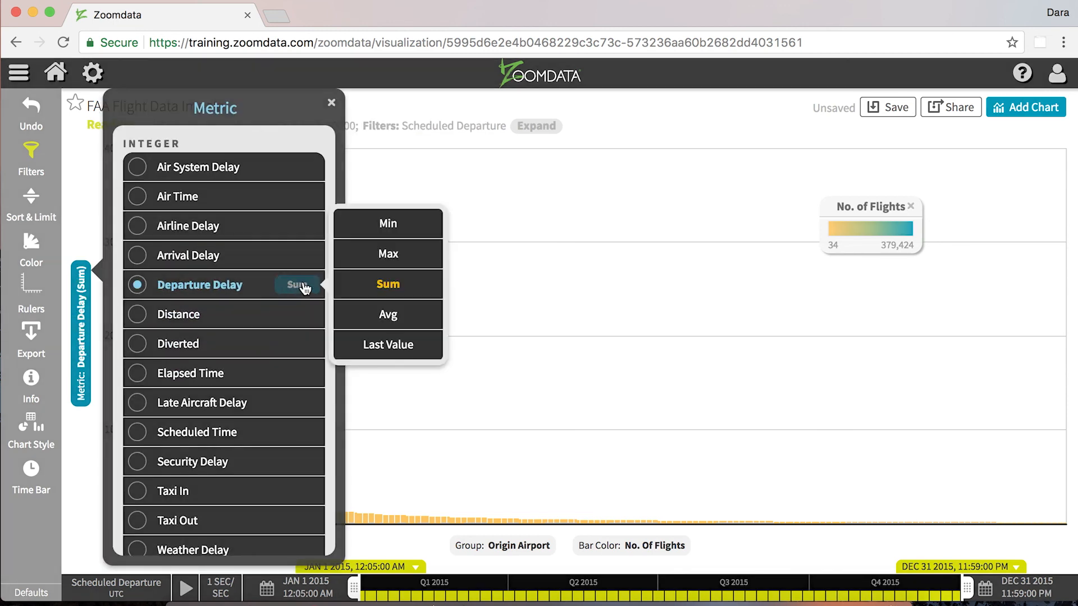
click(396, 312)
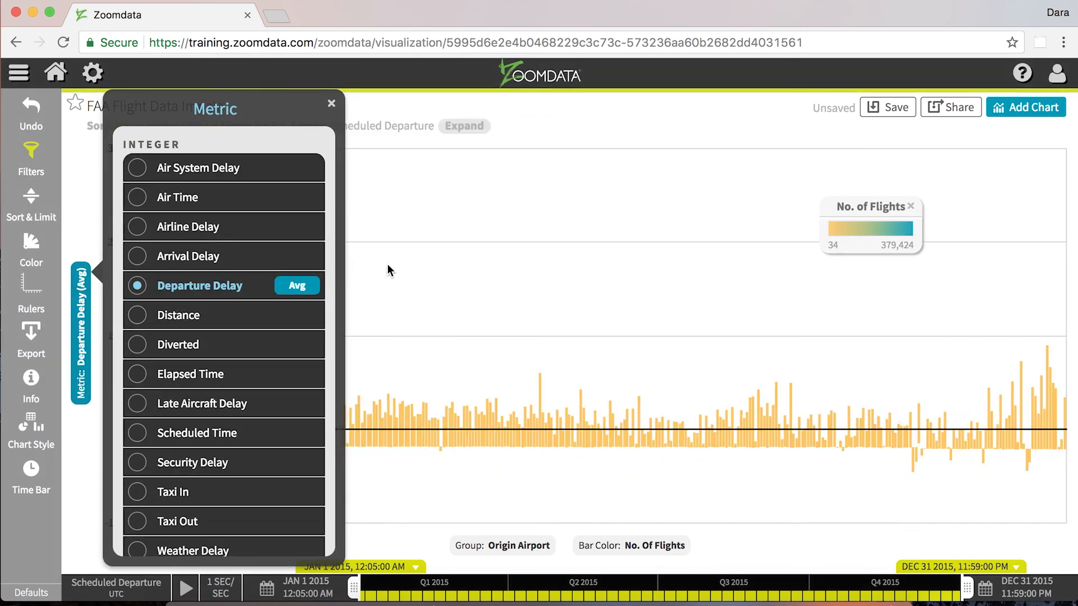
click(388, 270)
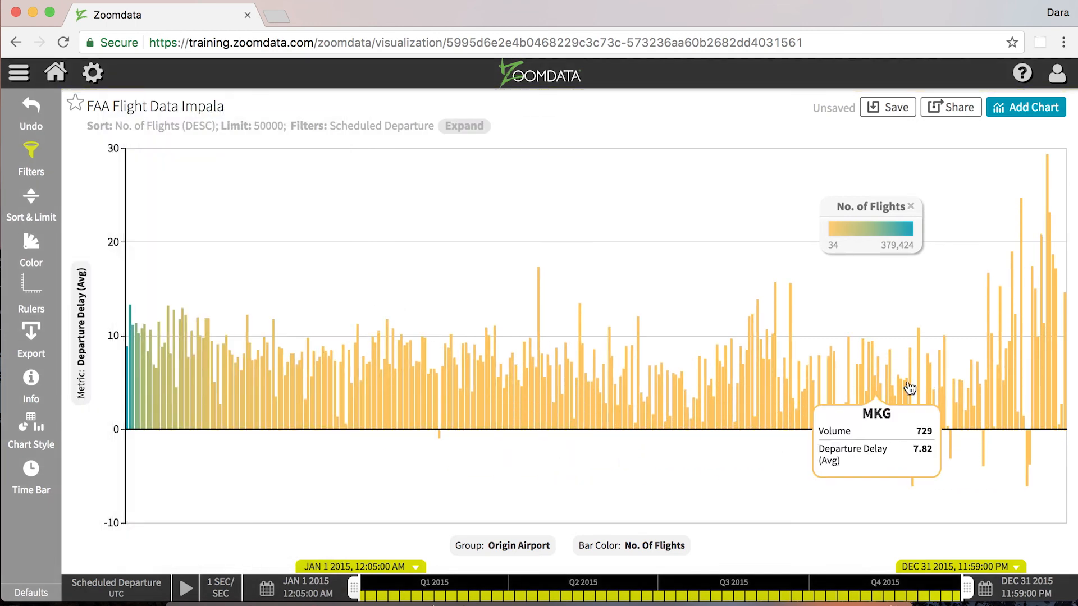